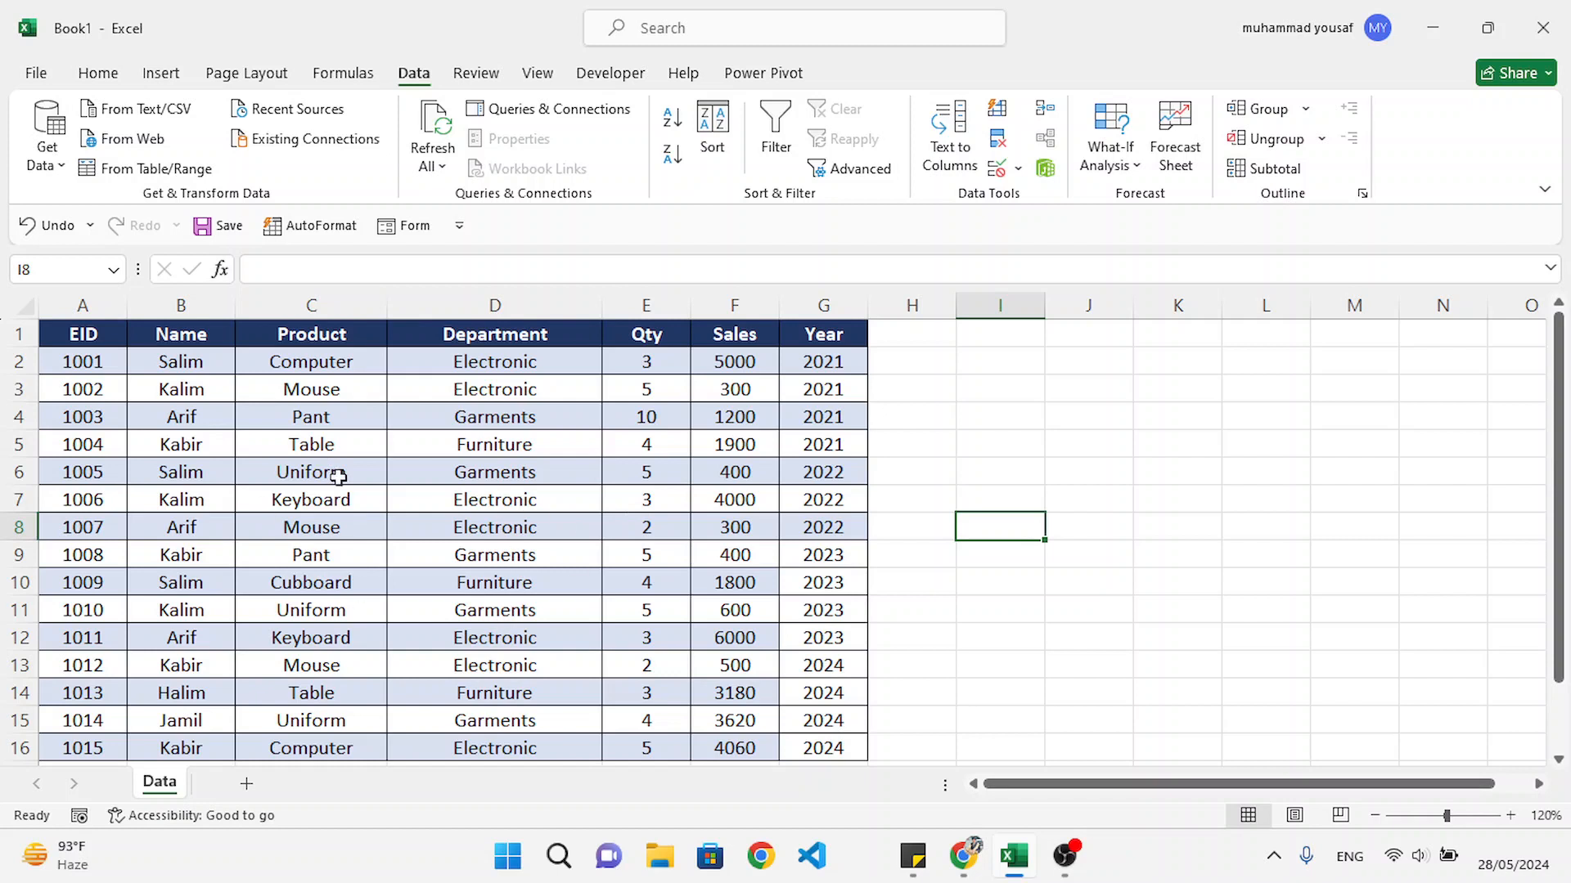
Step: Examine the sales data on the Data sheet, especially the years listed in the Year column
{"action": "left_click", "coordinate": [540, 446]}
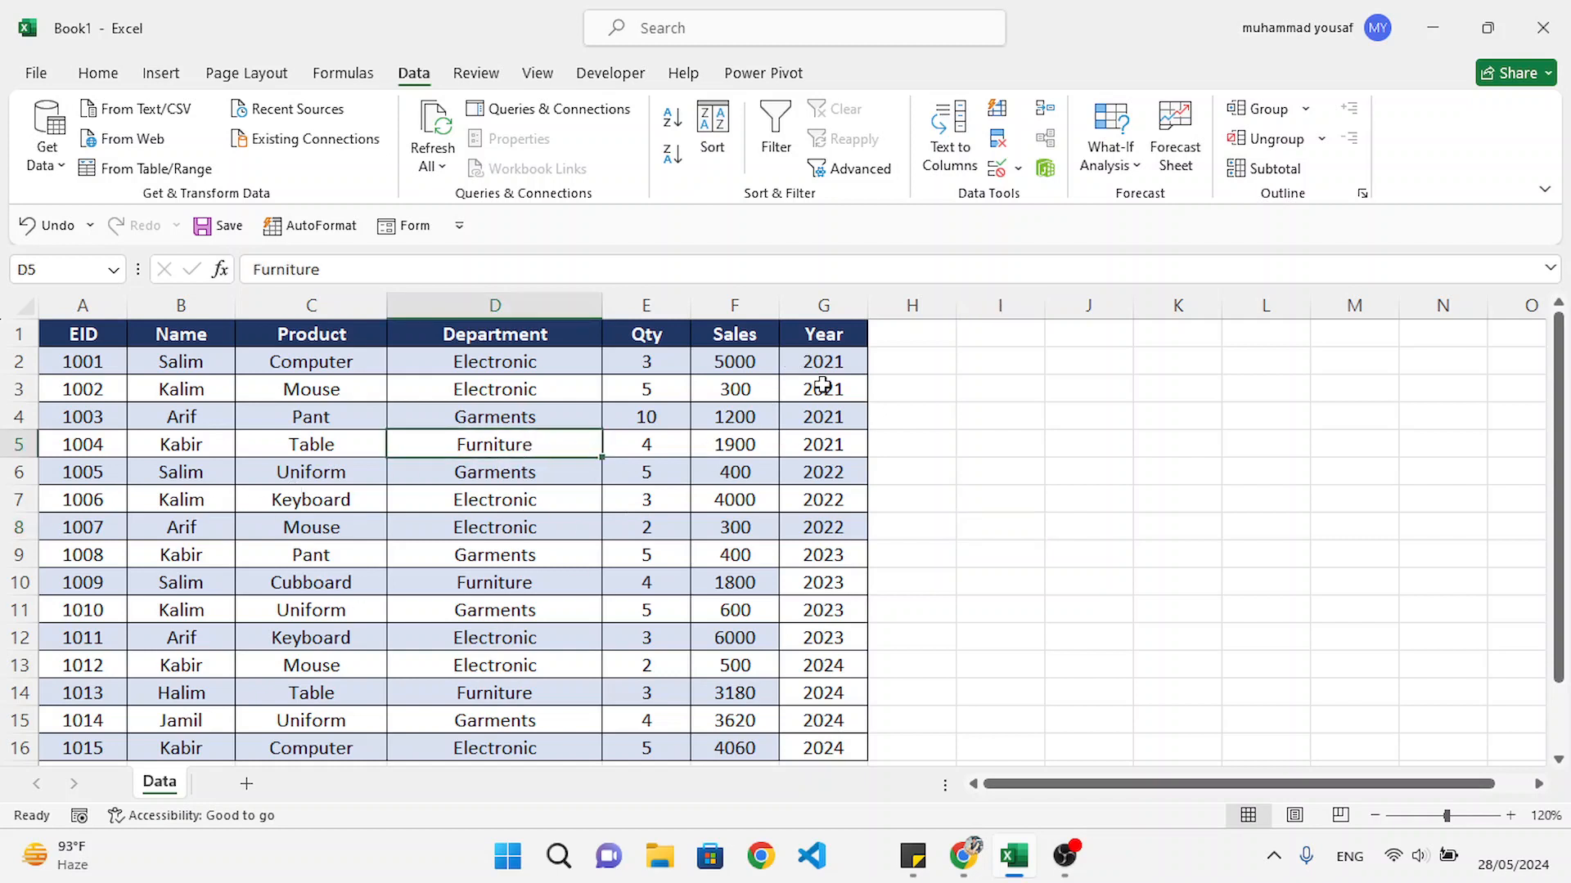
{"action": "left_click_drag", "start_coordinate": [821, 364], "coordinate": [830, 503]}
{"action": "scroll", "coordinate": [831, 512], "scroll_direction": "down", "scroll_amount": 1}
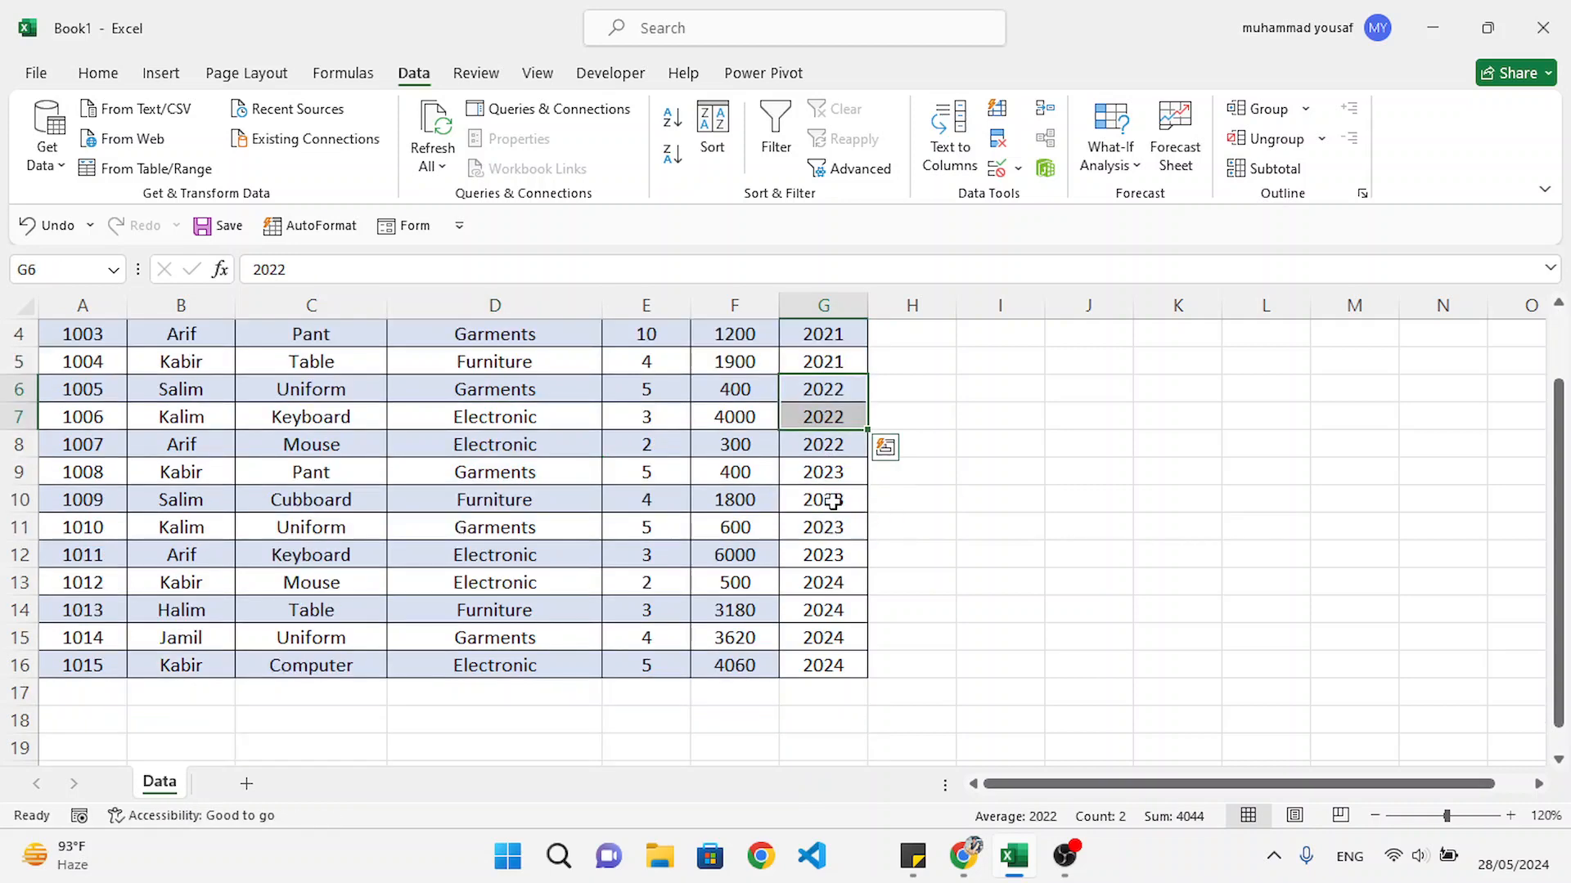
{"action": "left_click", "coordinate": [831, 501]}
{"action": "left_click_drag", "start_coordinate": [827, 581], "coordinate": [821, 605]}
{"action": "left_click", "coordinate": [917, 589]}
{"action": "scroll", "coordinate": [916, 589], "scroll_direction": "up", "scroll_amount": 1}
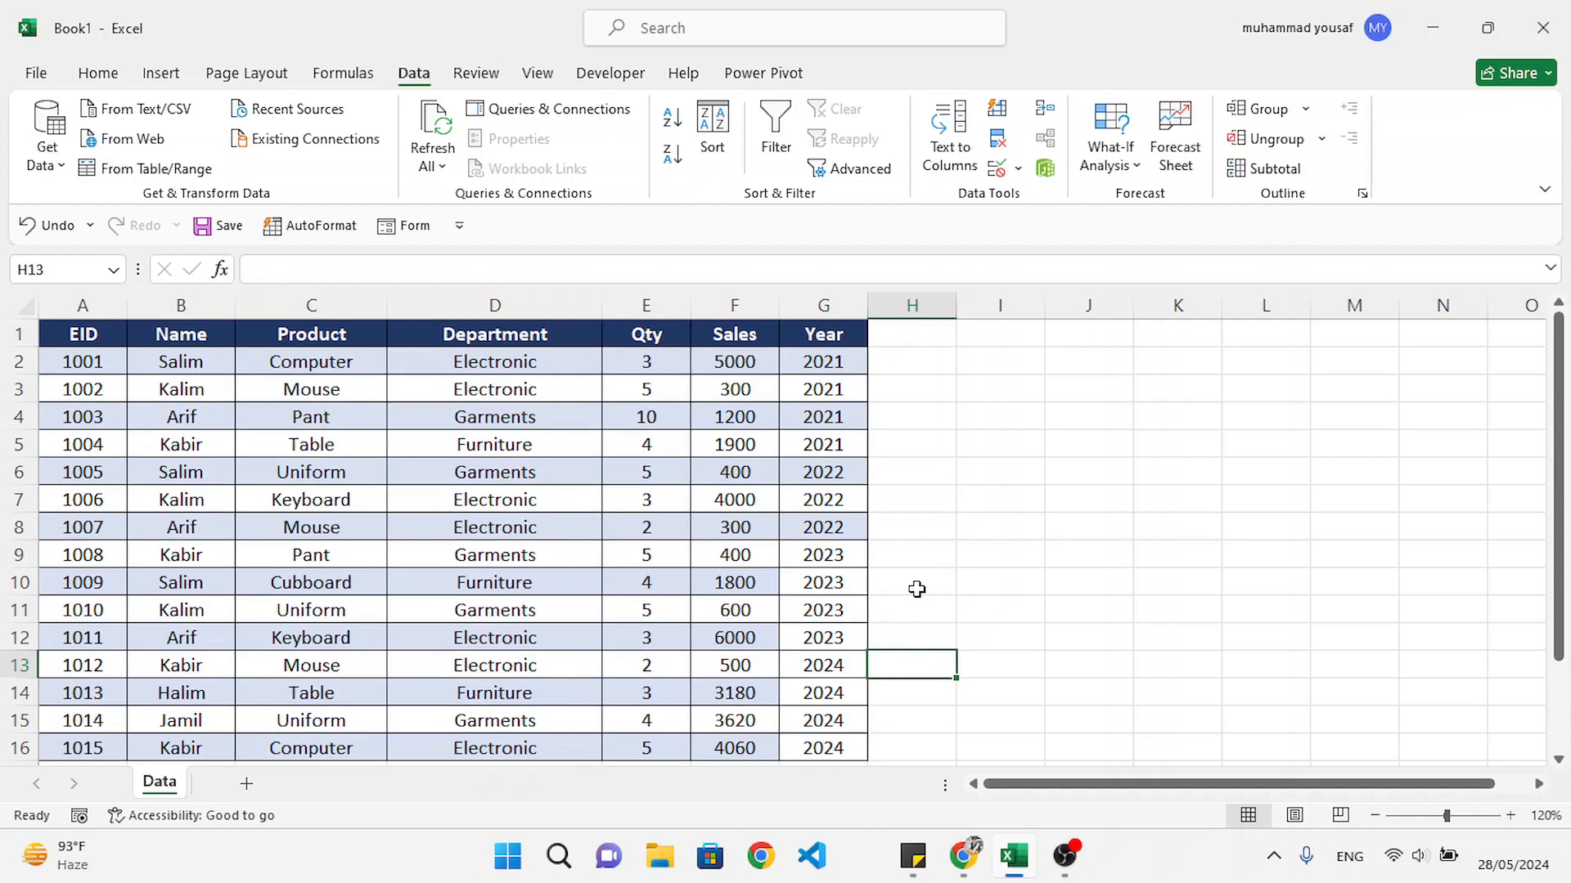
{"action": "left_click", "coordinate": [842, 525]}
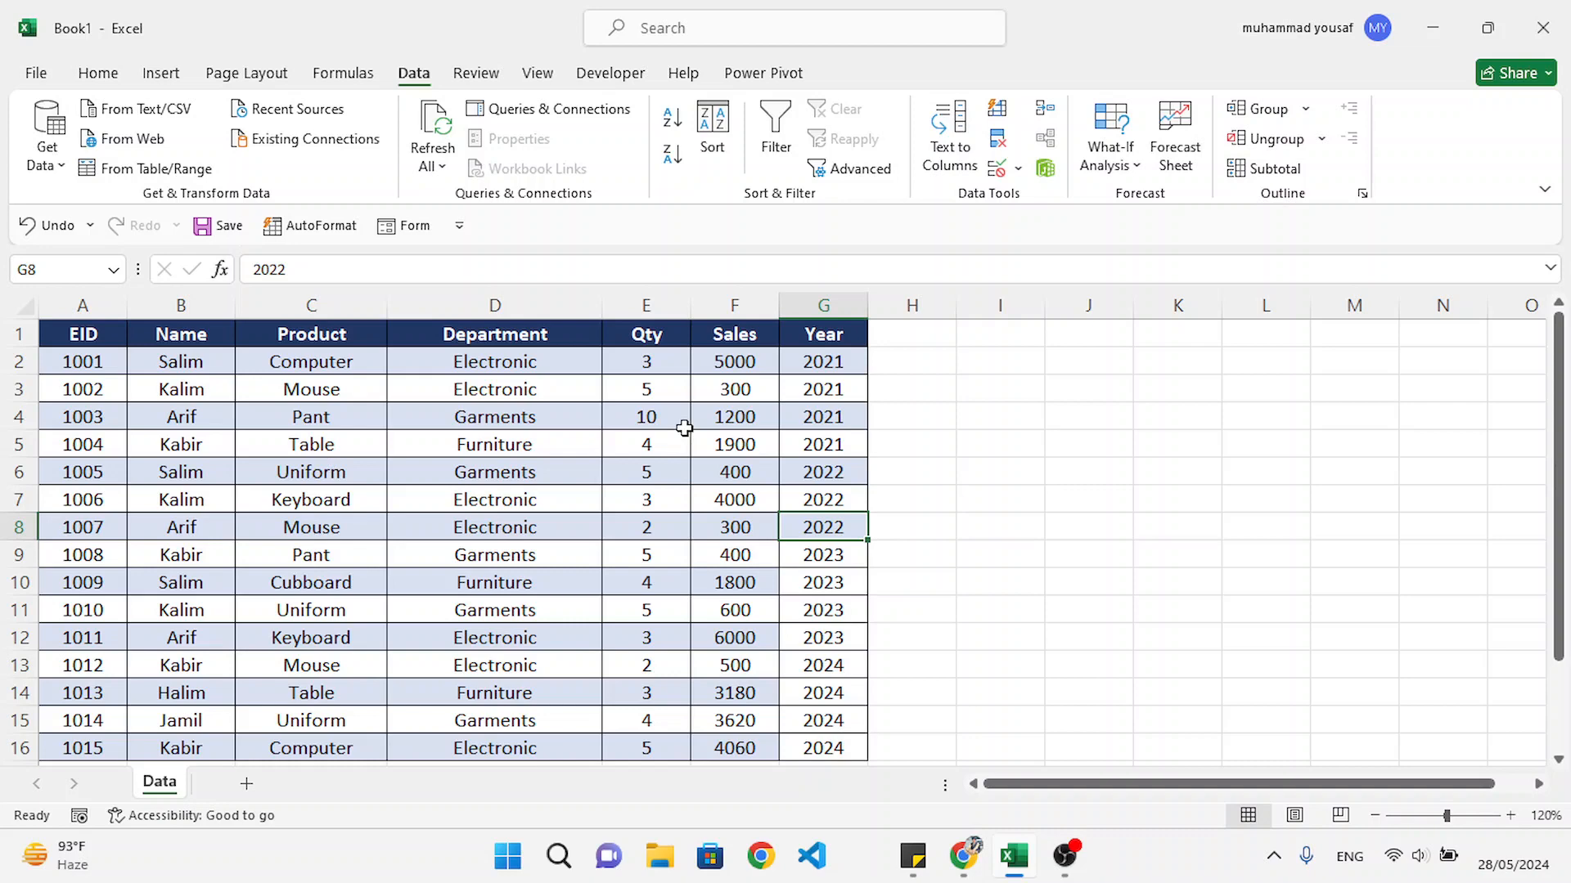
Step: Load the sales range A1:G16 into the Power Query Editor as a table with headers
{"action": "left_click", "coordinate": [518, 502]}
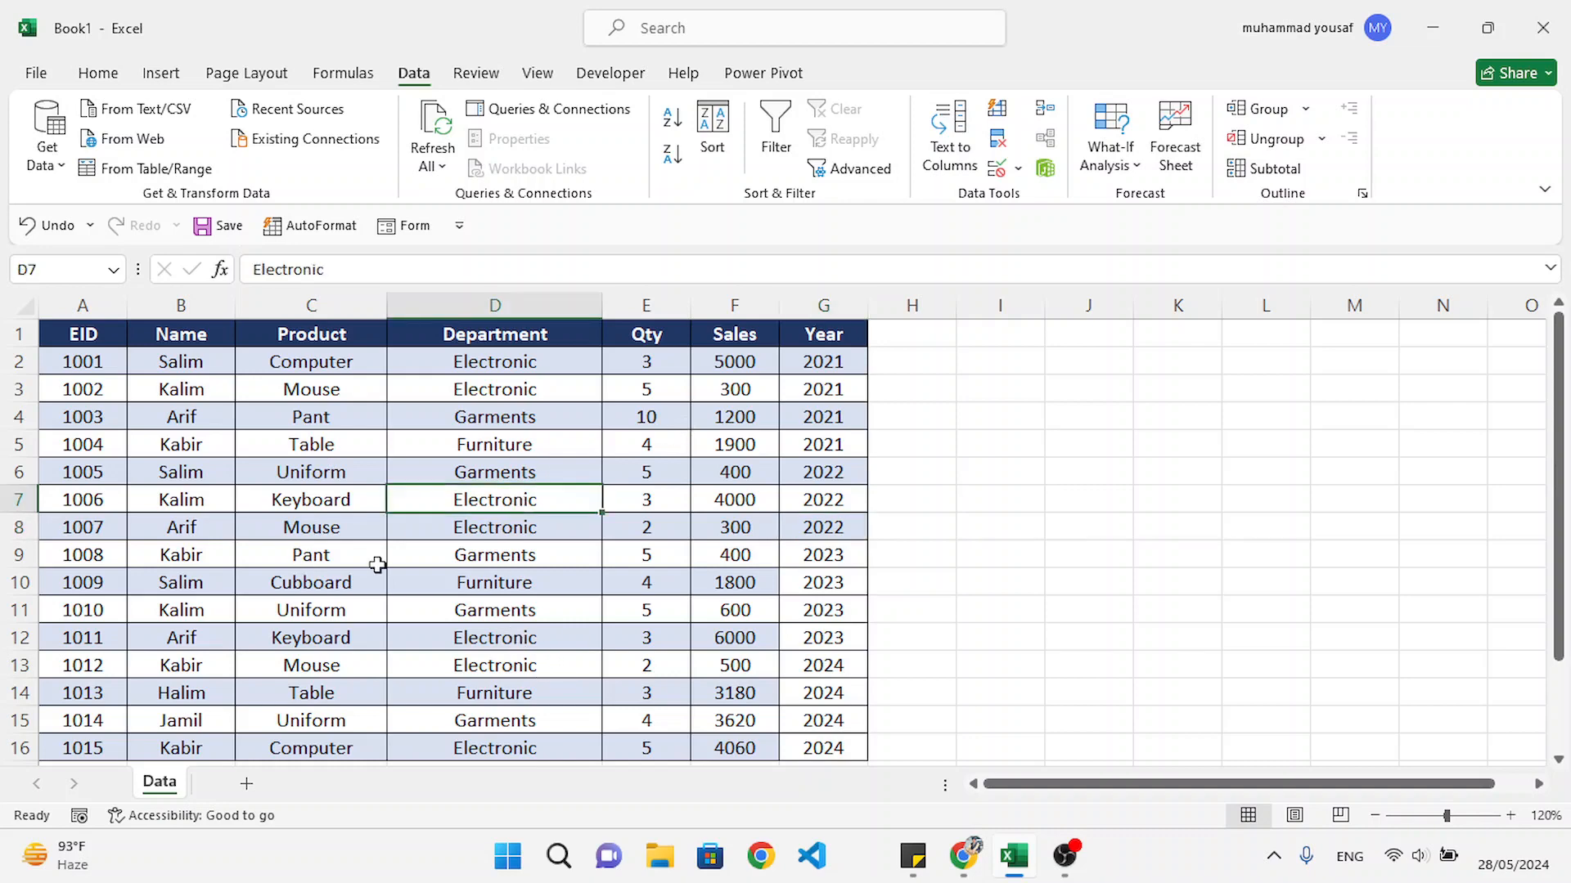
{"action": "scroll", "coordinate": [385, 515], "scroll_direction": "down", "scroll_amount": 1}
{"action": "scroll", "coordinate": [273, 561], "scroll_direction": "up", "scroll_amount": 1}
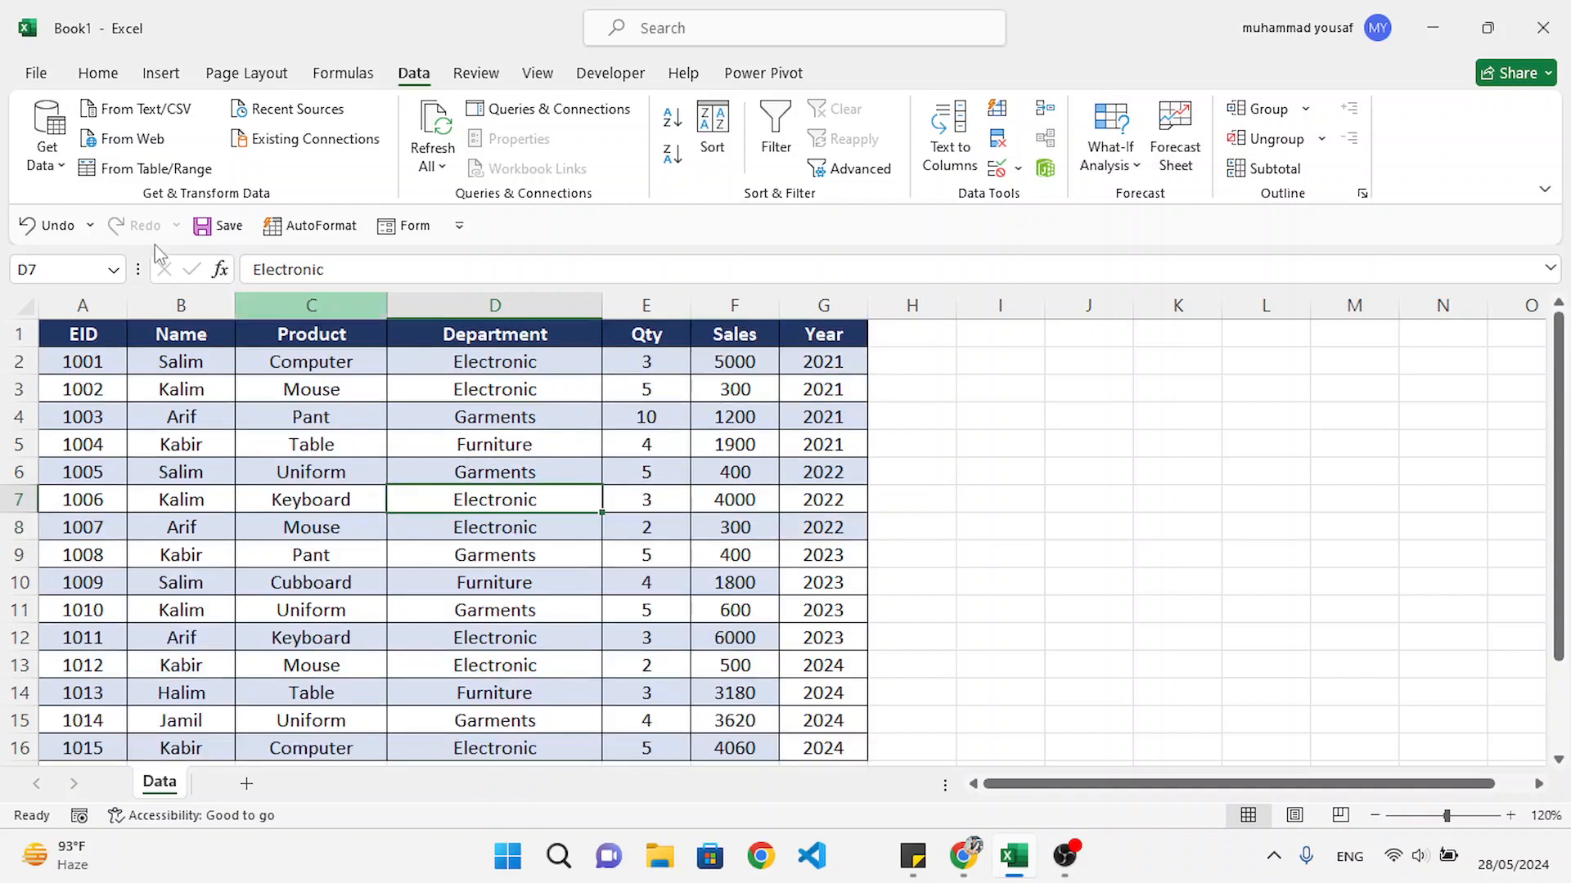
{"action": "left_click", "coordinate": [99, 73]}
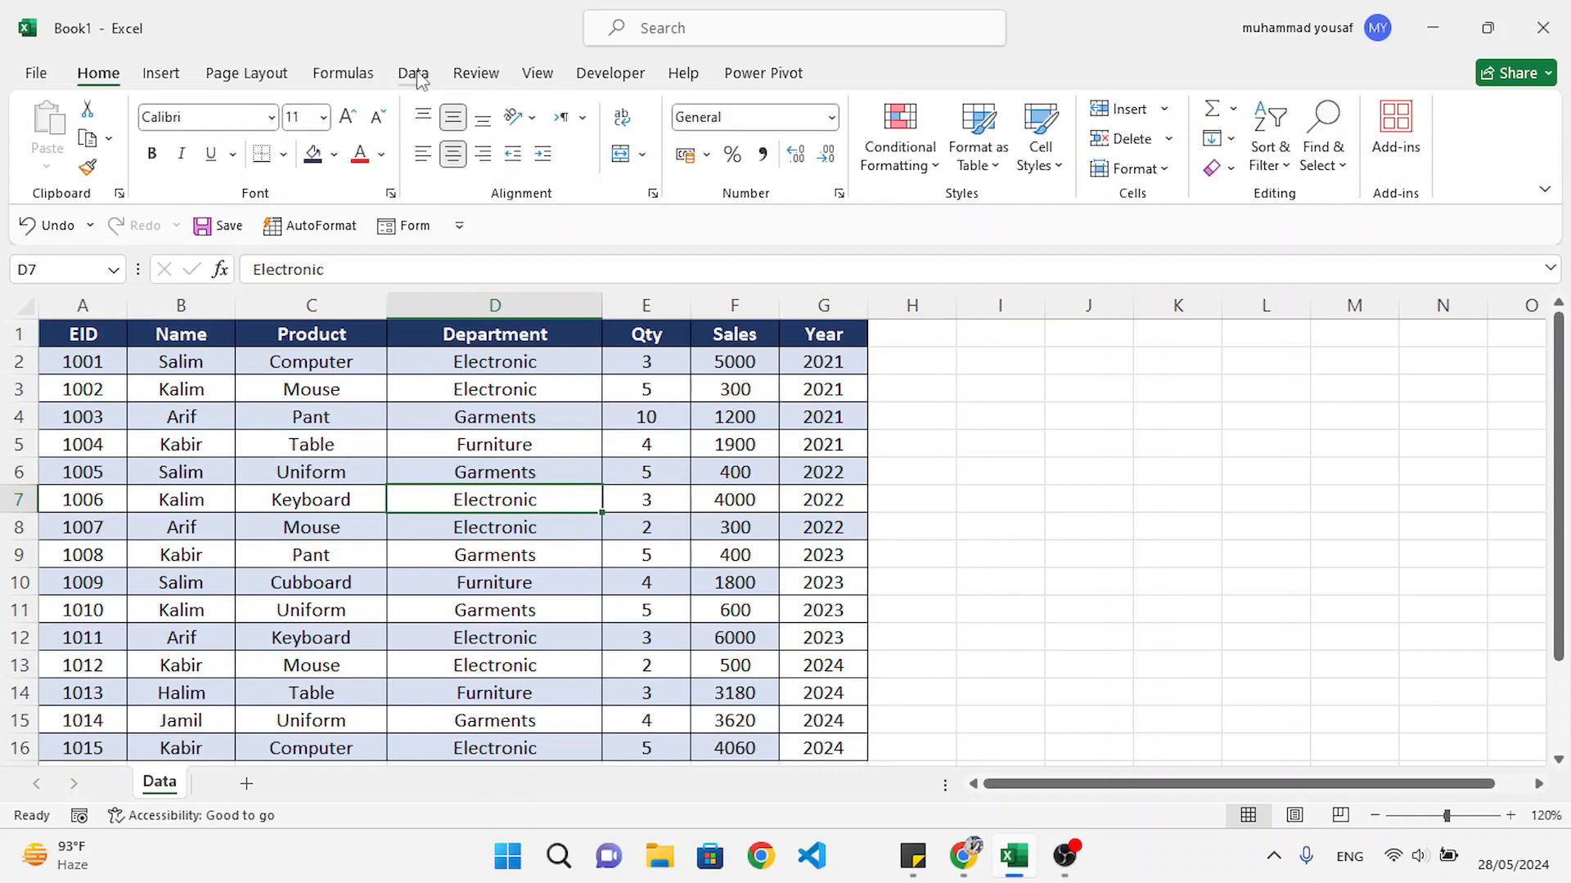
{"action": "left_click", "coordinate": [414, 75]}
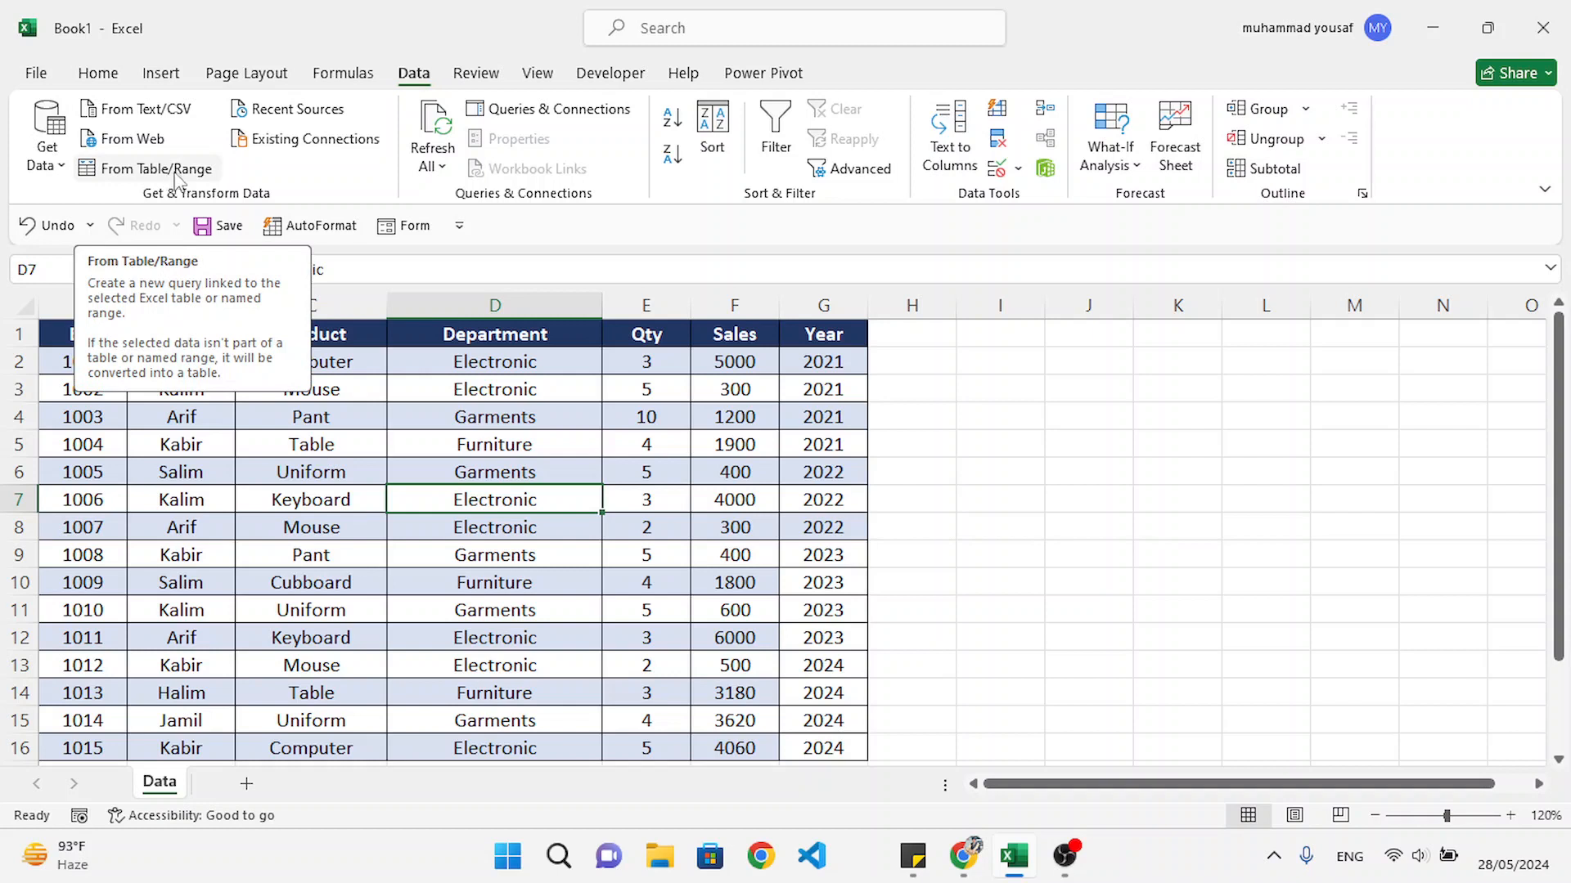
{"action": "left_click", "coordinate": [147, 175]}
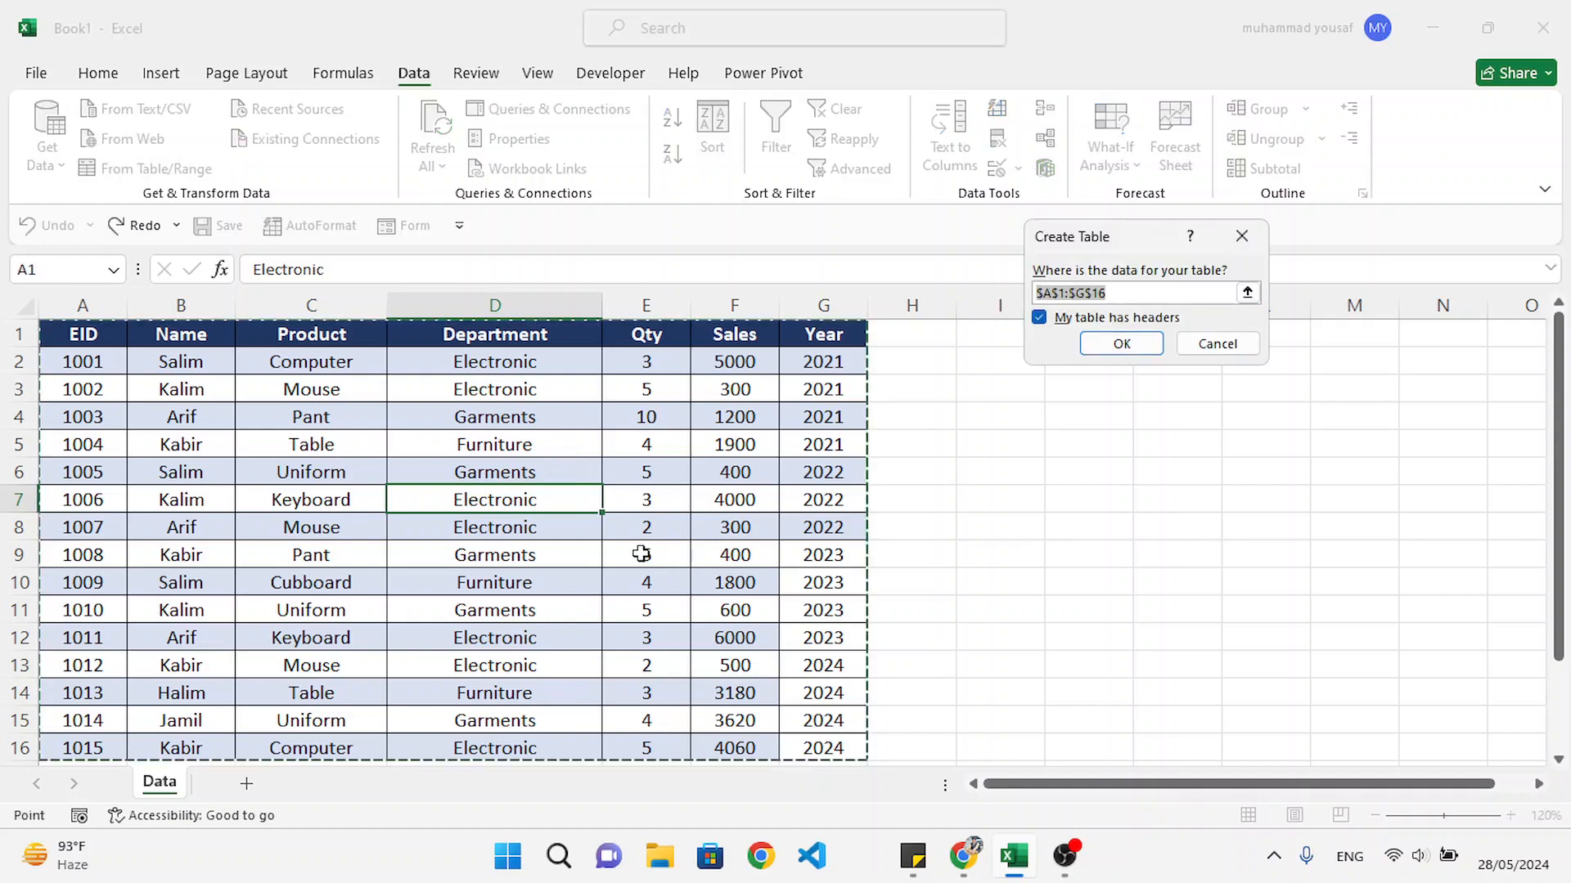
{"action": "left_click", "coordinate": [1120, 343]}
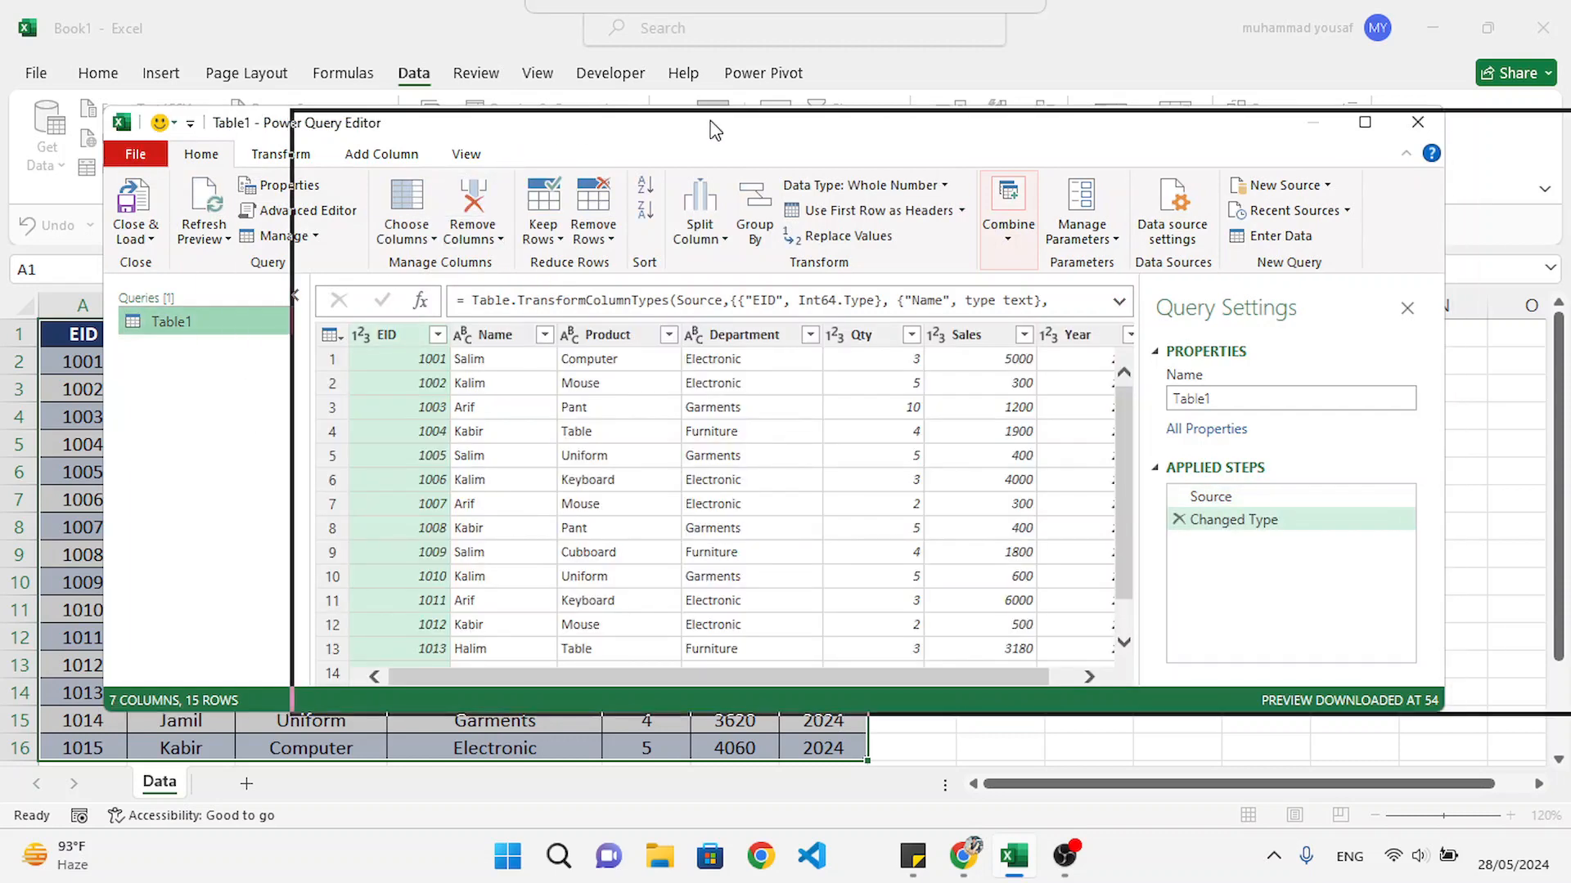
{"action": "left_click_drag", "start_coordinate": [527, 128], "coordinate": [715, 132]}
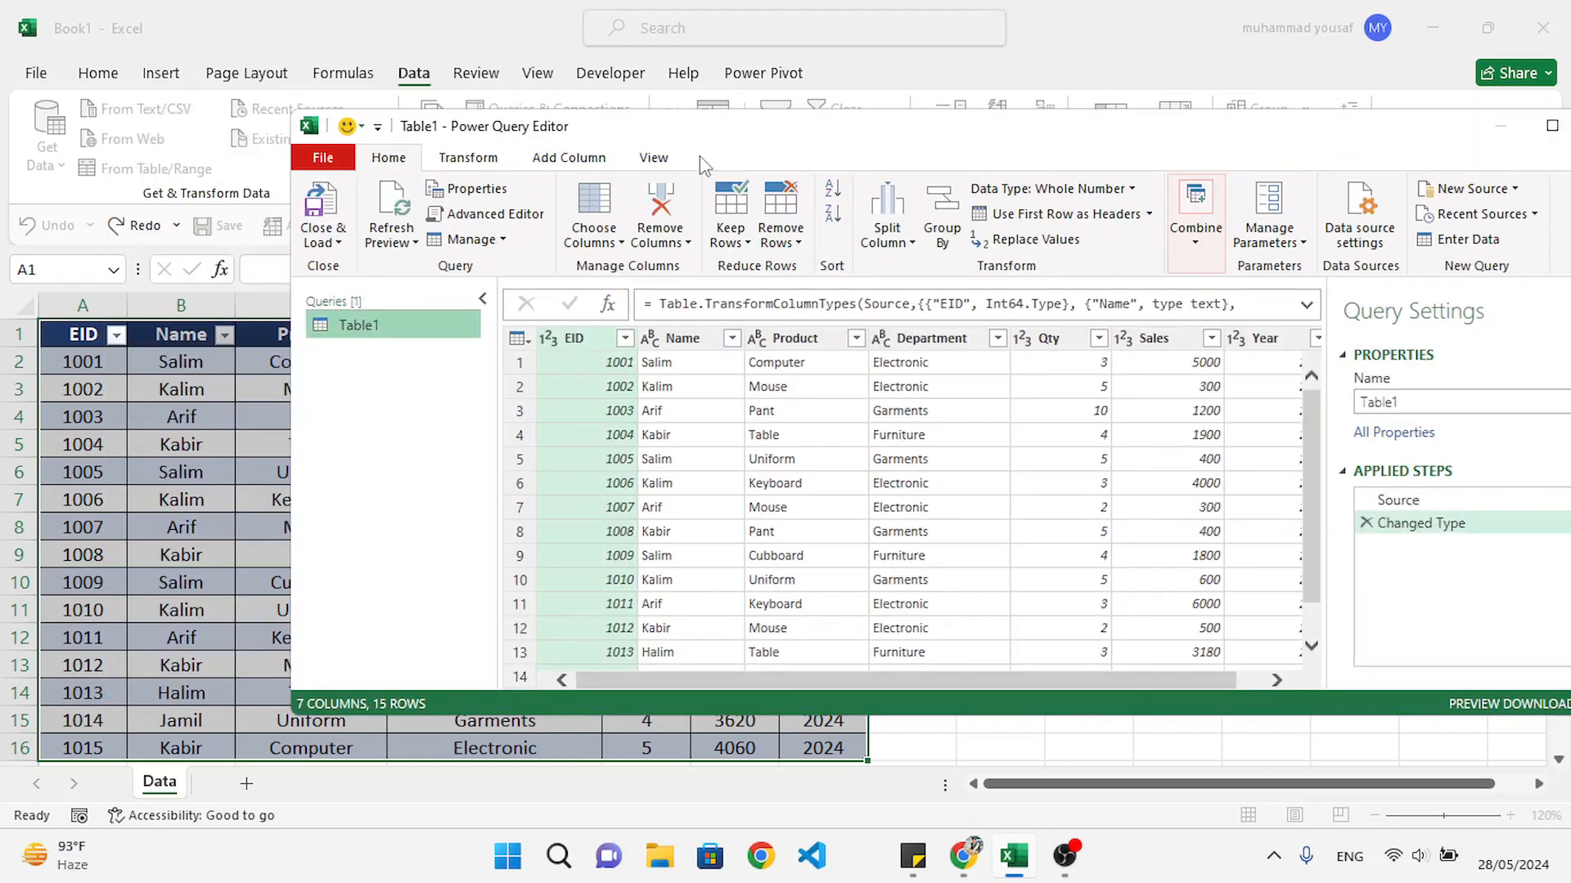
Step: Duplicate the Table1 query to make three additional copies of it
{"action": "right_click", "coordinate": [381, 324]}
{"action": "left_click", "coordinate": [448, 450]}
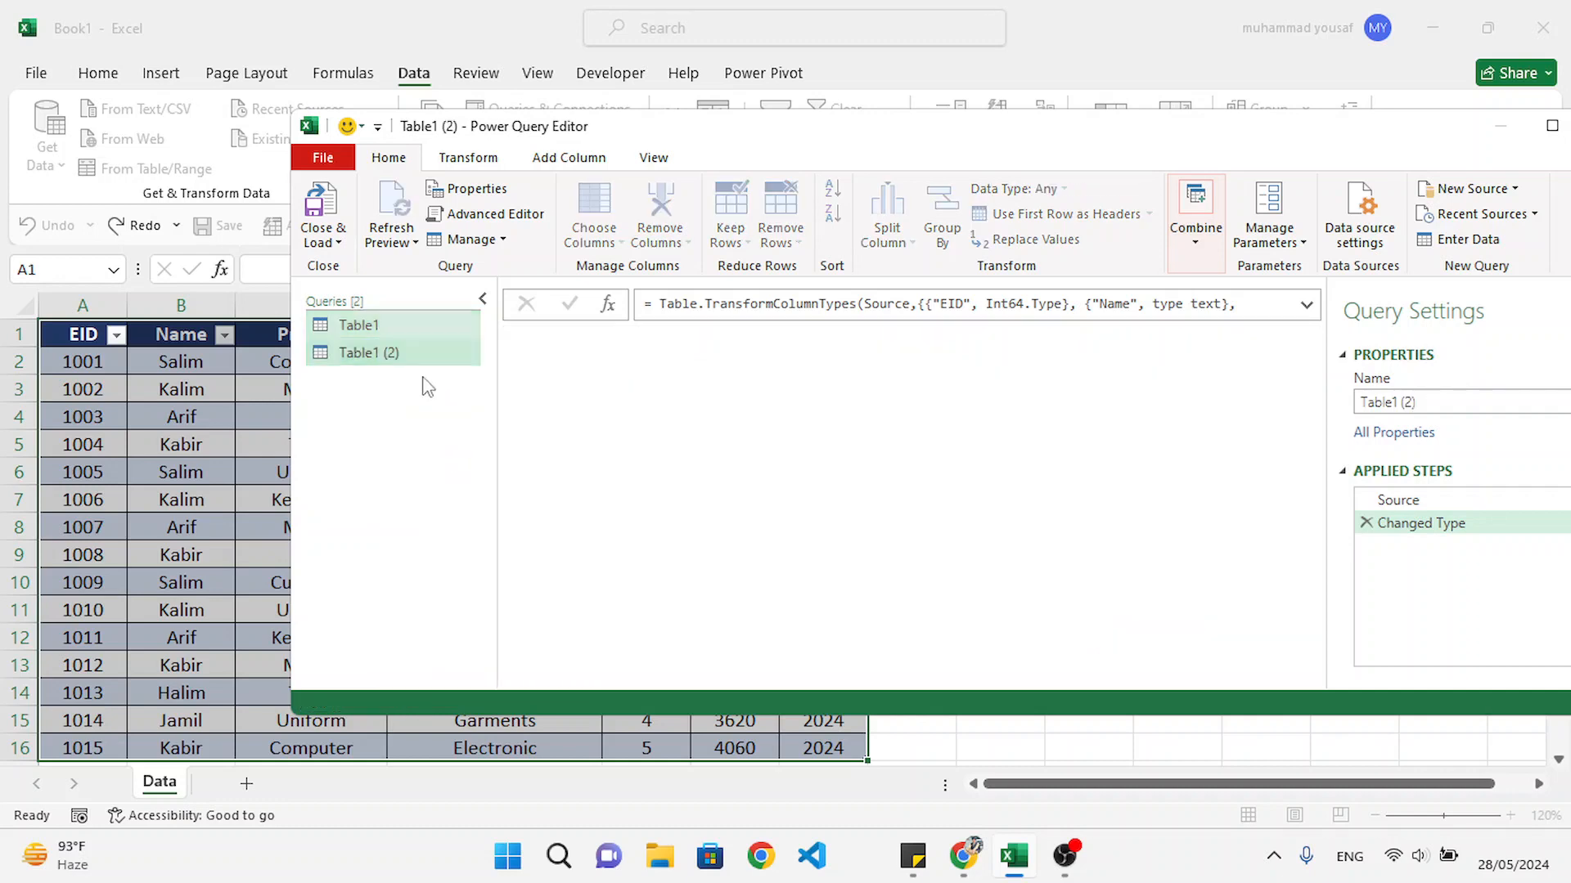
{"action": "right_click", "coordinate": [394, 346]}
{"action": "left_click", "coordinate": [454, 474]}
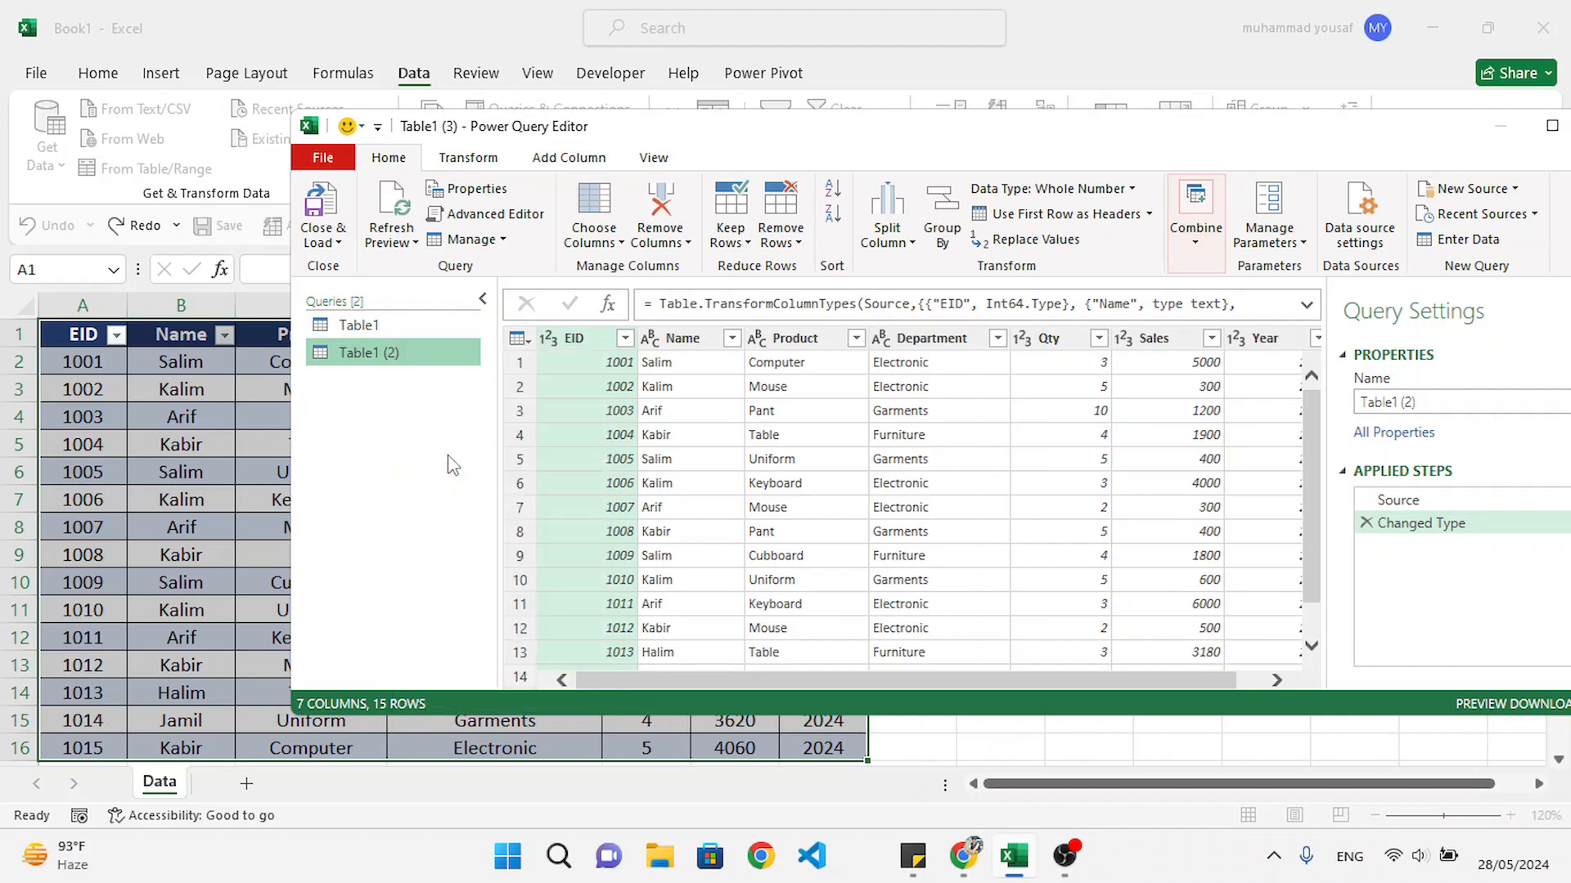
{"action": "right_click", "coordinate": [398, 378]}
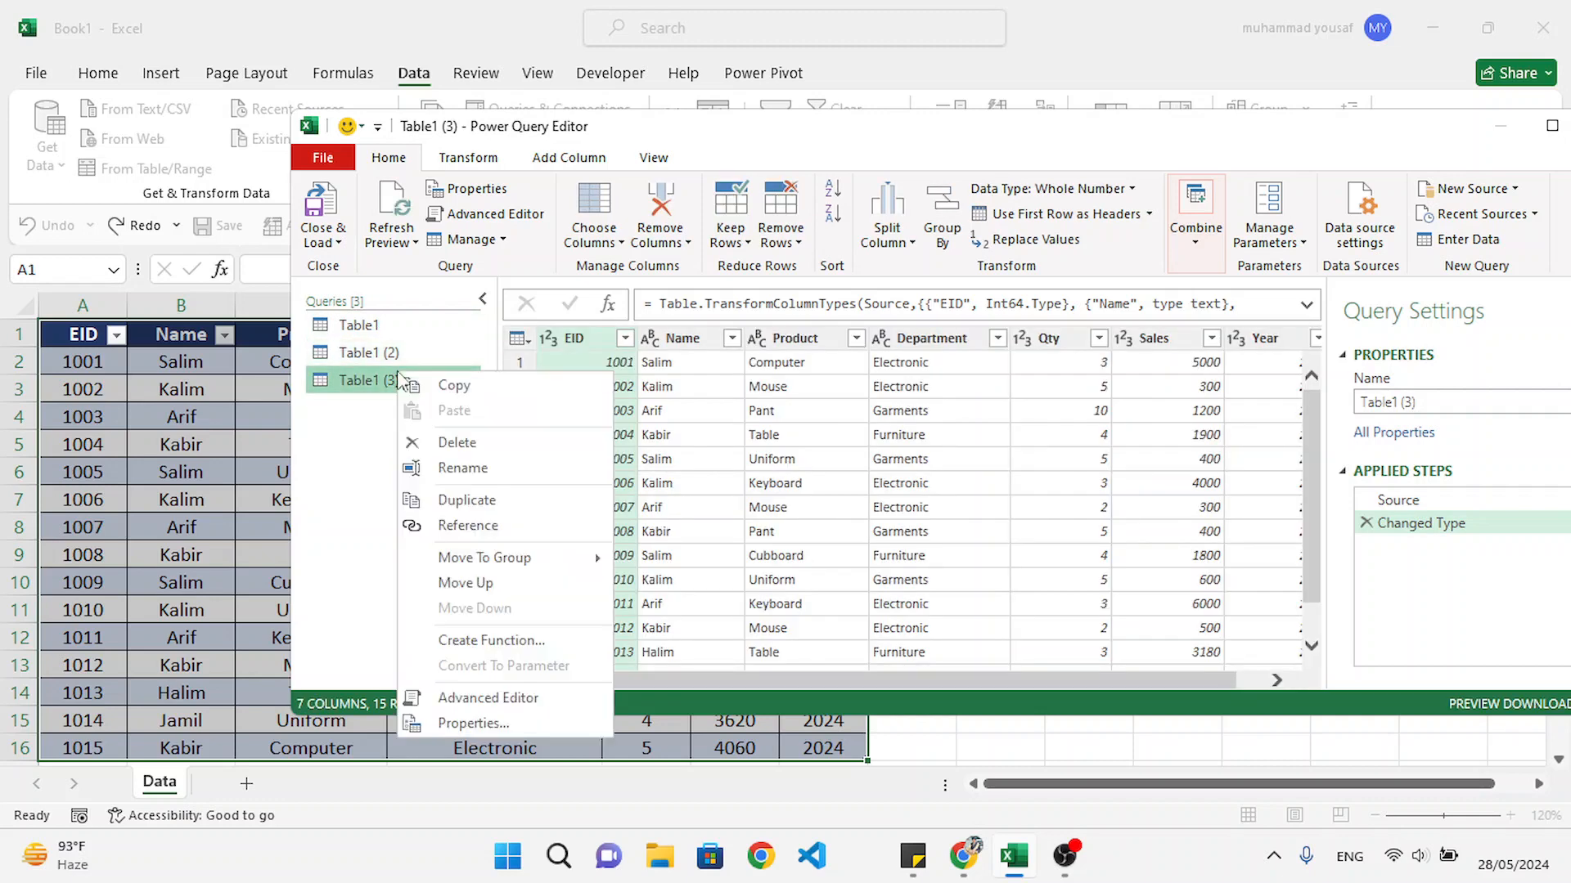
{"action": "left_click", "coordinate": [464, 500]}
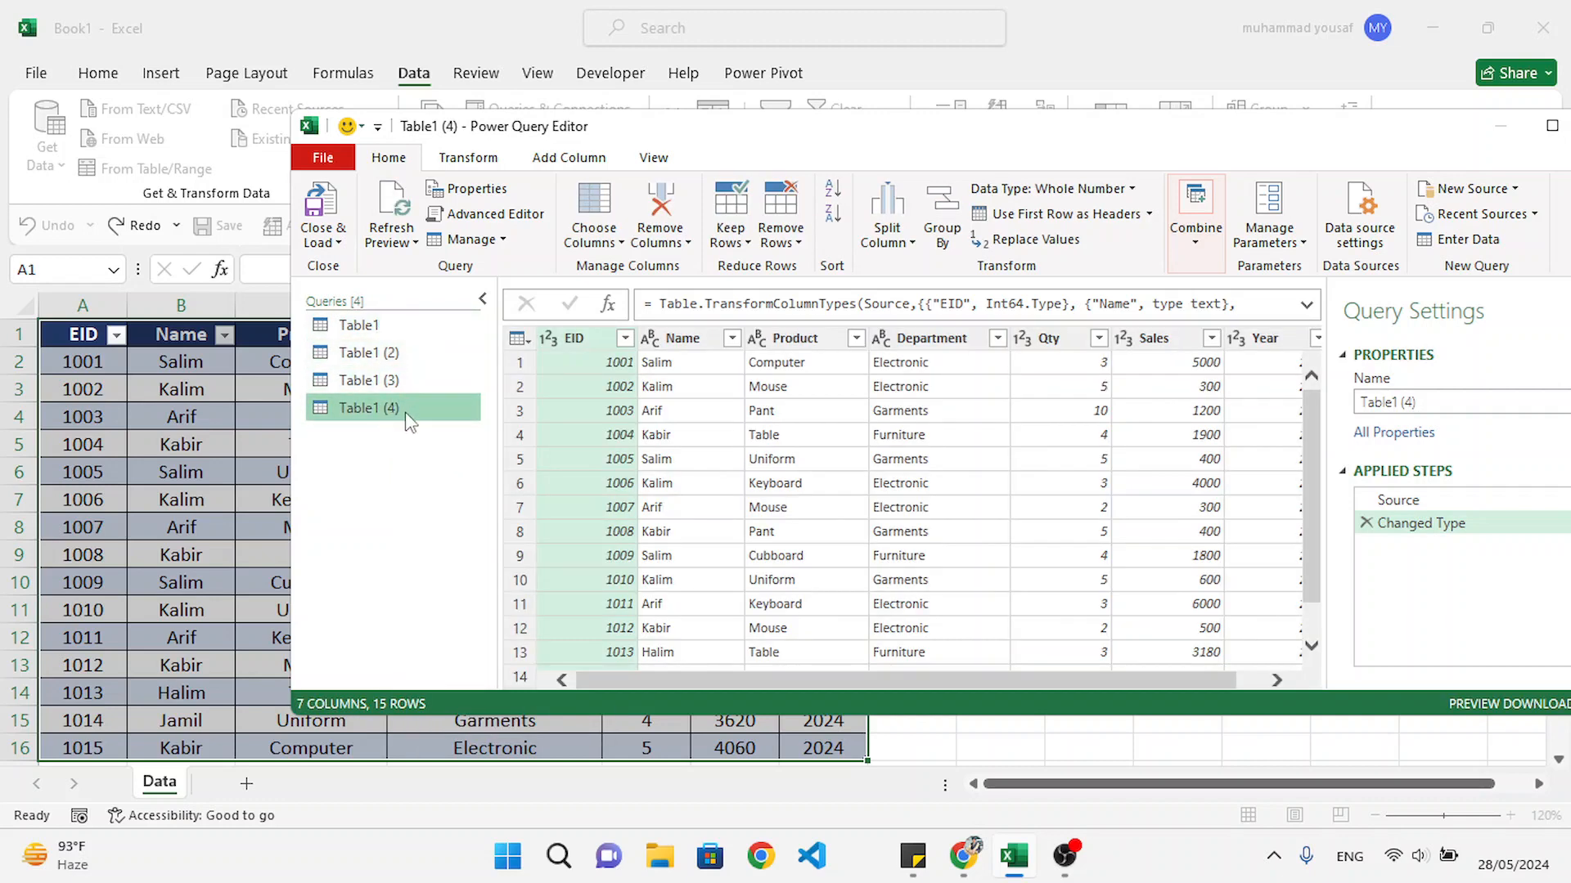
Step: Rename the original Table1 query as 2021
{"action": "left_click", "coordinate": [361, 329]}
{"action": "right_click", "coordinate": [361, 330]}
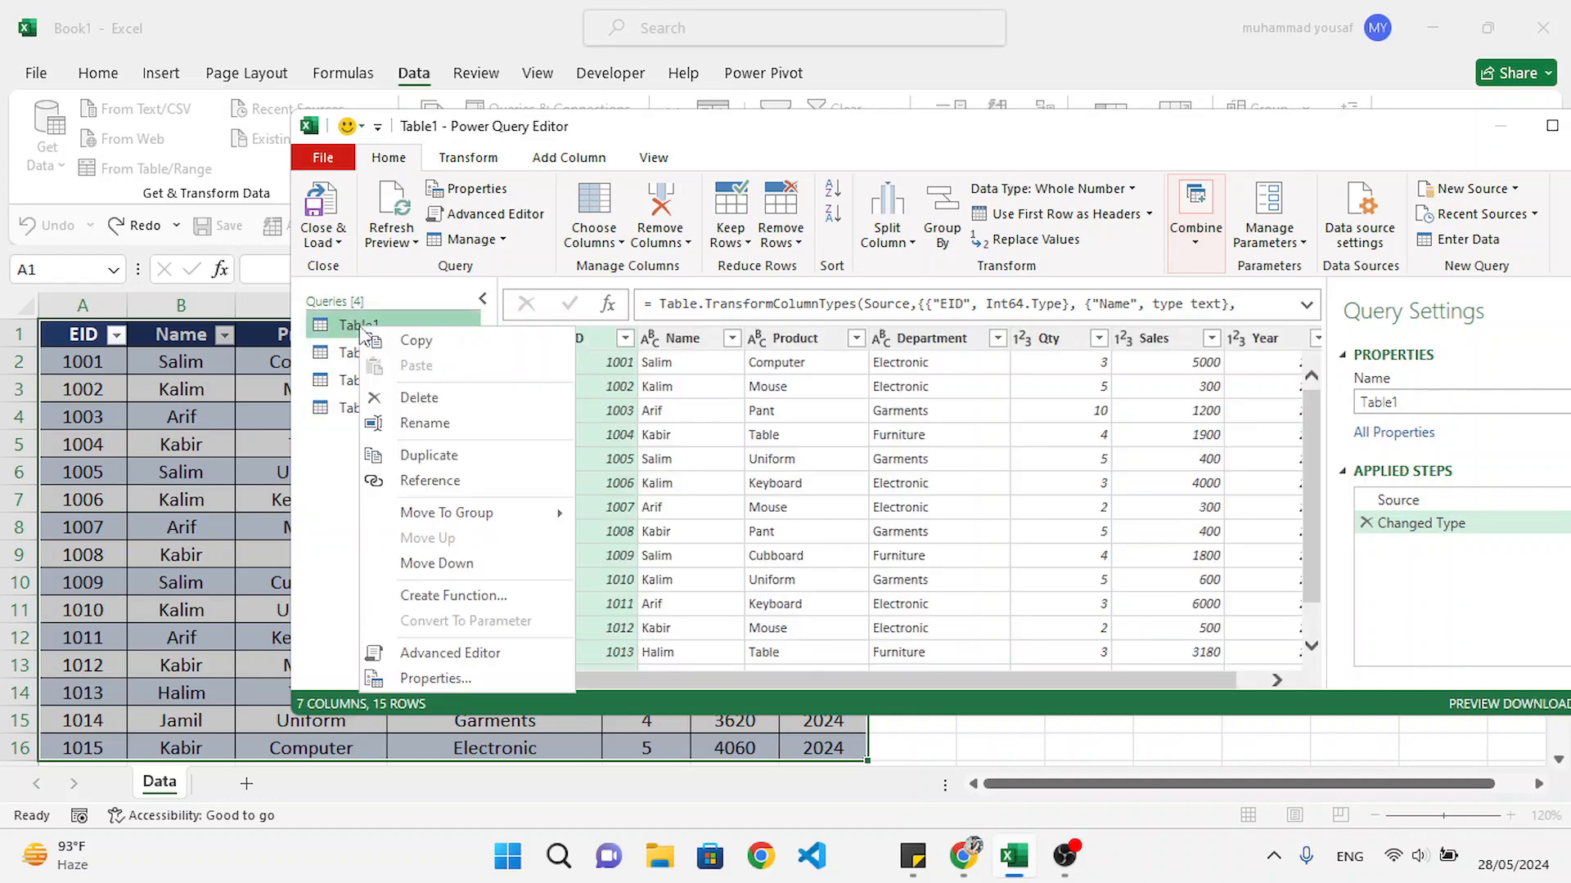
{"action": "left_click", "coordinate": [413, 422]}
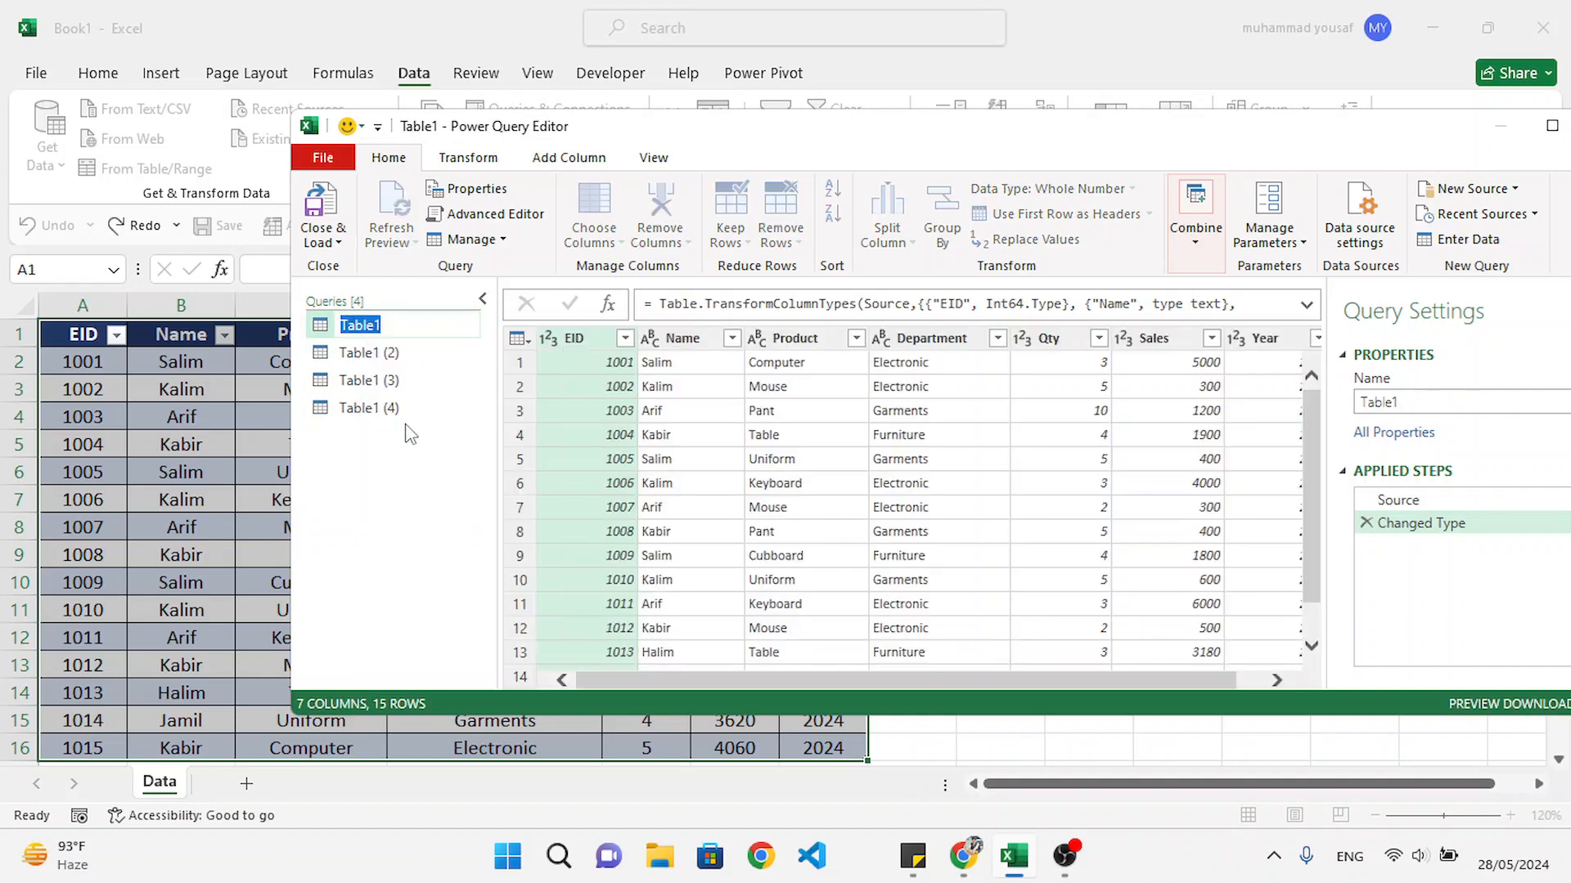
{"action": "type", "text": "2021"}
{"action": "key", "text": "Return"}
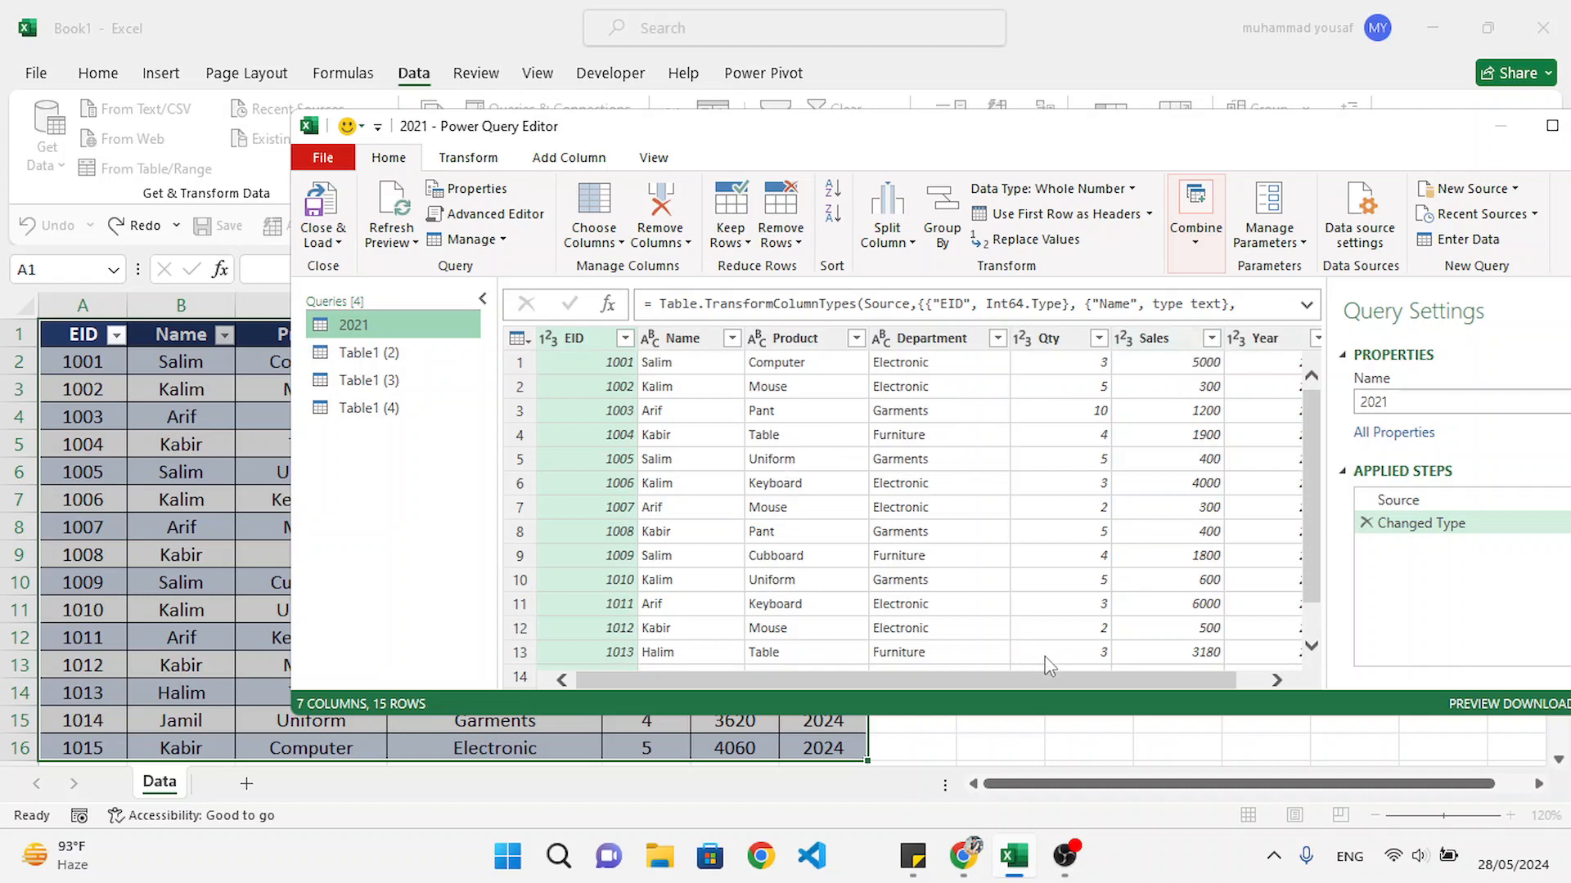
Step: Filter the Year column of the 2021 query to keep only 2021 rows
{"action": "left_click_drag", "start_coordinate": [1044, 681], "coordinate": [1170, 674]}
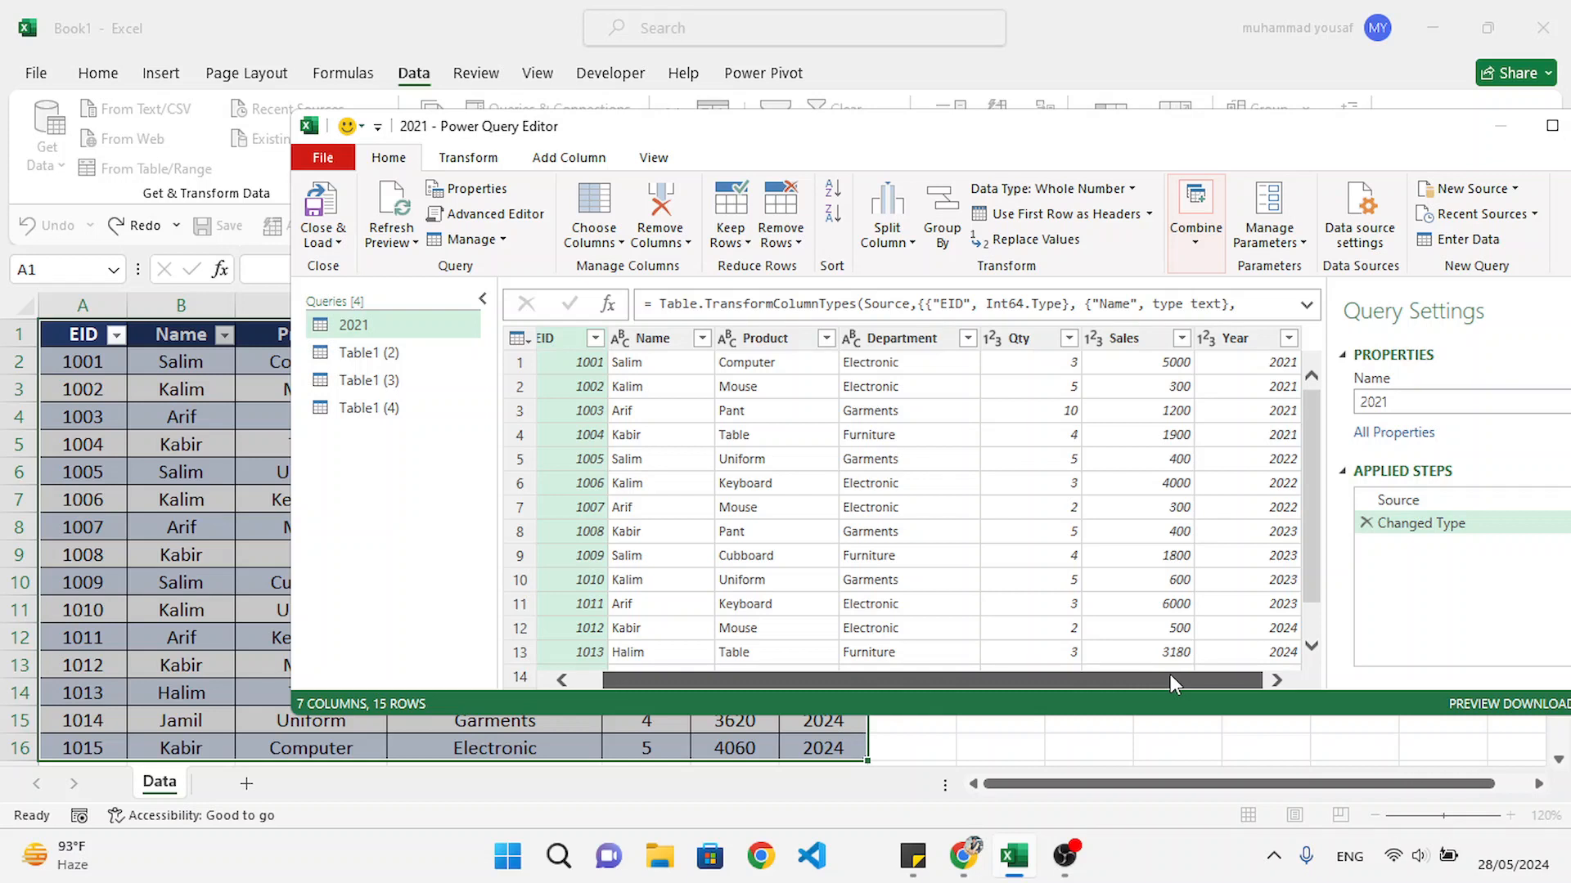
{"action": "left_click", "coordinate": [1287, 339]}
{"action": "left_click", "coordinate": [964, 577]}
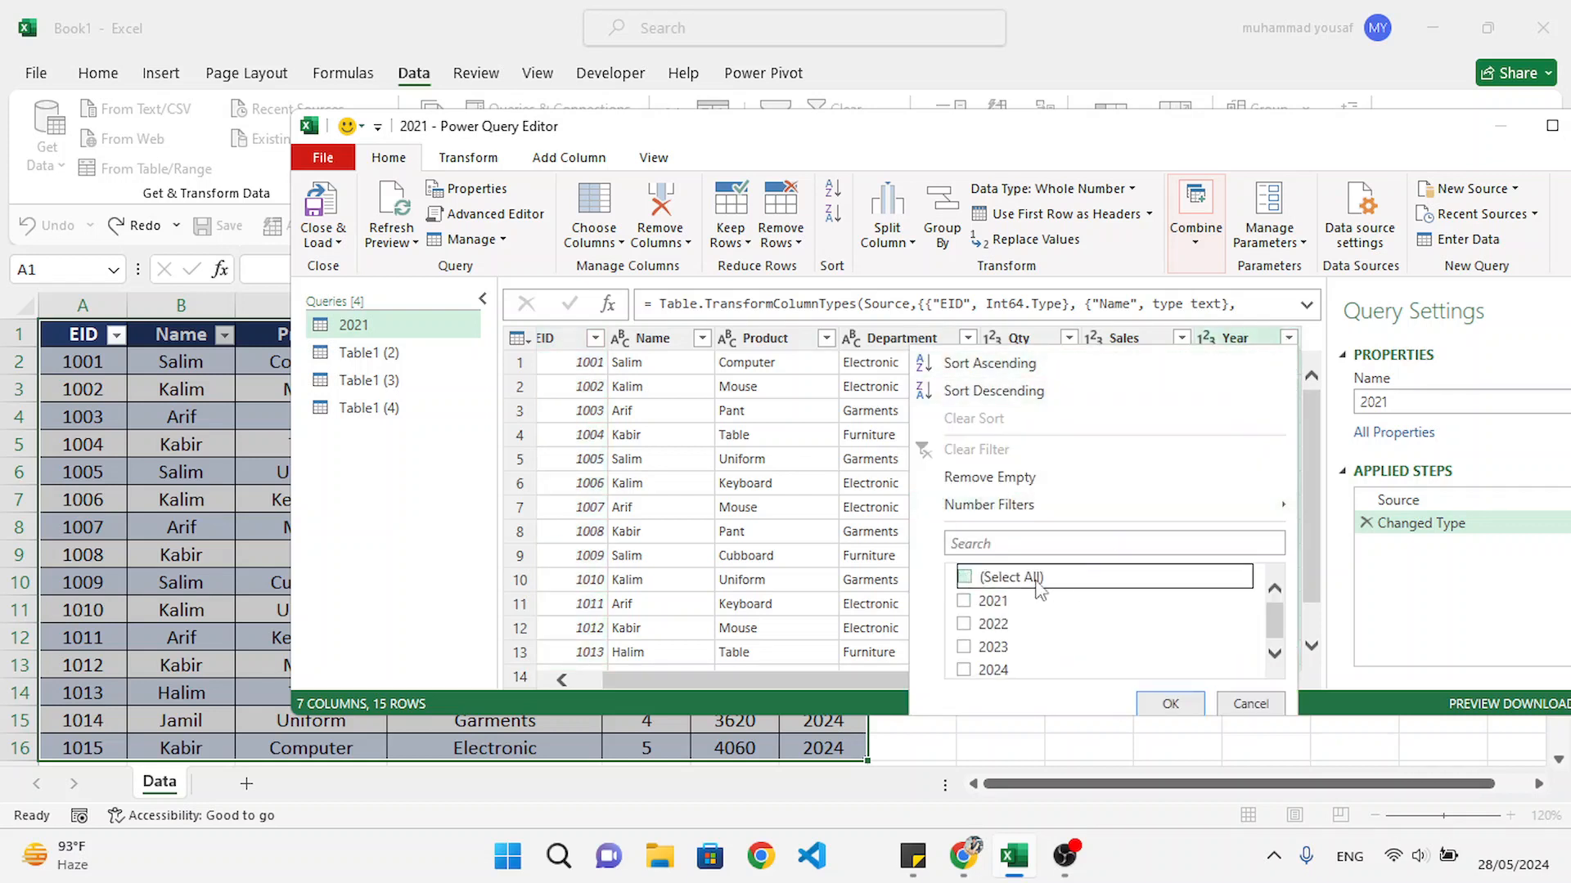
{"action": "left_click", "coordinate": [965, 600]}
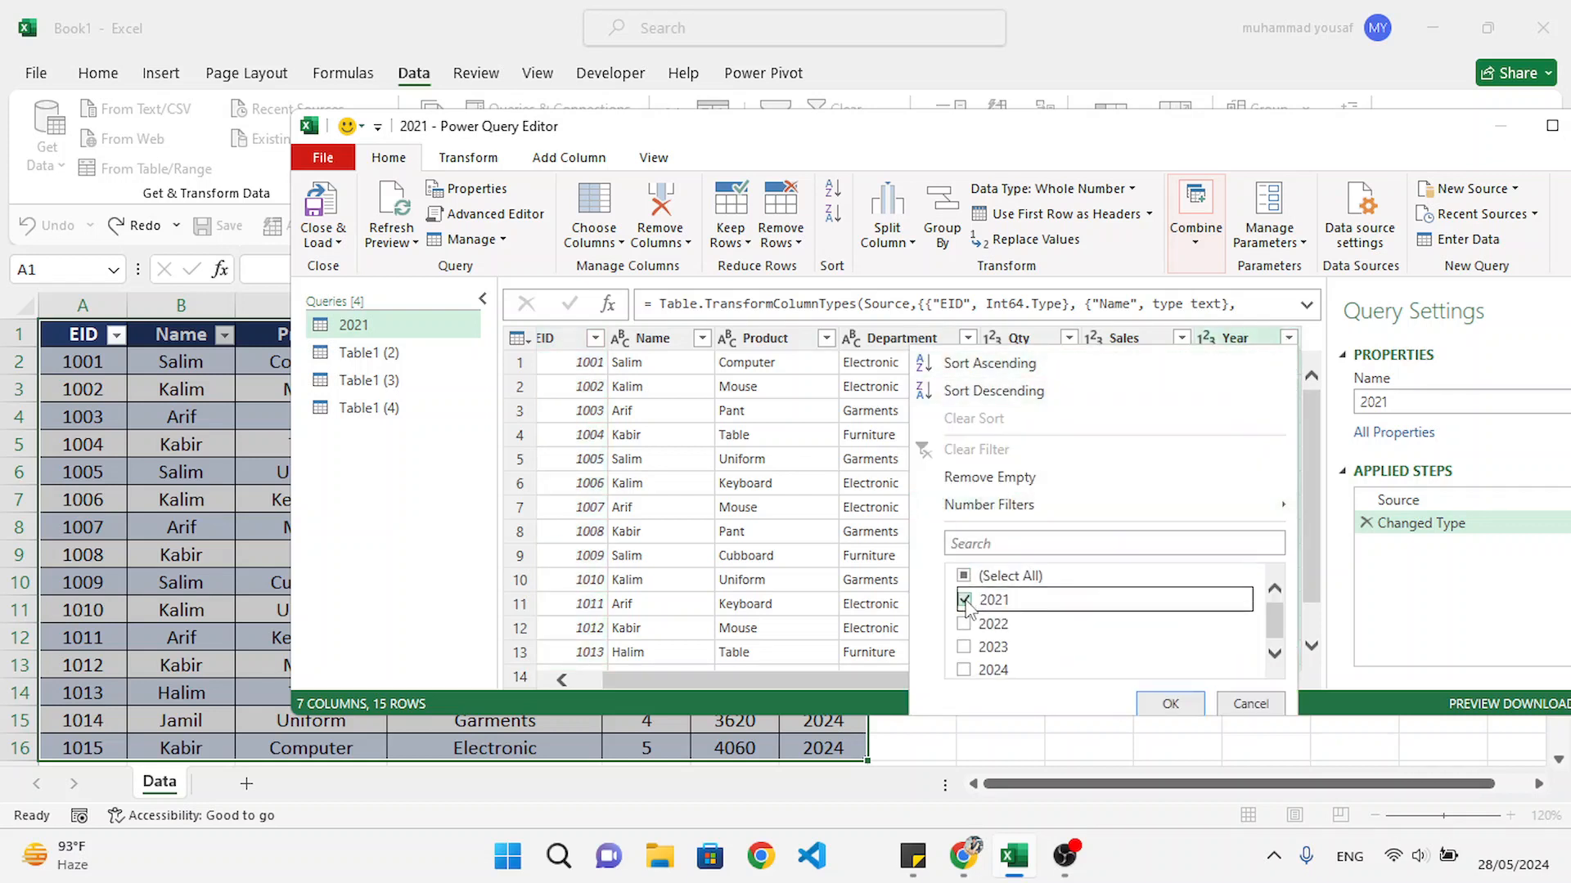
{"action": "left_click", "coordinate": [1169, 705]}
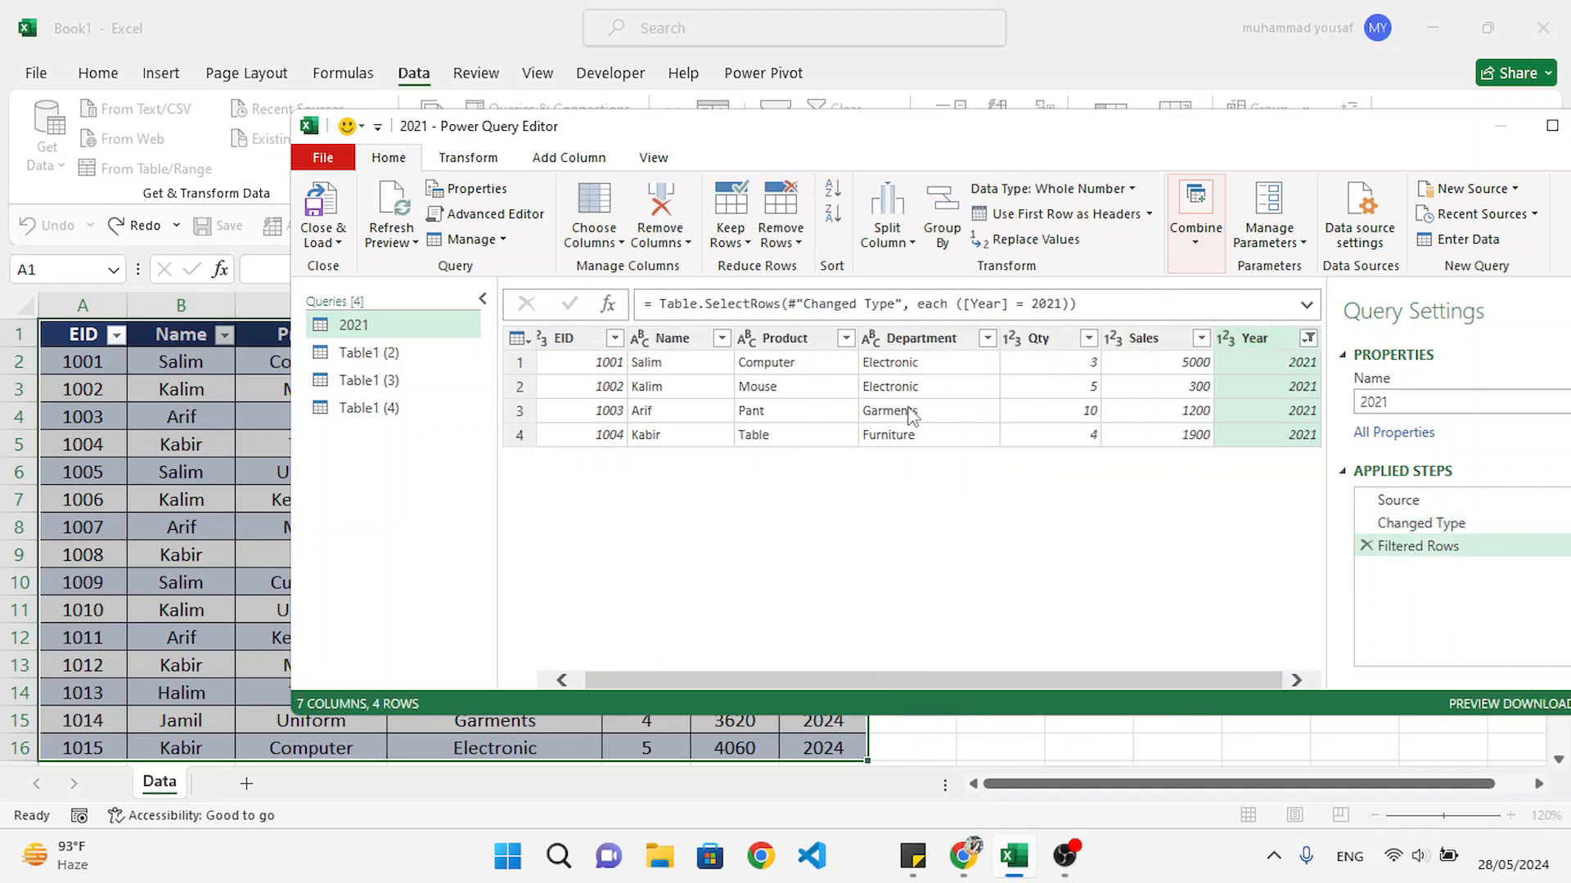
Step: Rename the Table1 (2) query as 2022
{"action": "left_click", "coordinate": [372, 345]}
{"action": "right_click", "coordinate": [372, 345]}
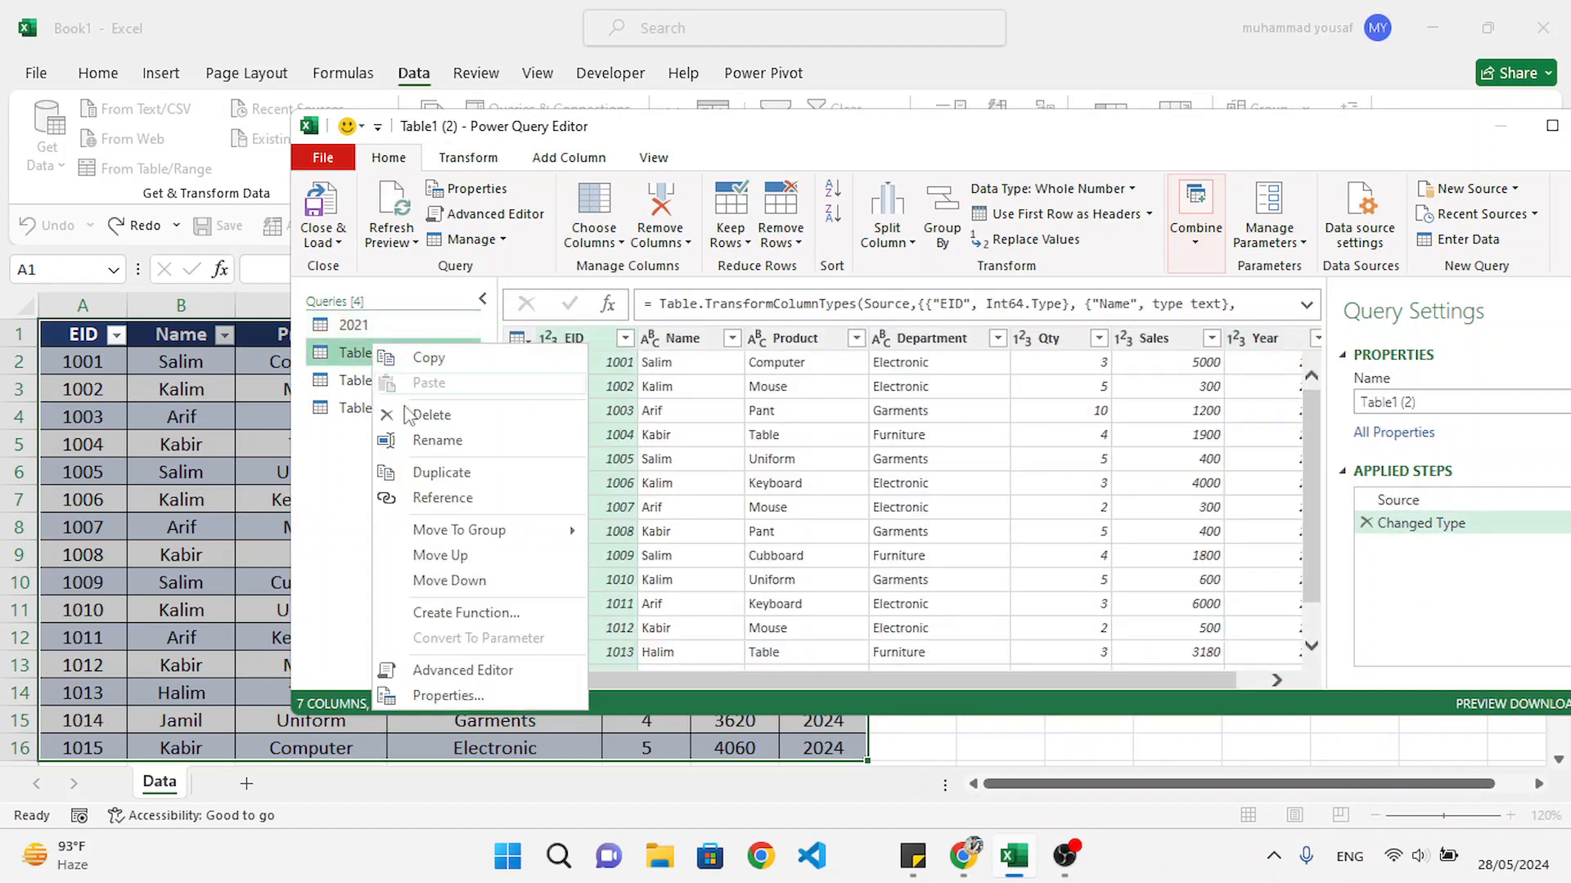
{"action": "left_click", "coordinate": [427, 445]}
{"action": "type", "text": "20"}
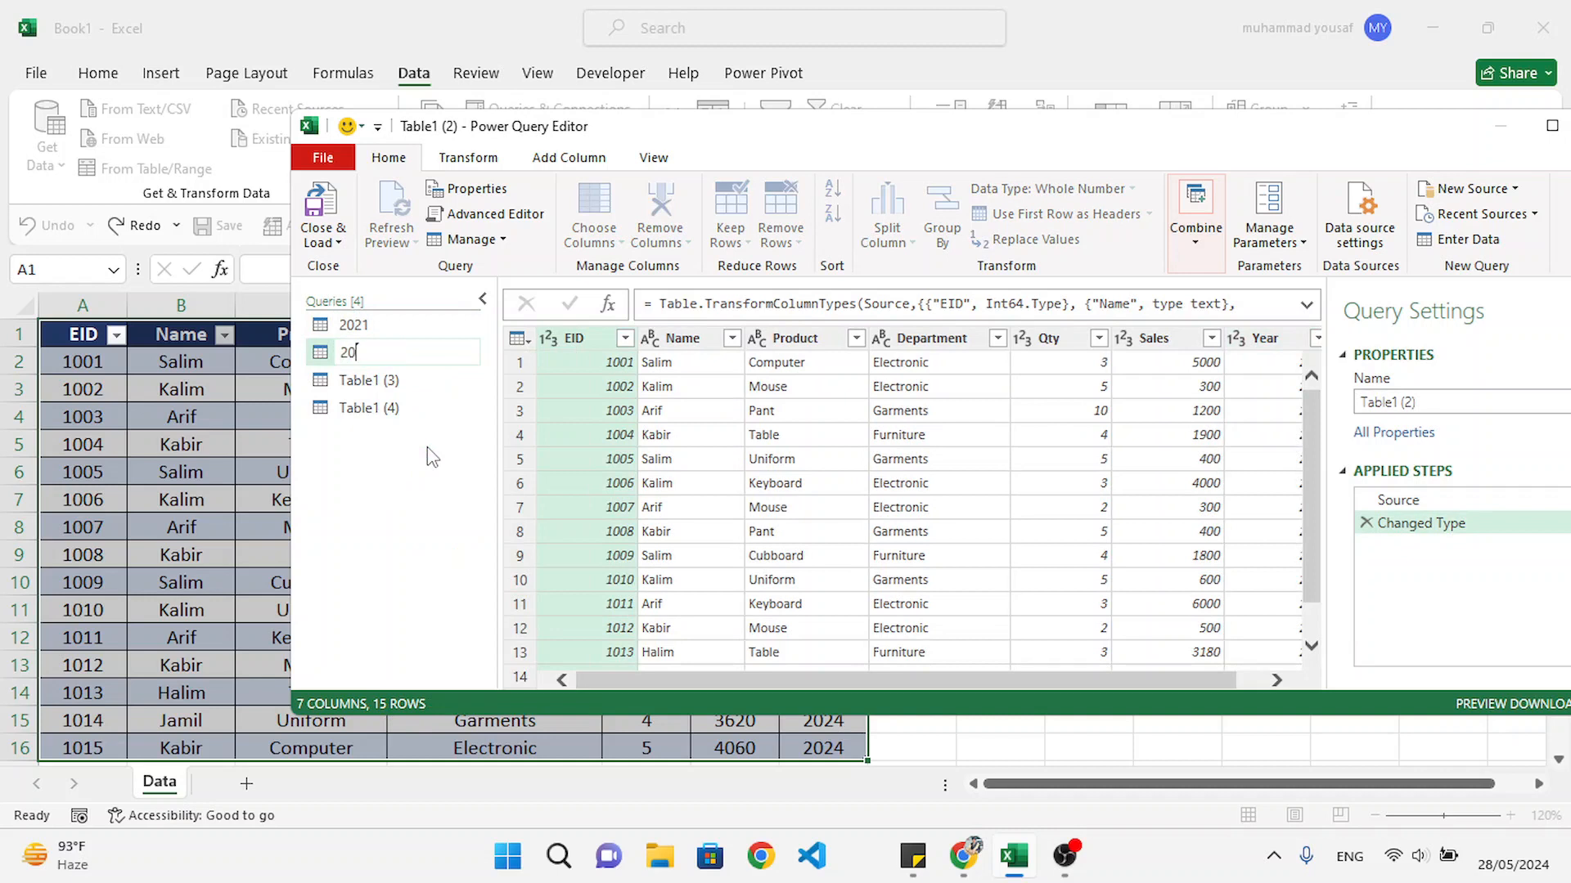
{"action": "type", "text": "22"}
{"action": "key", "text": "Return"}
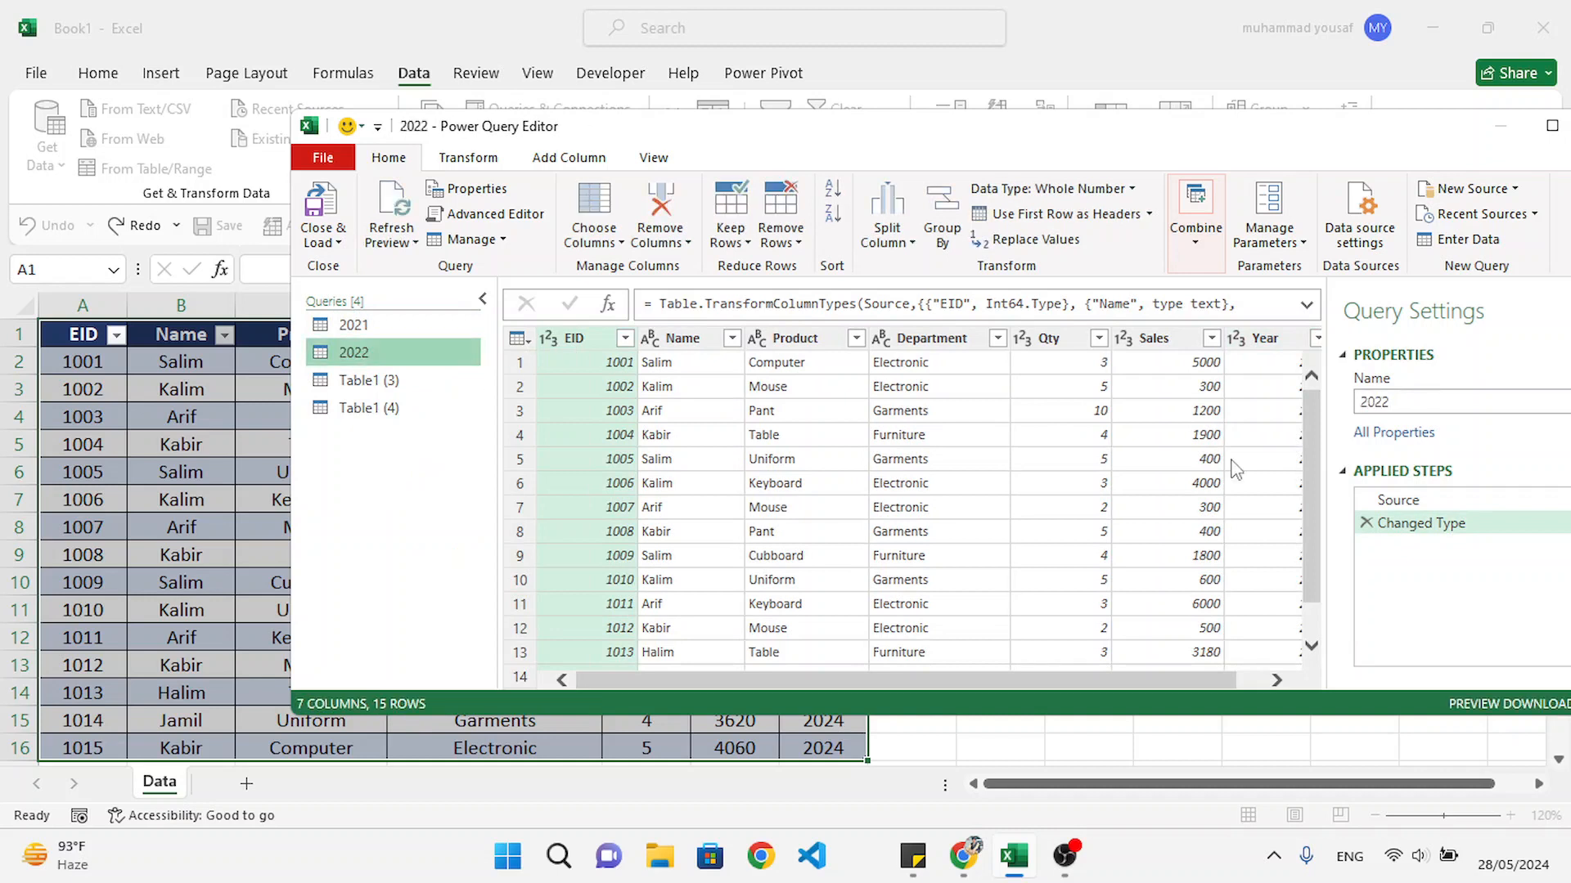
Step: Filter the Year column of the 2022 query to keep only 2022 rows
{"action": "left_click_drag", "start_coordinate": [1235, 686], "coordinate": [1262, 685]}
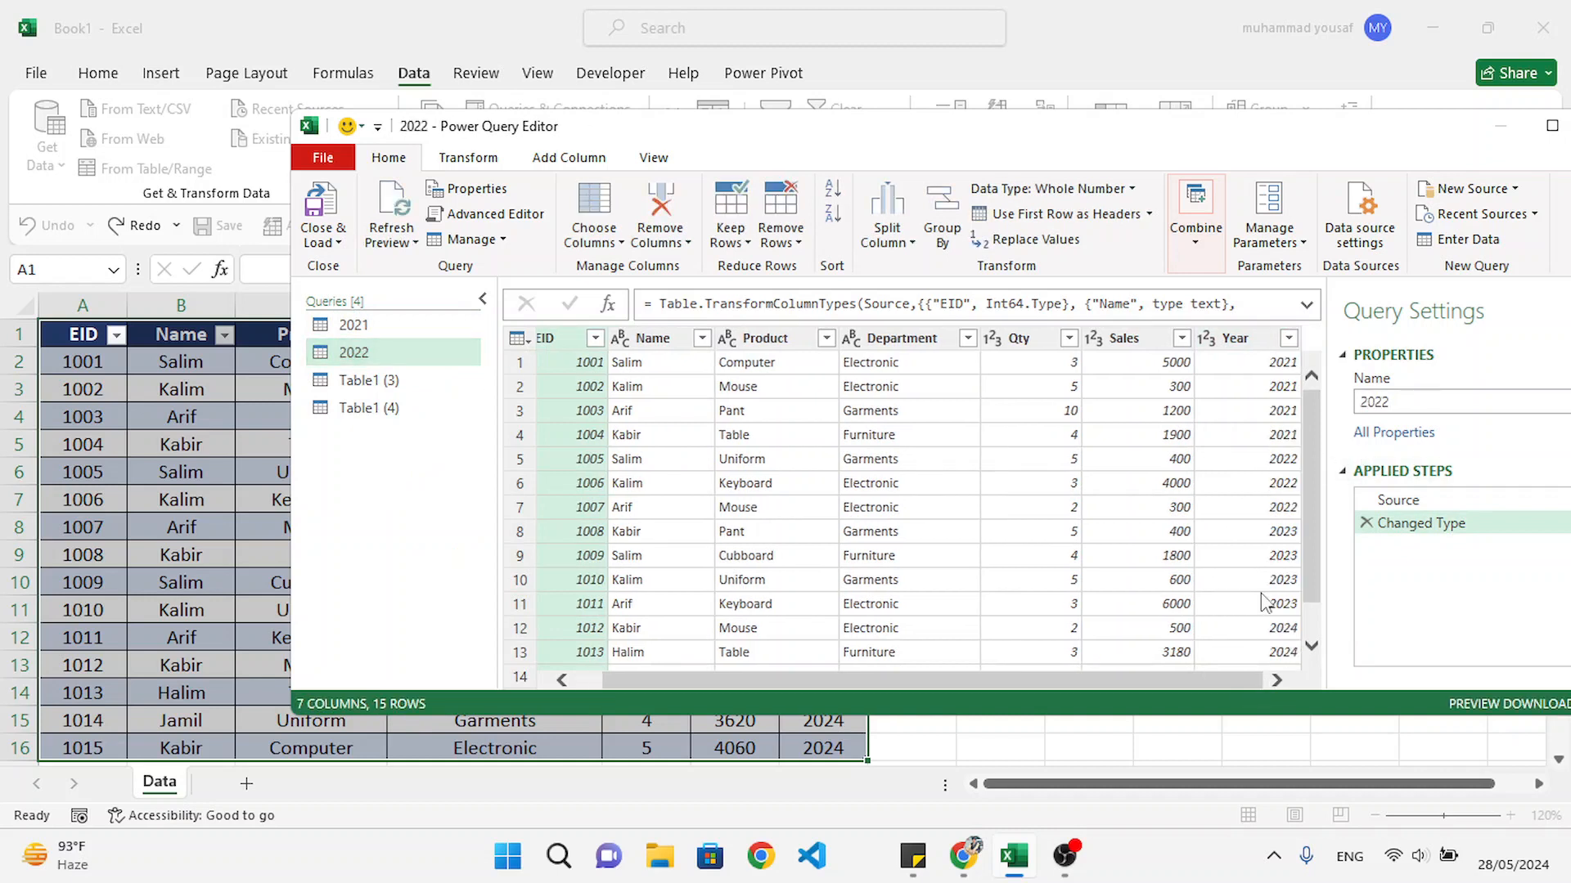
{"action": "left_click", "coordinate": [1288, 339]}
{"action": "left_click", "coordinate": [964, 548]}
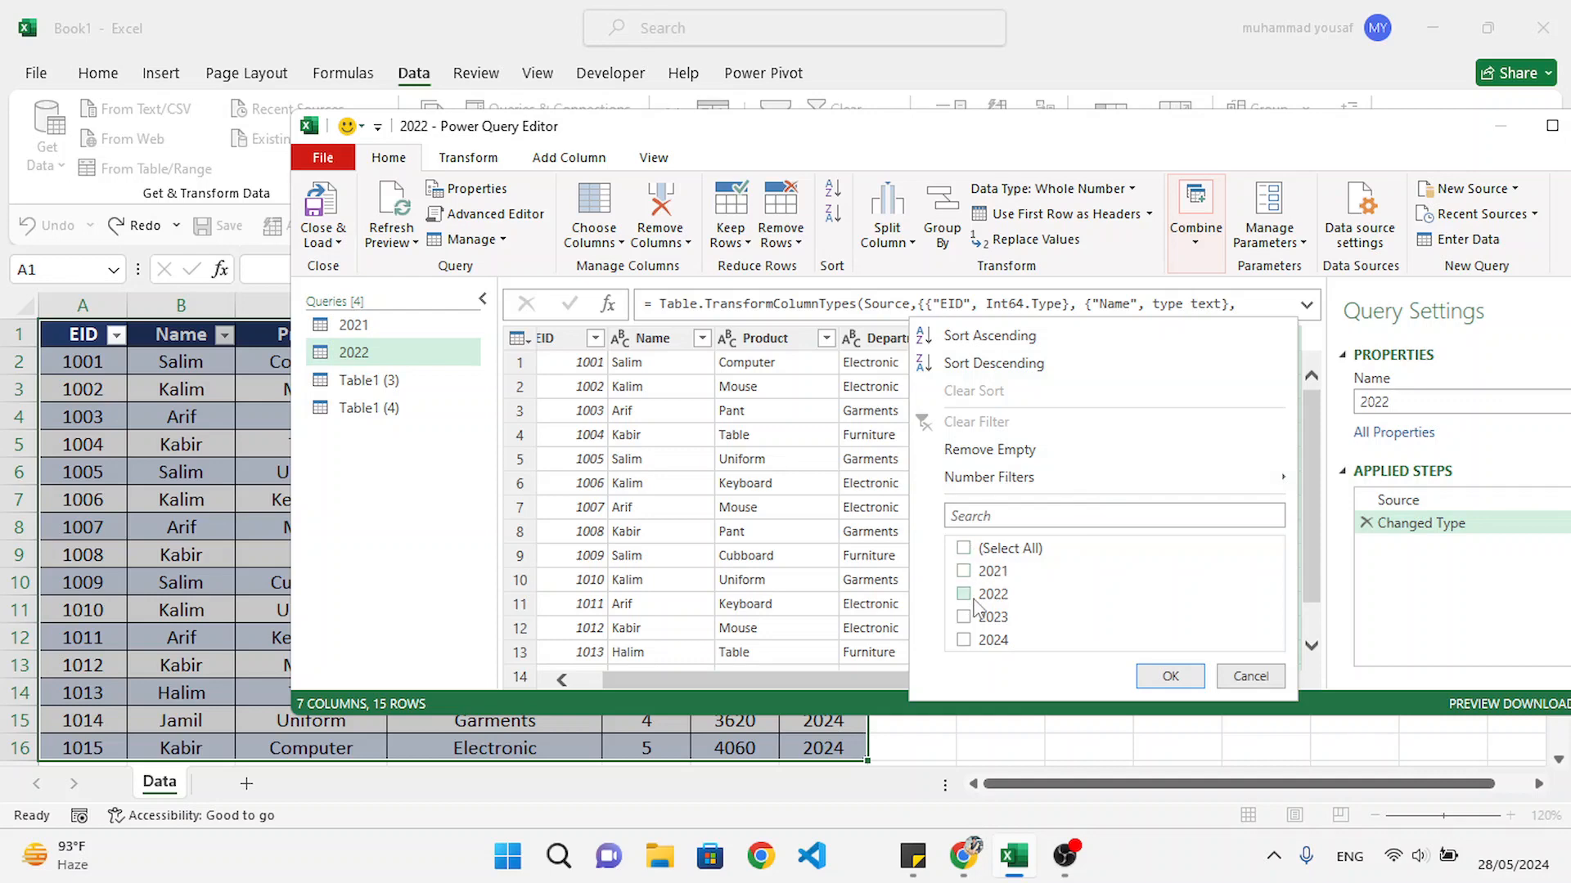
{"action": "left_click", "coordinate": [963, 594]}
{"action": "left_click", "coordinate": [1170, 677]}
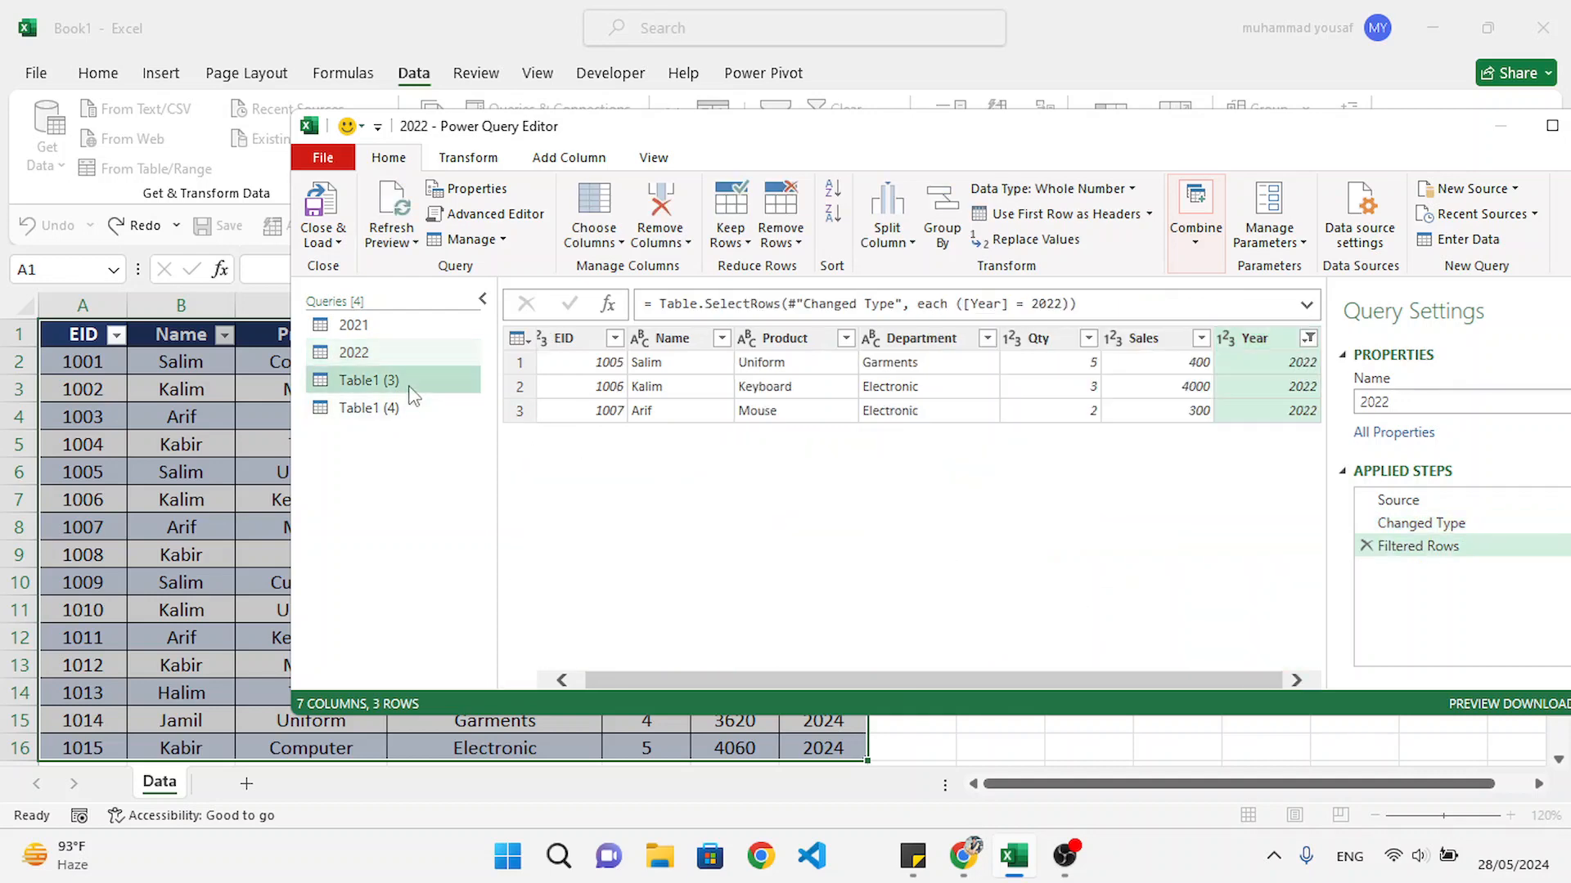
Step: Rename the Table1 (3) query as 2023
{"action": "right_click", "coordinate": [407, 382]}
{"action": "left_click", "coordinate": [489, 490]}
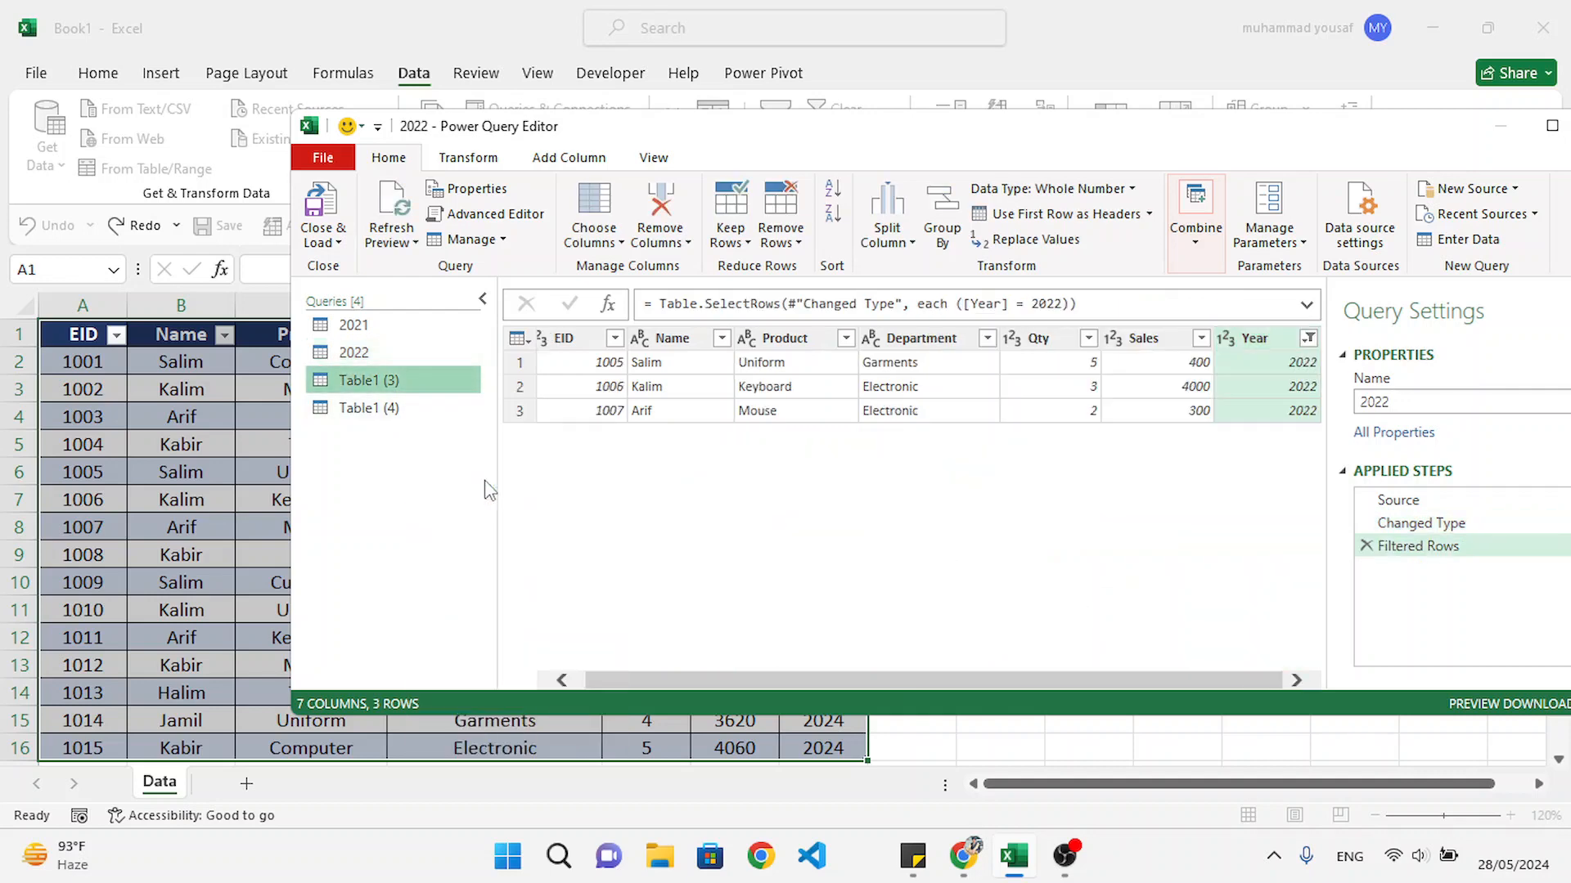
{"action": "type", "text": "202"}
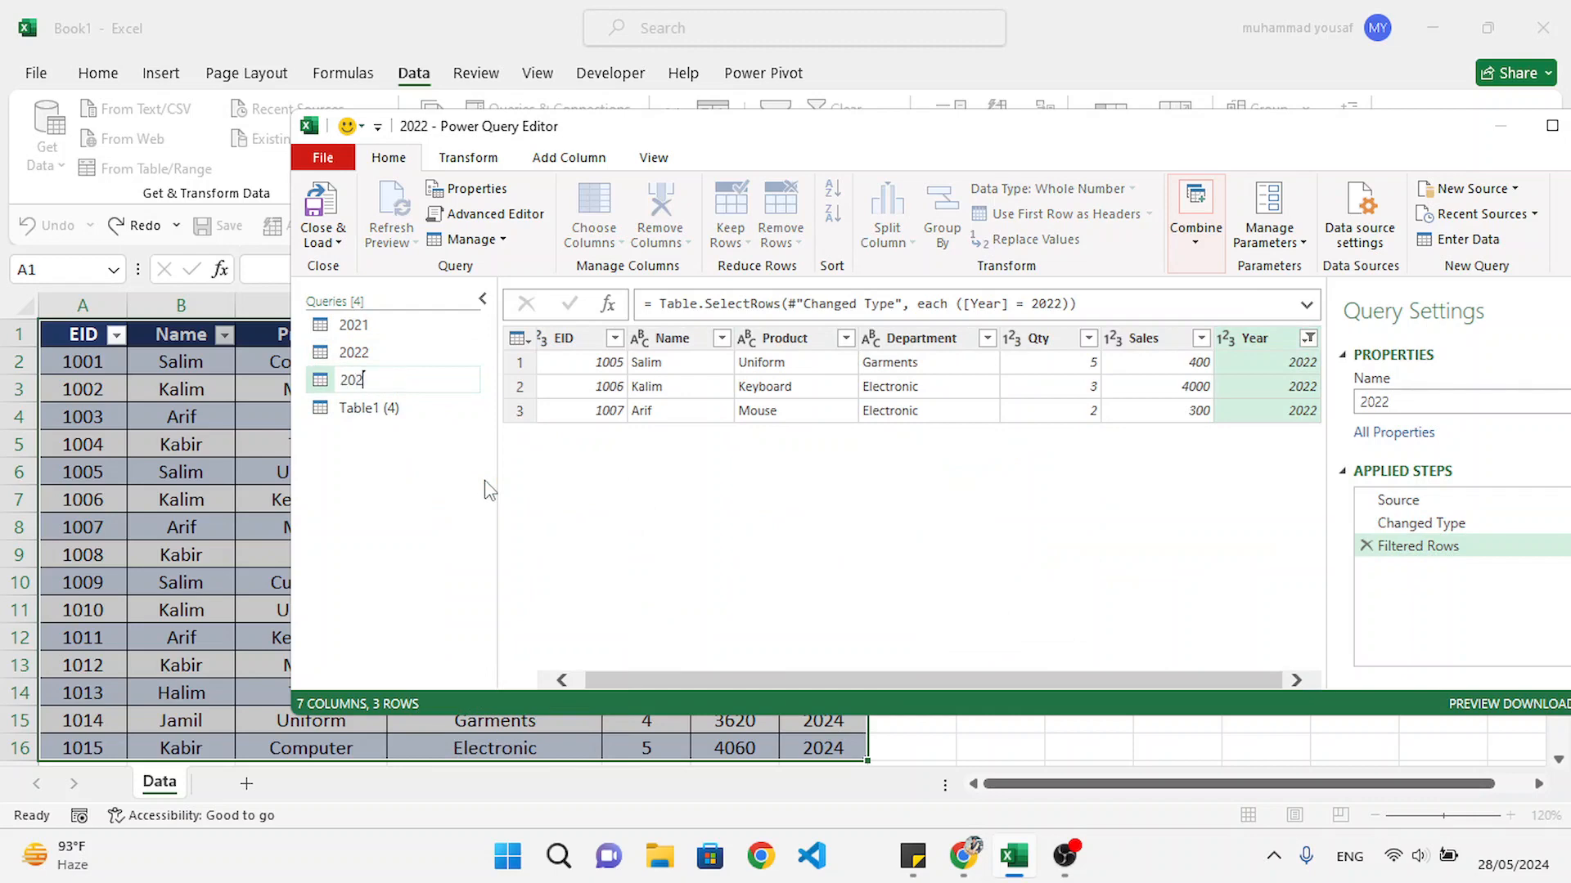
{"action": "type", "text": "3"}
{"action": "key", "text": "Return"}
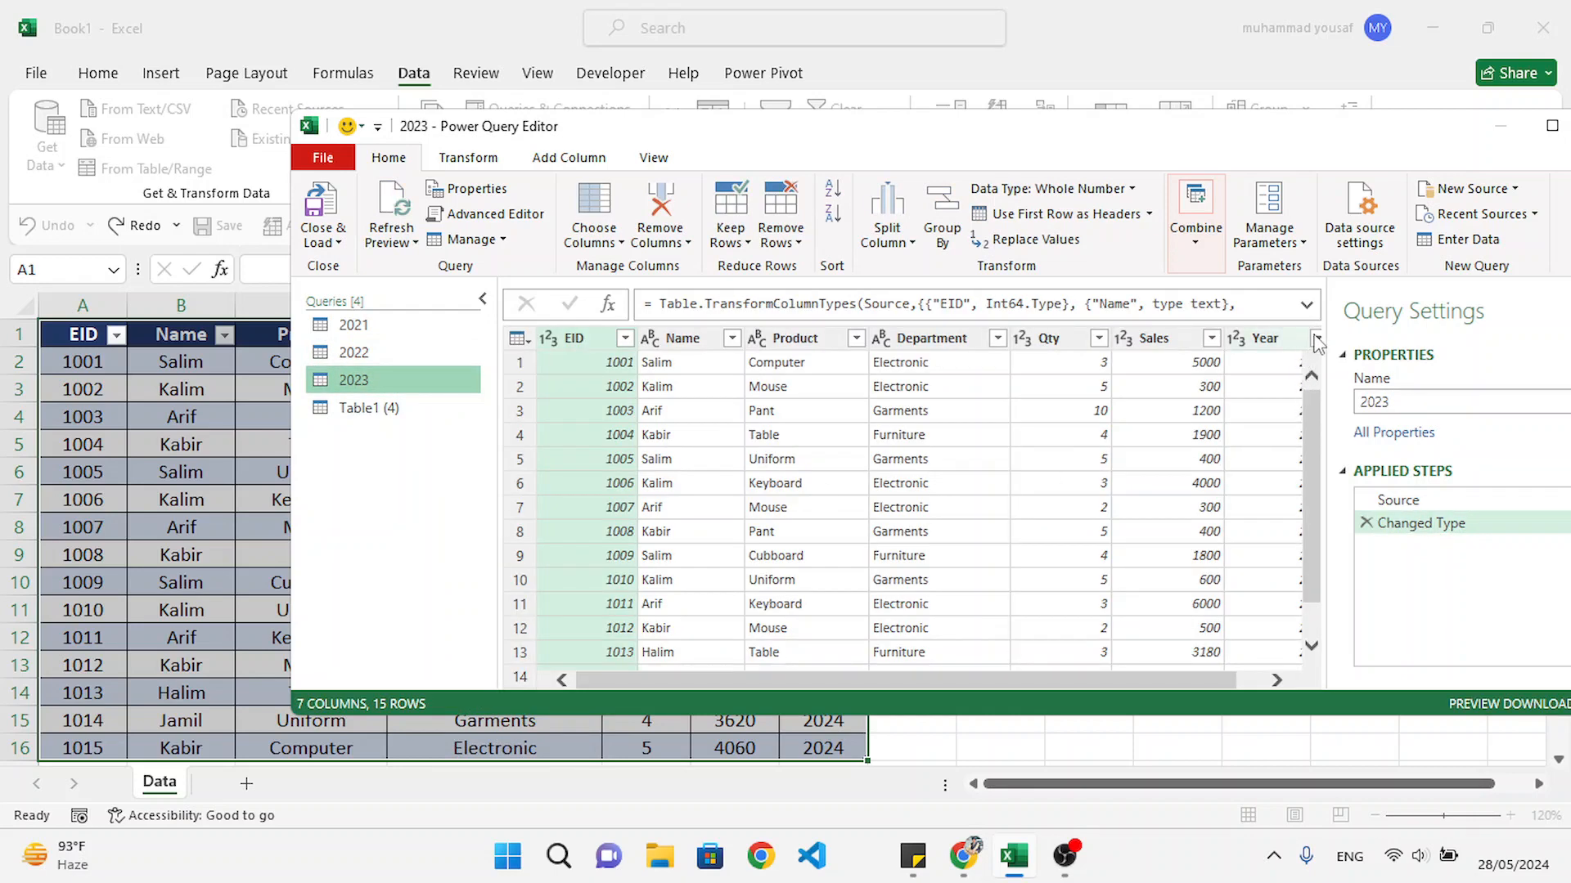
Step: Filter the Year column of the 2023 query to keep only 2023 rows
{"action": "left_click", "coordinate": [1307, 342]}
{"action": "left_click", "coordinate": [1288, 340]}
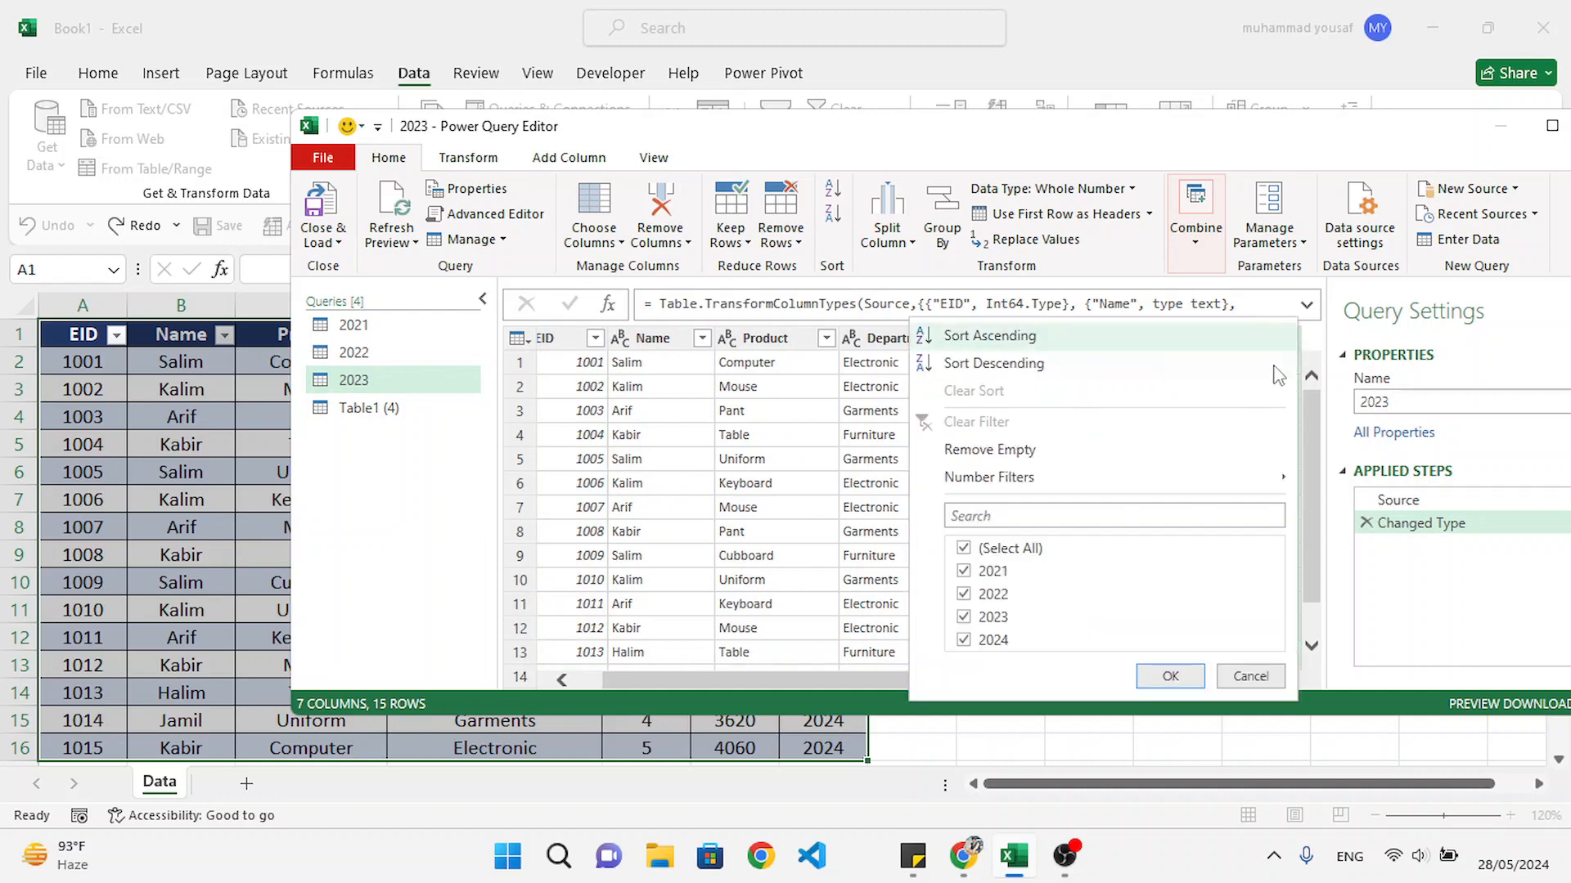
{"action": "left_click", "coordinate": [964, 548]}
{"action": "left_click", "coordinate": [963, 617]}
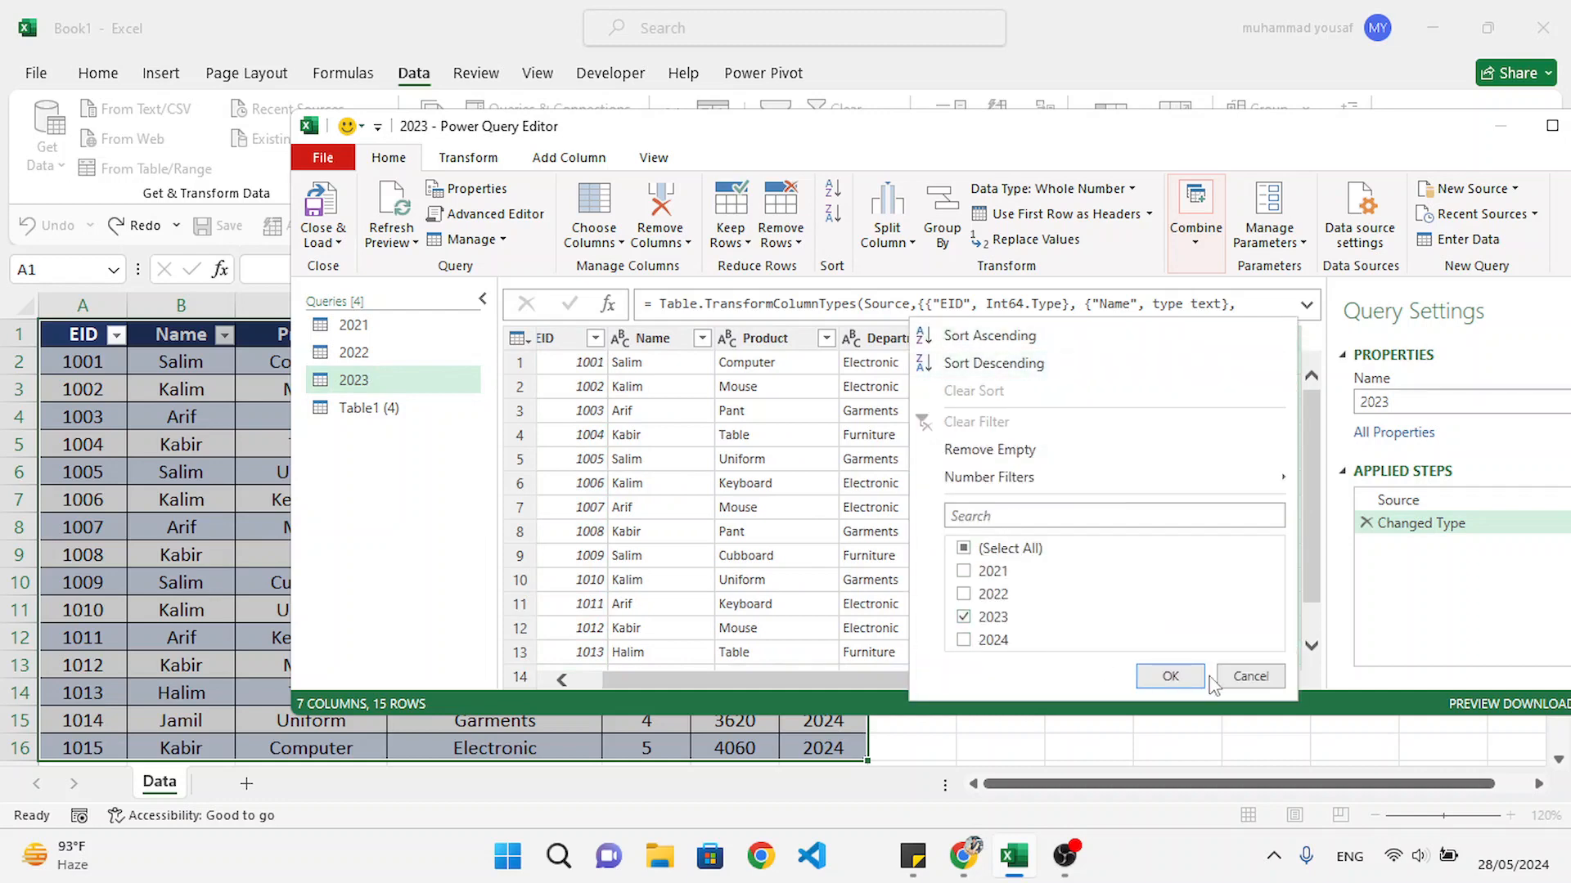
{"action": "left_click", "coordinate": [1170, 676]}
Step: Rename the Table1 (4) query as 2024
{"action": "left_click", "coordinate": [360, 408]}
{"action": "right_click", "coordinate": [357, 417]}
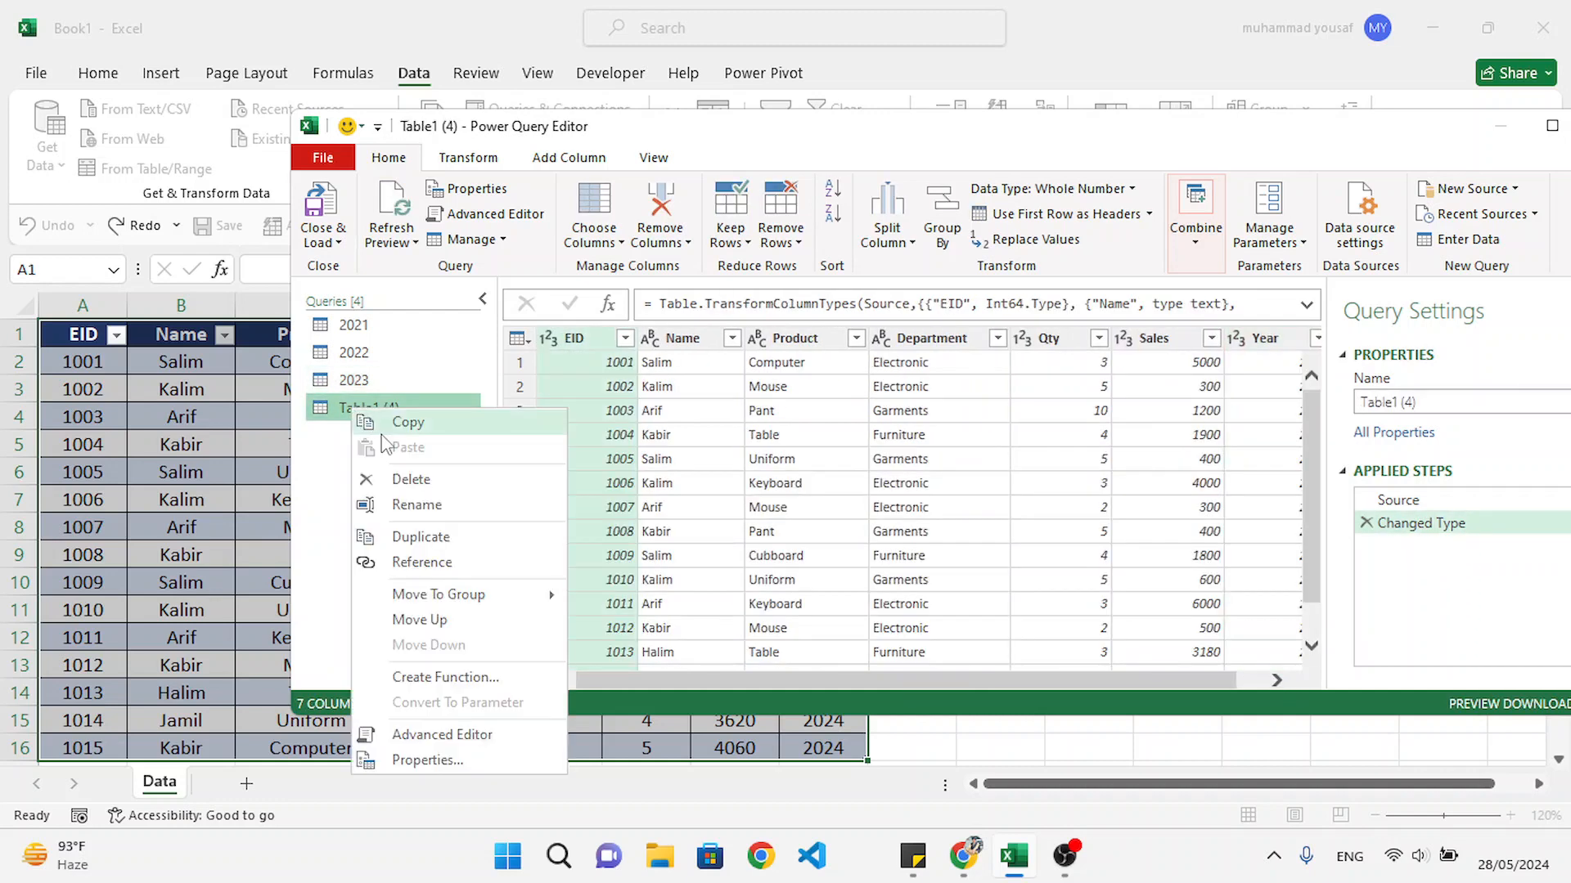
{"action": "left_click", "coordinate": [424, 515]}
{"action": "type", "text": "2024"}
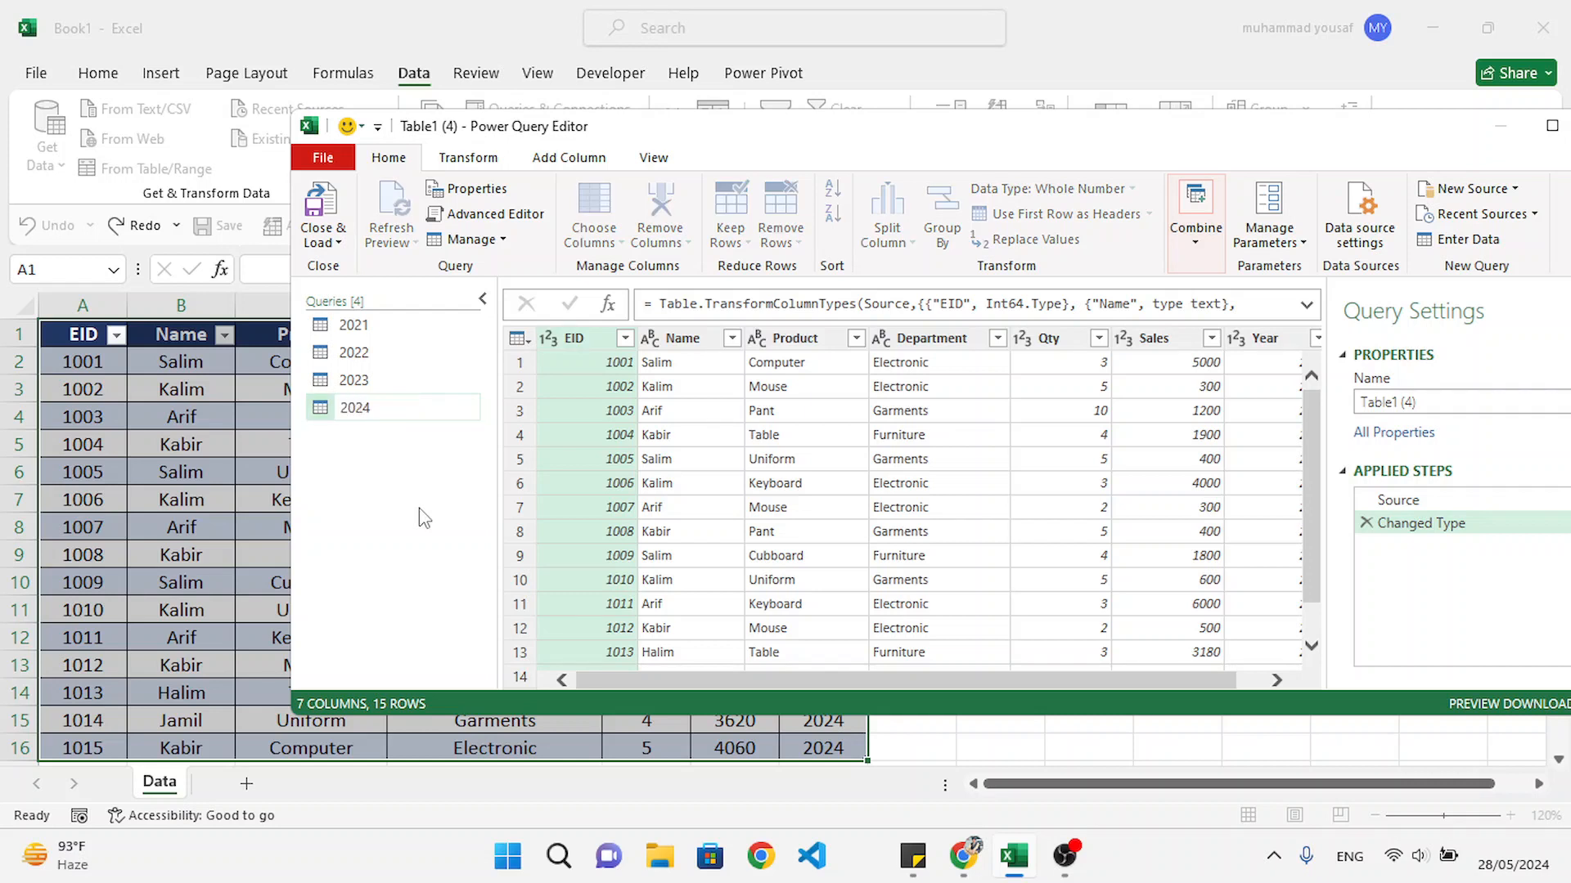
{"action": "key", "text": "Return"}
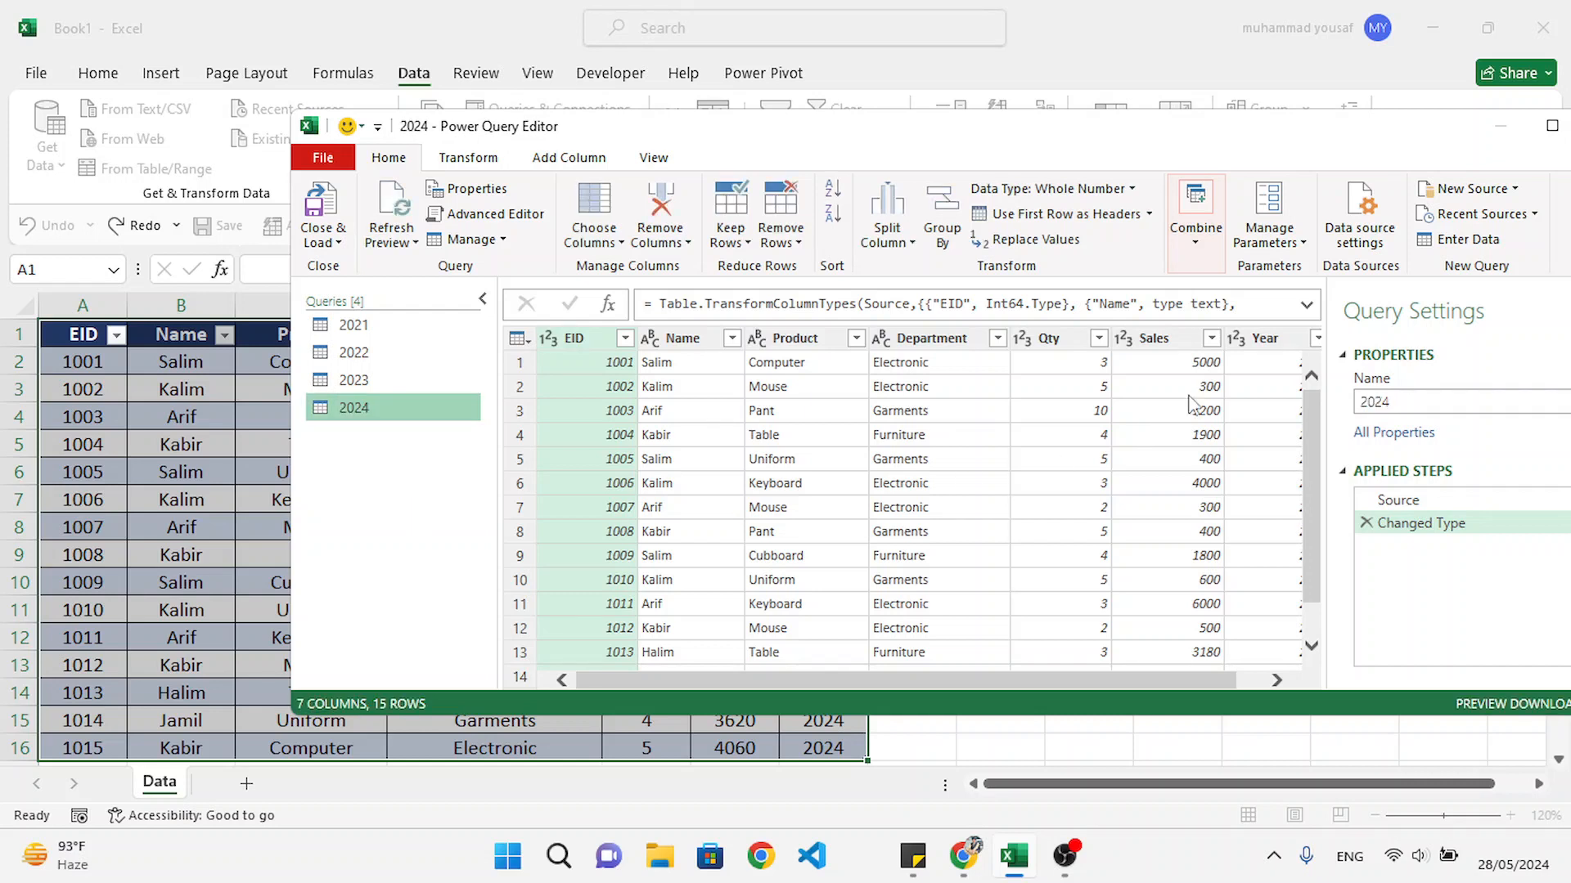
Step: Filter the Year column of the 2024 query to keep only 2024 rows
{"action": "left_click", "coordinate": [1267, 682]}
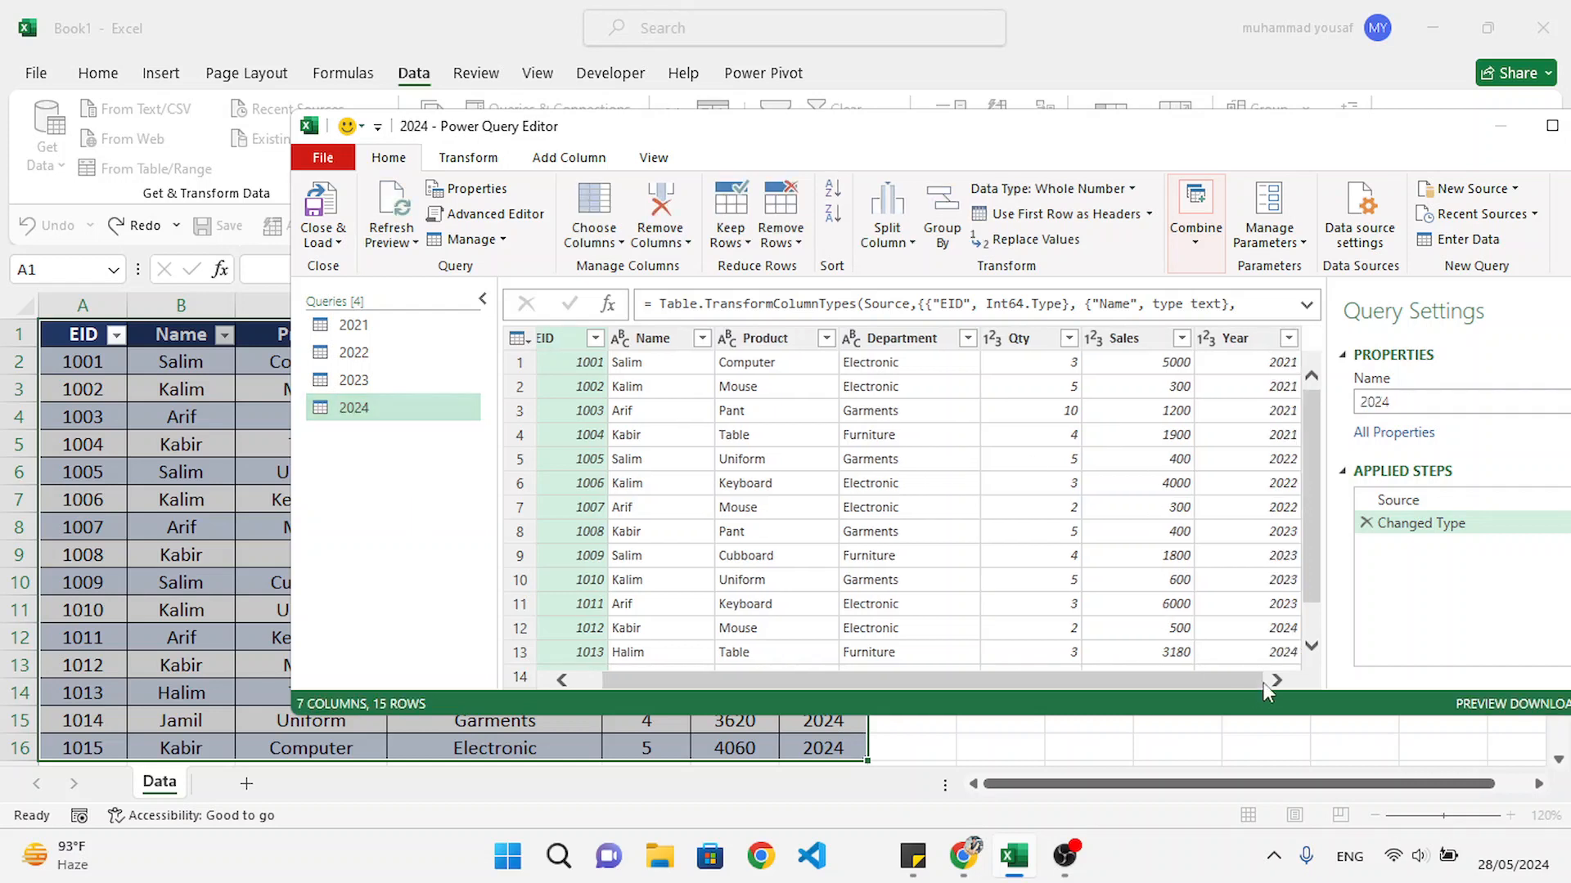
{"action": "left_click", "coordinate": [1288, 338]}
{"action": "left_click", "coordinate": [967, 548]}
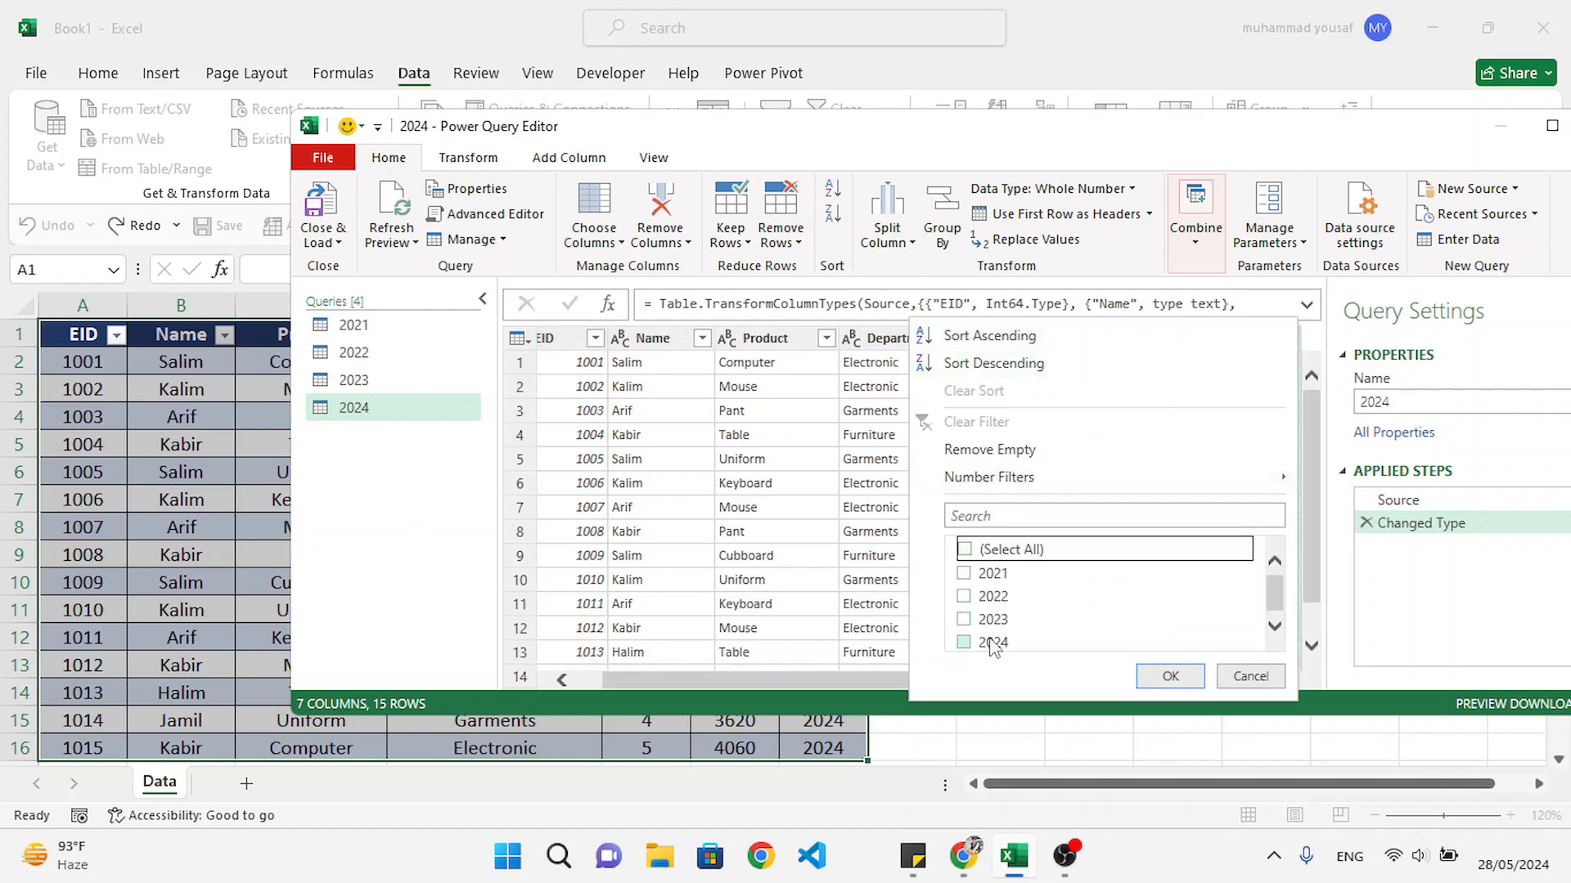
{"action": "left_click", "coordinate": [992, 640]}
{"action": "left_click", "coordinate": [1170, 675]}
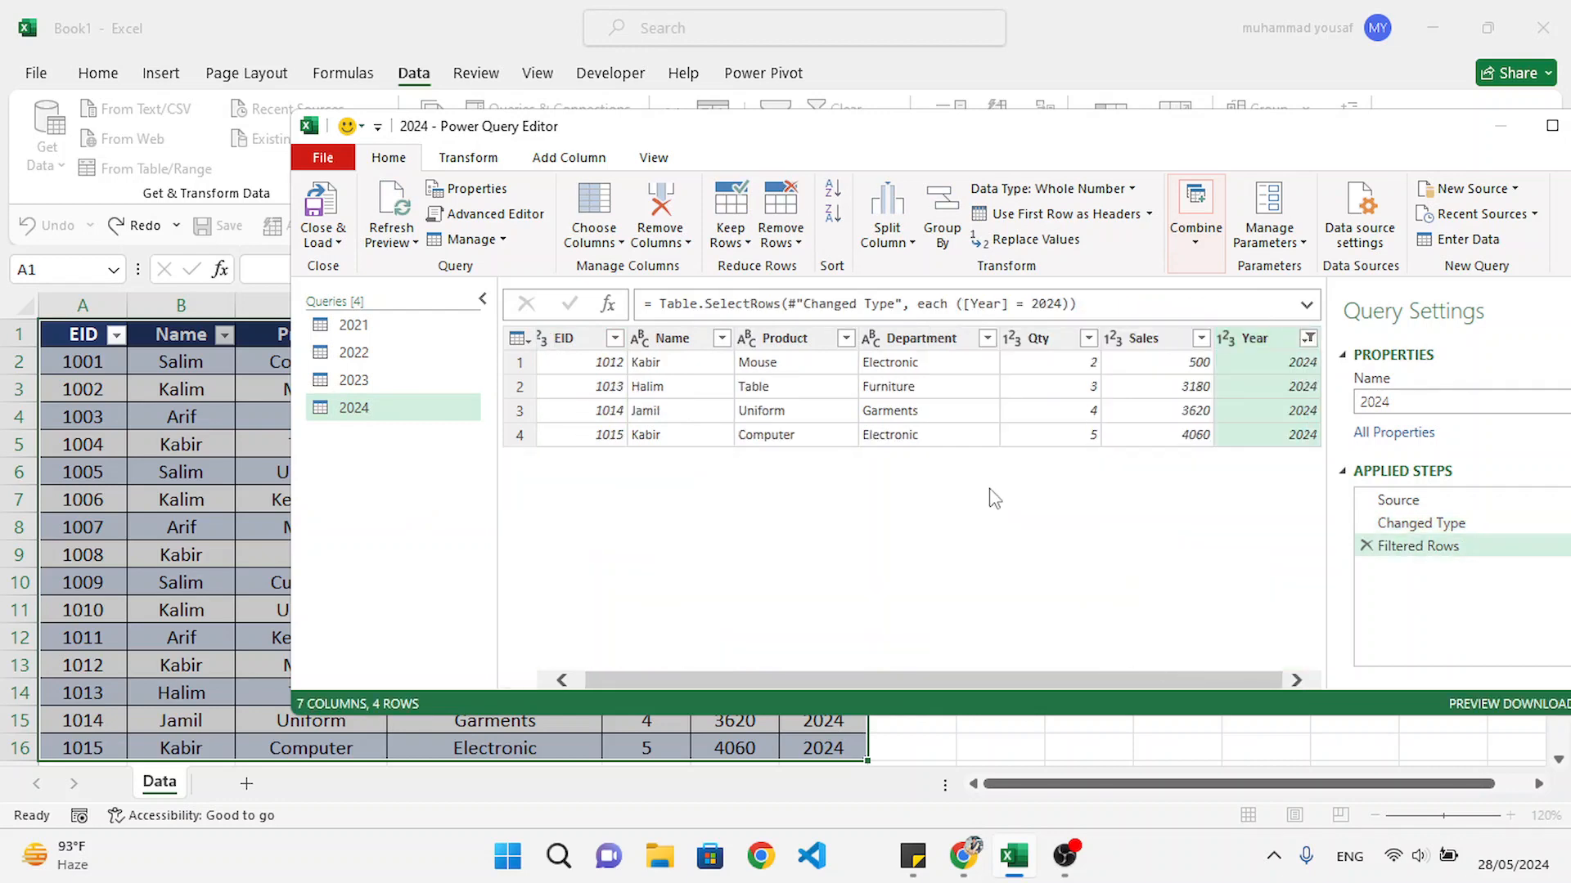
Step: Close the Power Query Editor and keep the changes so the four year queries load into the workbook
{"action": "left_click_drag", "start_coordinate": [1382, 137], "coordinate": [1224, 140]}
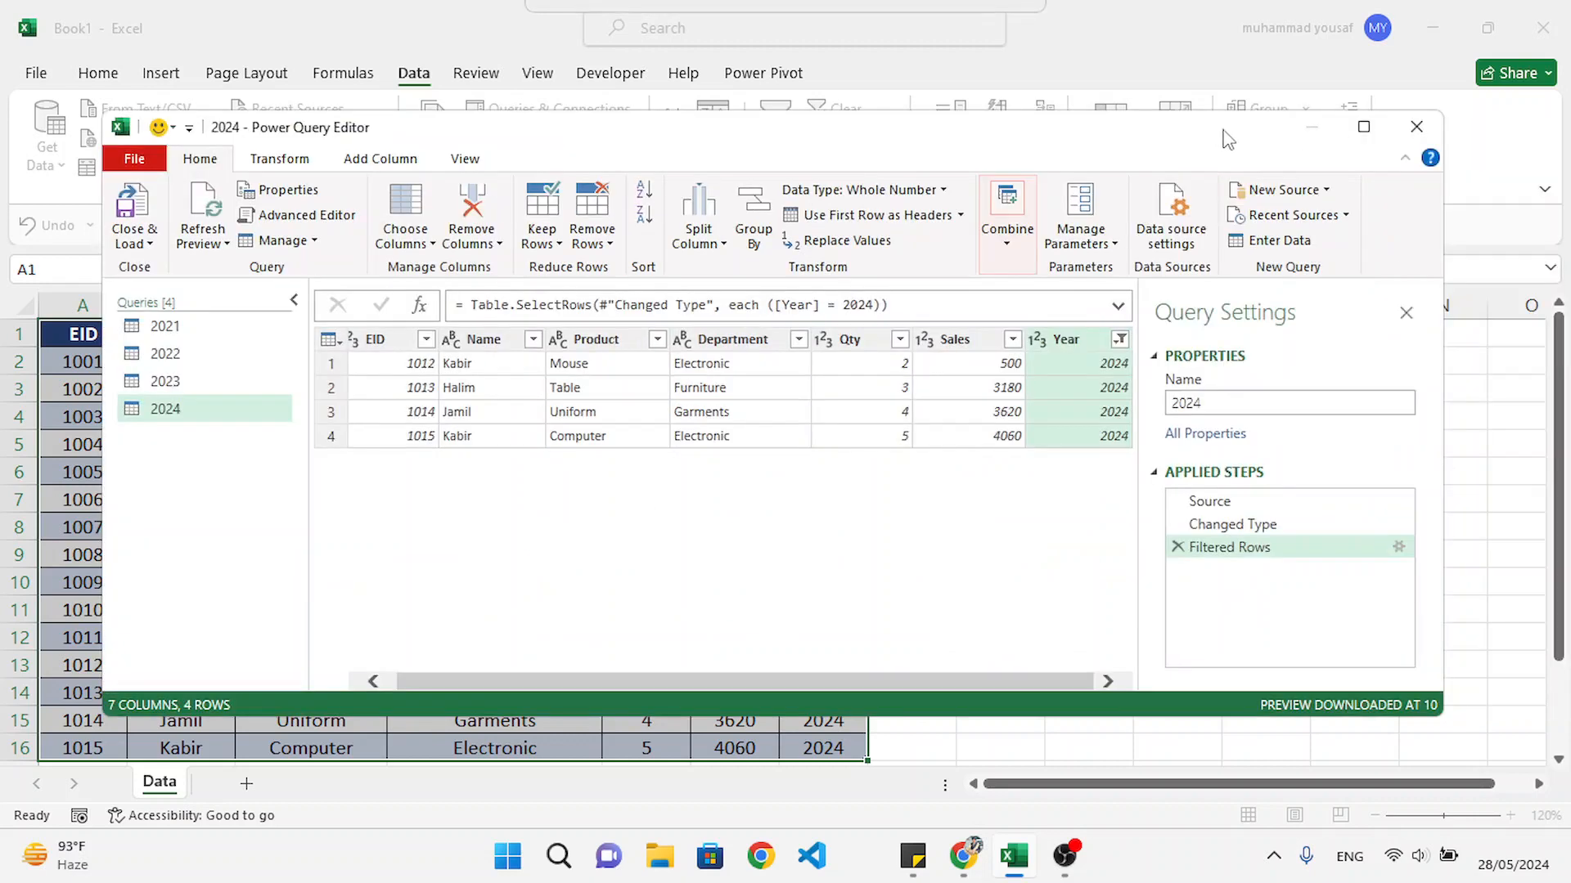
{"action": "left_click", "coordinate": [1416, 126]}
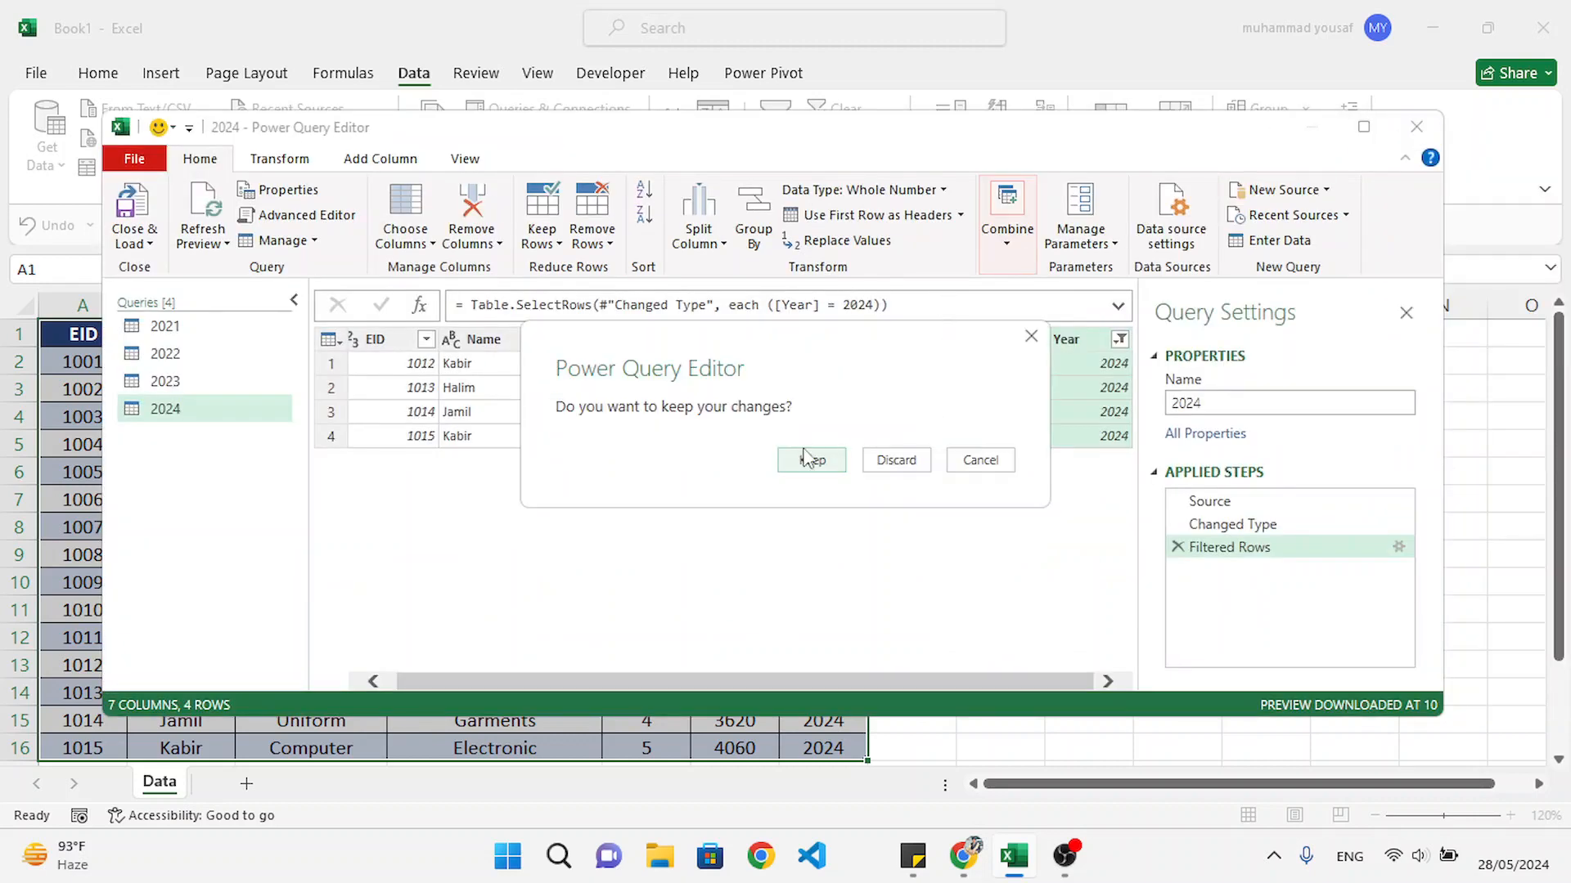
{"action": "left_click", "coordinate": [810, 459]}
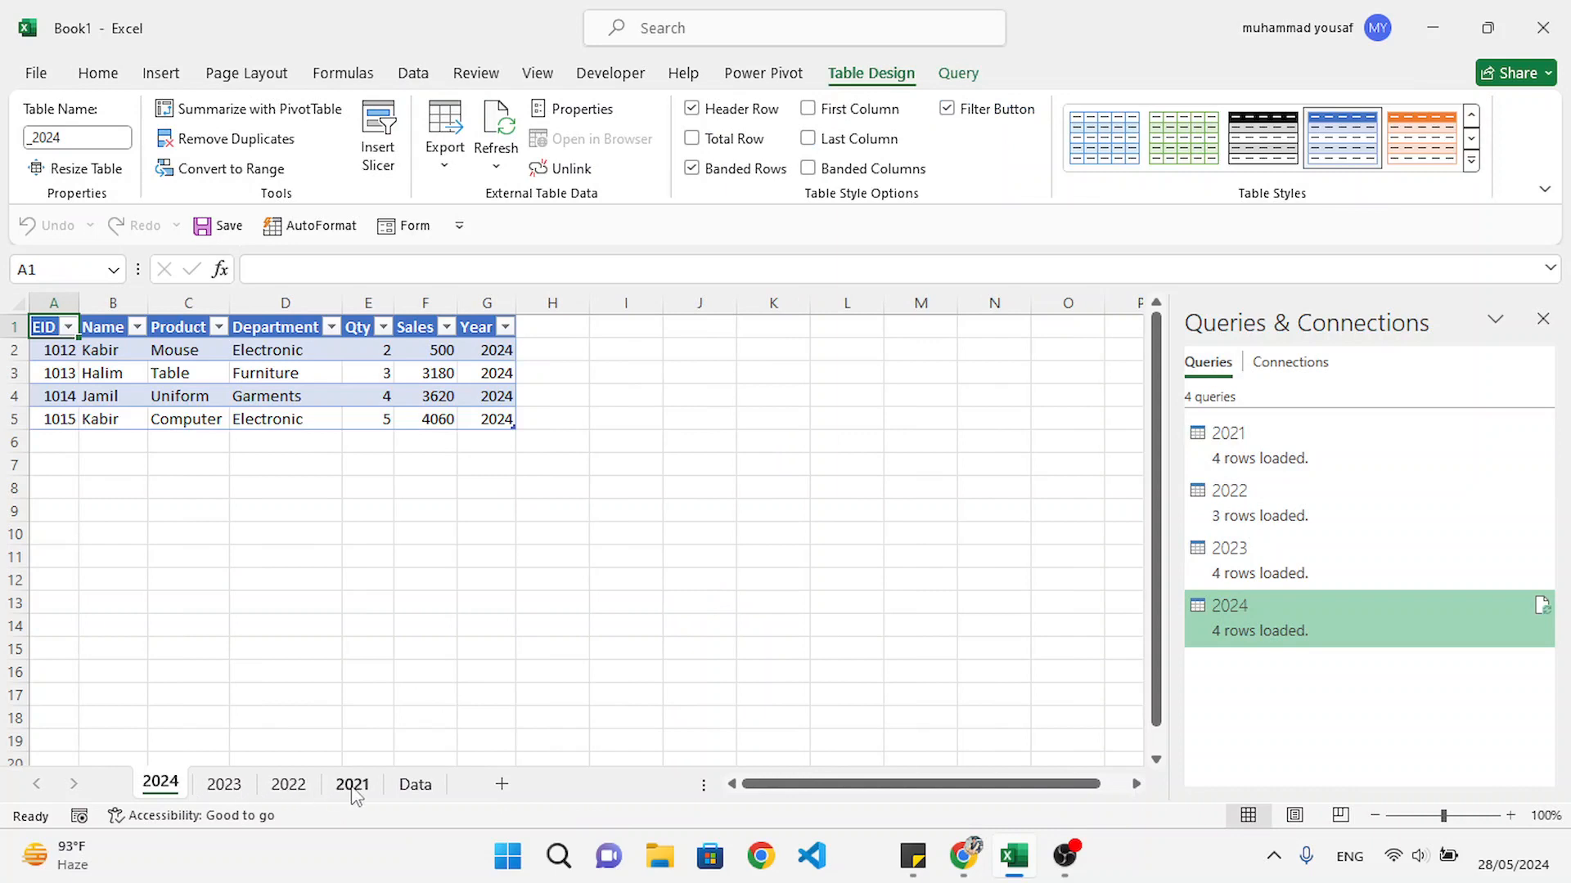
Step: Look through the Data, 2021, 2022, 2023 and 2024 sheets to check the rows loaded for each year
{"action": "left_click", "coordinate": [409, 785]}
{"action": "left_click", "coordinate": [350, 784]}
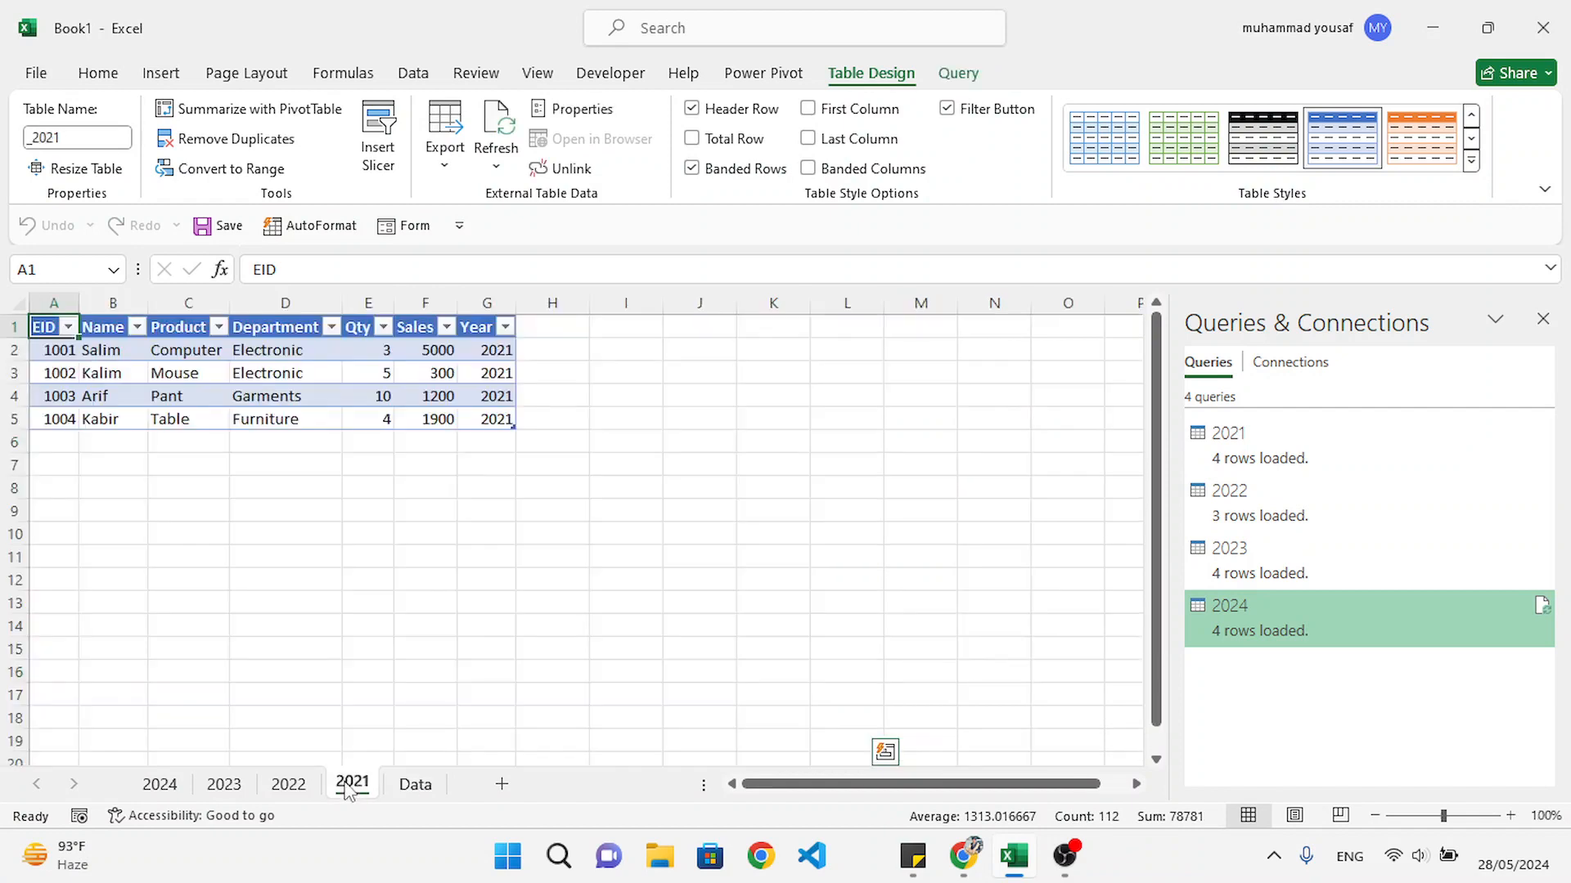
{"action": "left_click", "coordinate": [288, 783]}
{"action": "left_click", "coordinate": [223, 784]}
{"action": "left_click", "coordinate": [160, 784]}
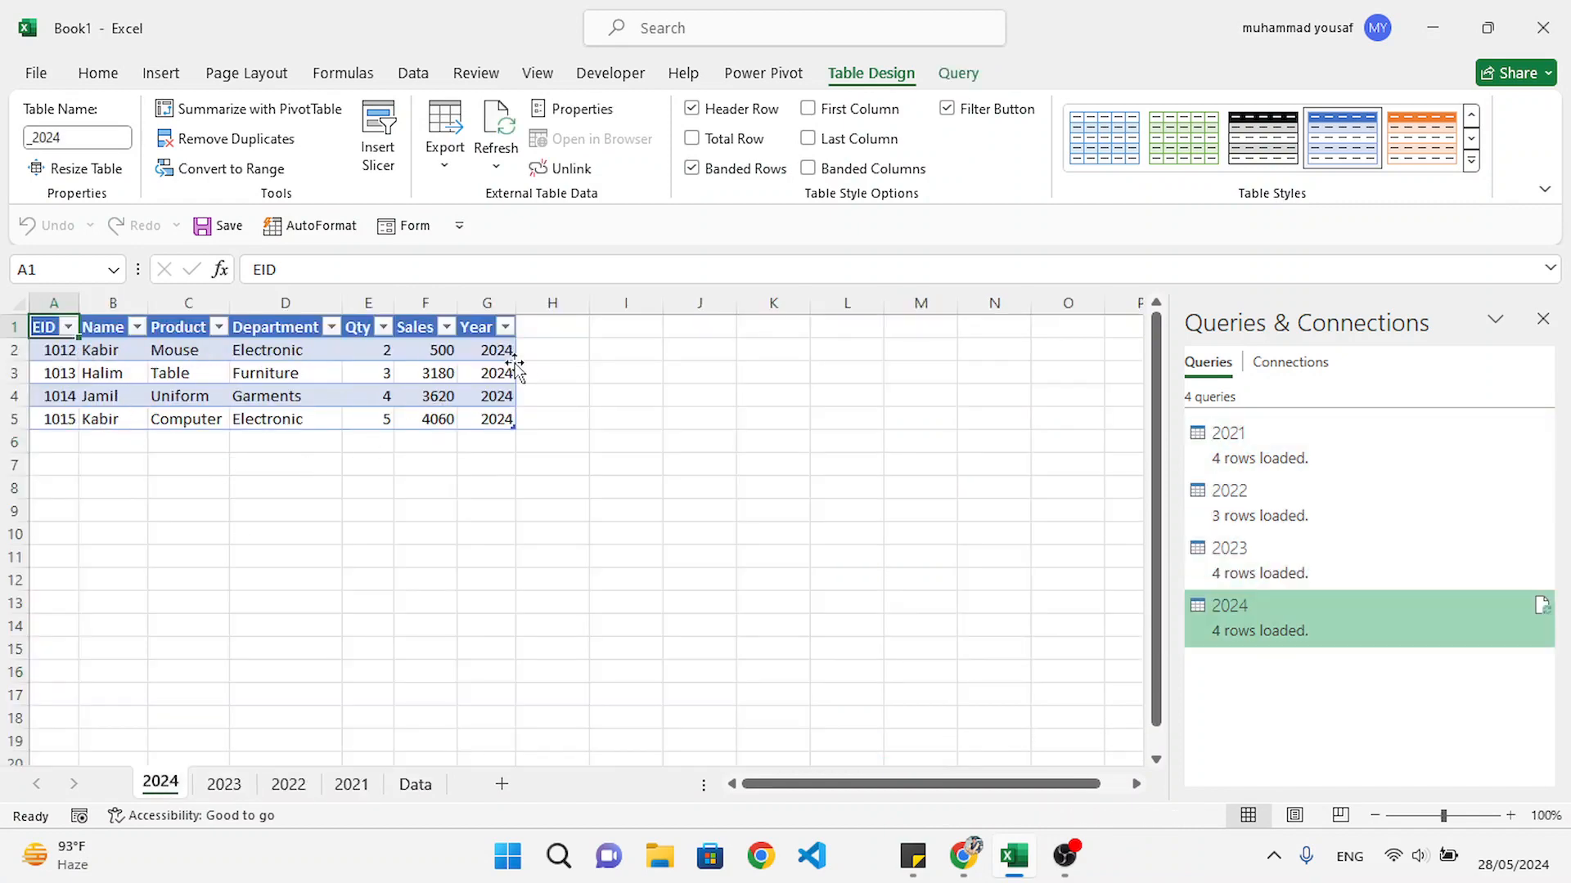
{"action": "left_click", "coordinate": [224, 784]}
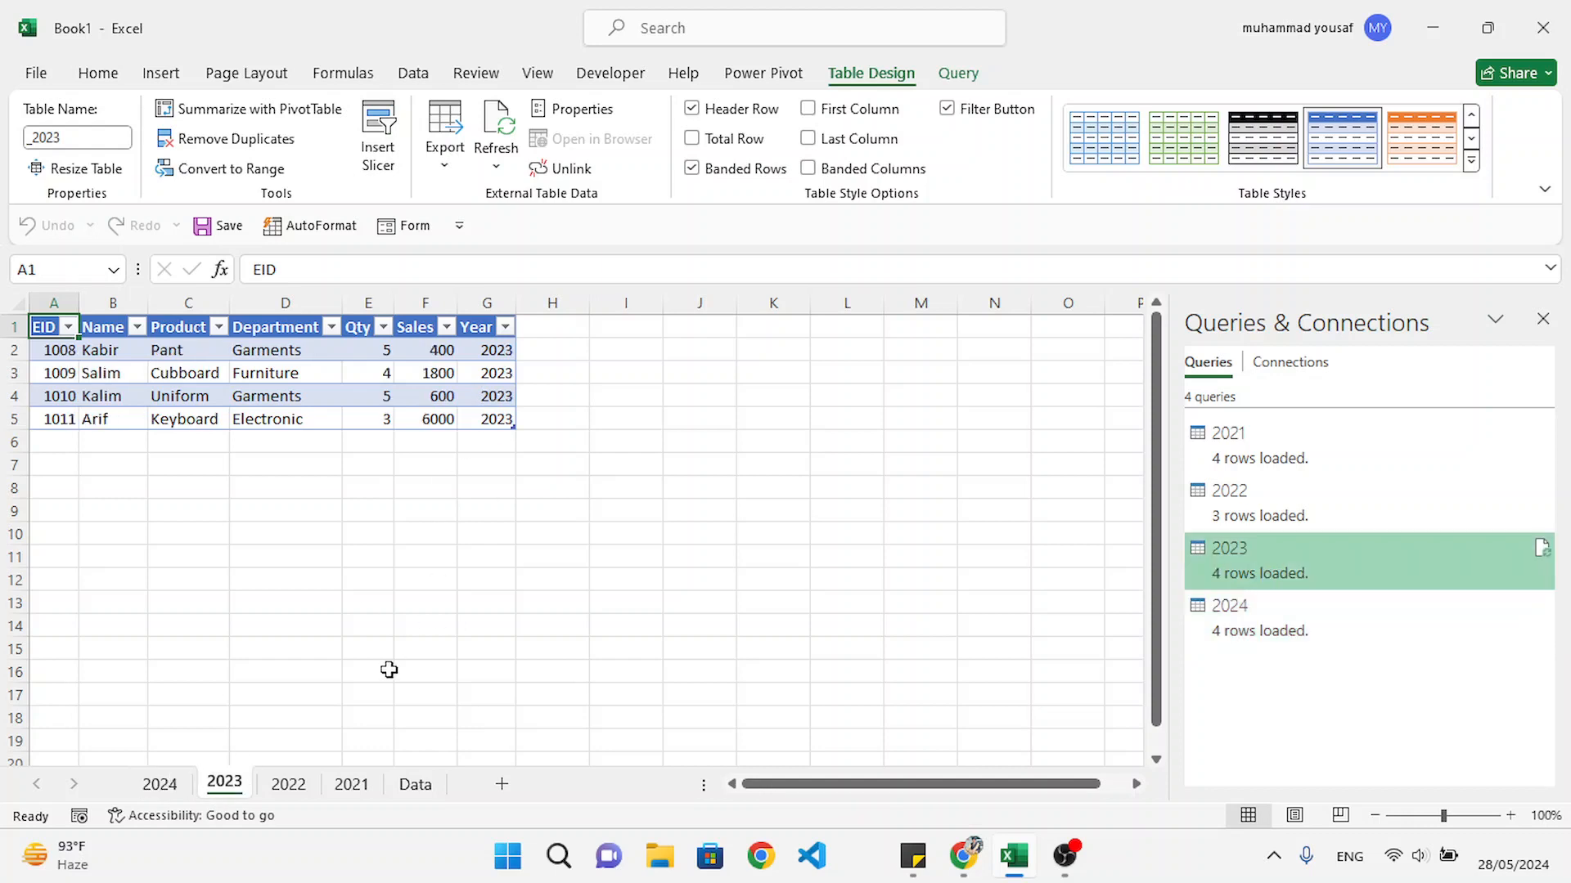
{"action": "left_click", "coordinate": [301, 785]}
{"action": "left_click", "coordinate": [353, 784]}
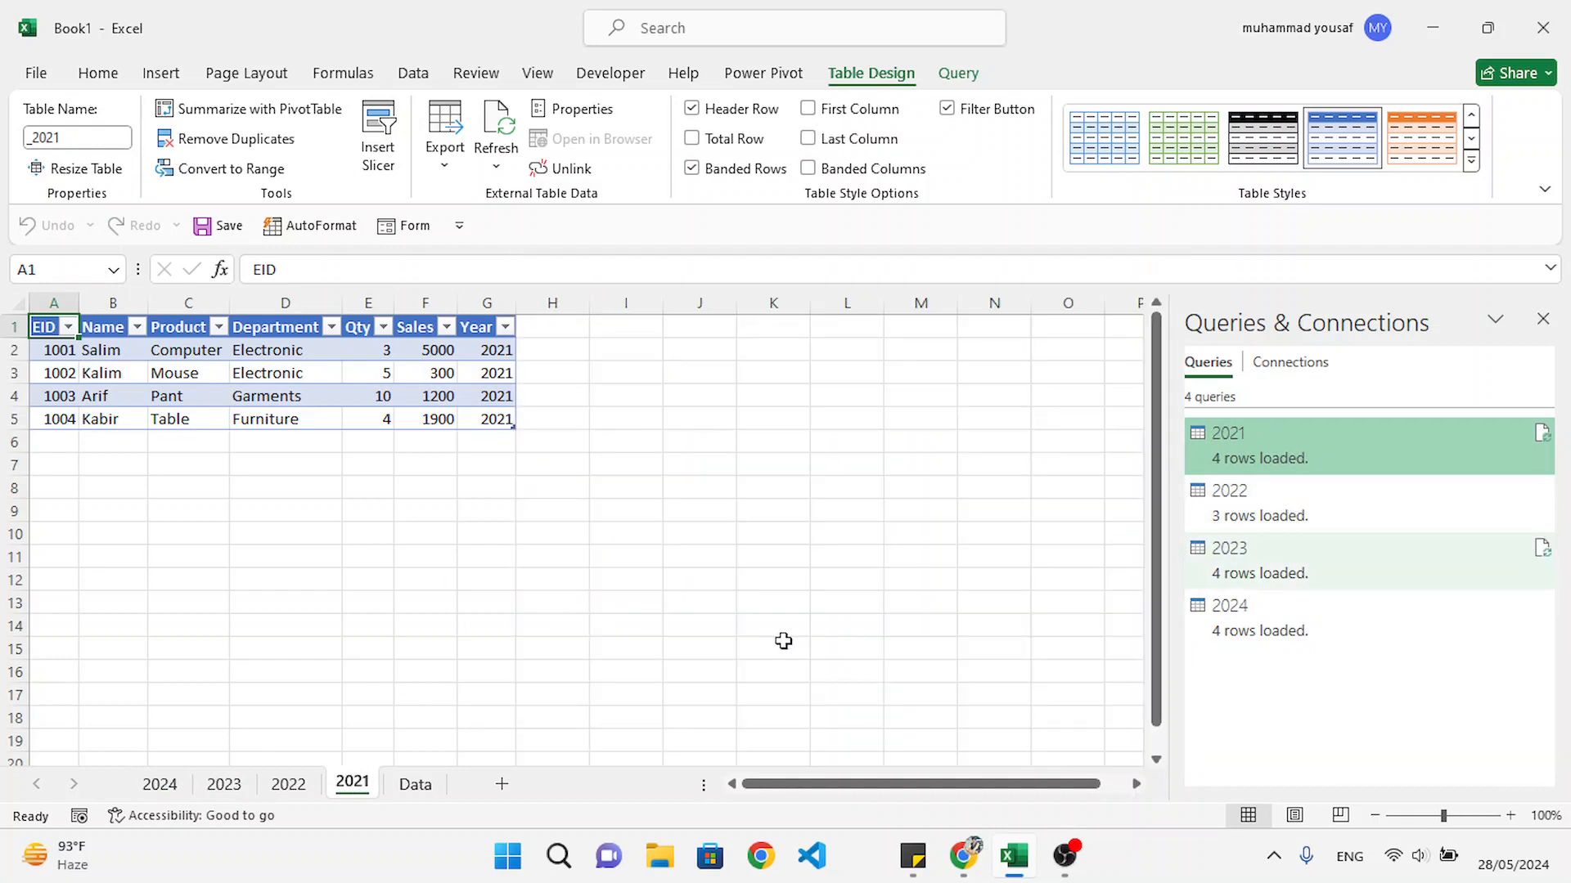
{"action": "left_click_drag", "start_coordinate": [1172, 586], "coordinate": [1209, 586]}
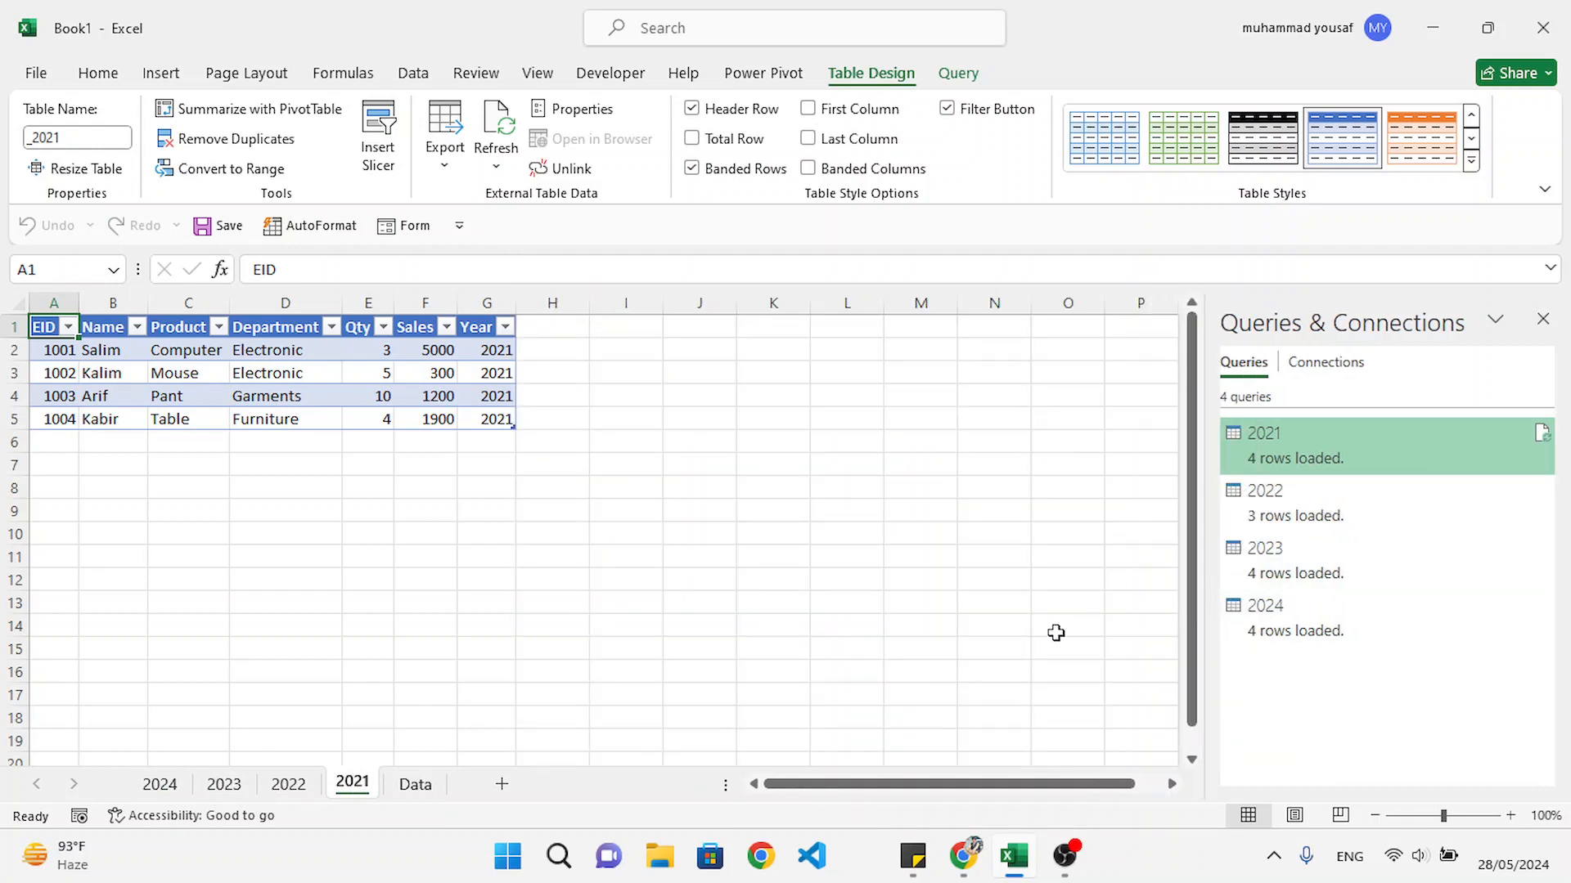
Step: Start a new record directly below the table on the Data sheet by entering the employee ID and name
{"action": "left_click", "coordinate": [418, 783]}
{"action": "scroll", "coordinate": [577, 493], "scroll_direction": "down", "scroll_amount": 2}
{"action": "left_click", "coordinate": [101, 617]}
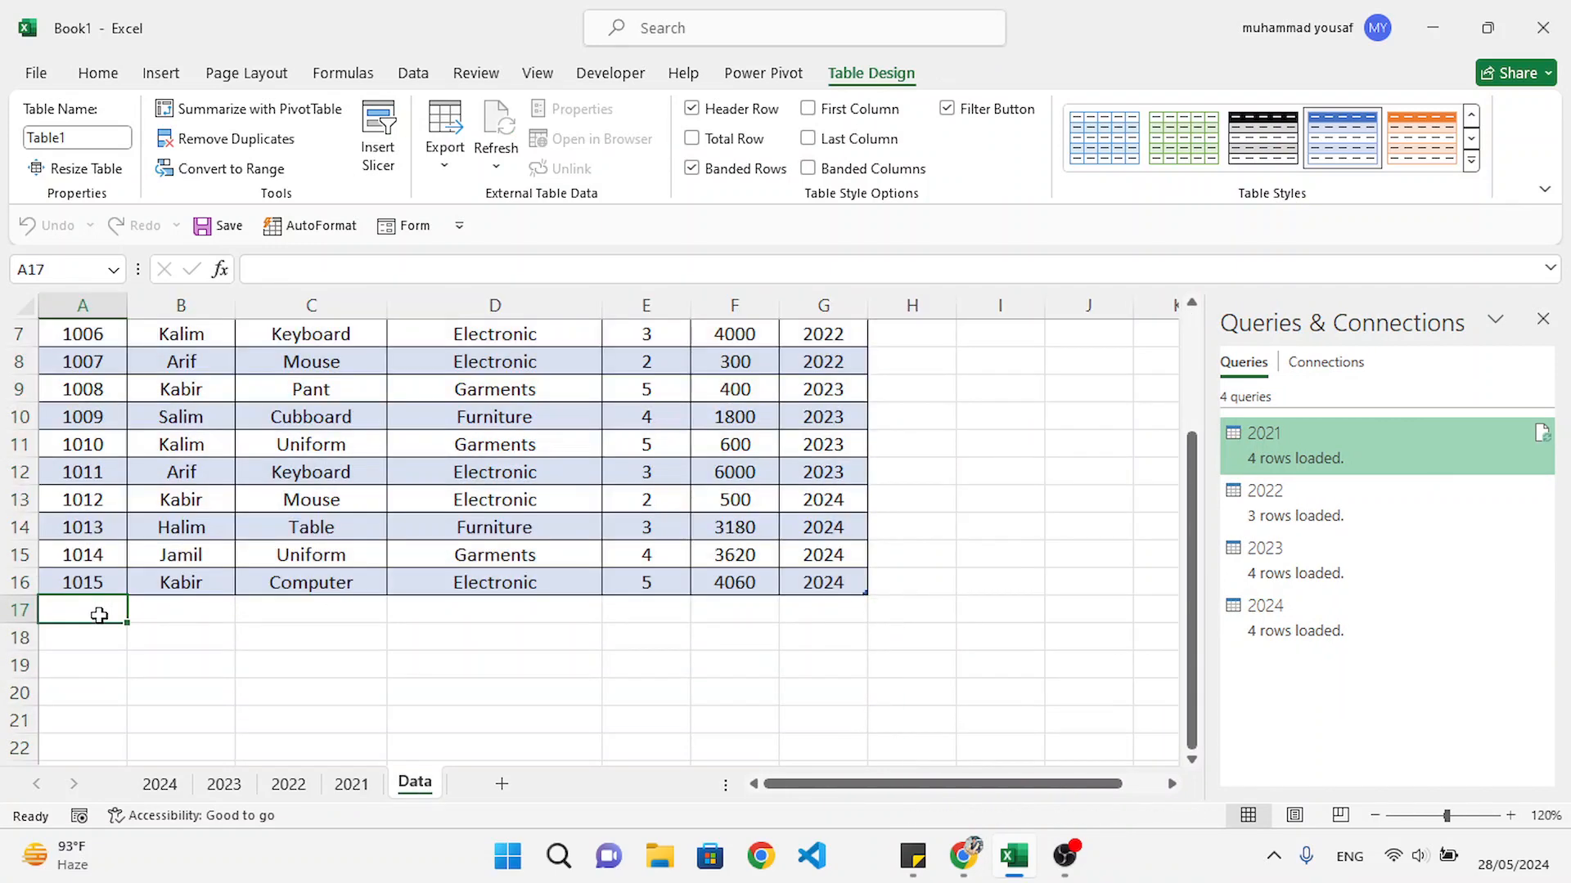
{"action": "double_click", "coordinate": [102, 620]}
{"action": "type", "text": "10000"}
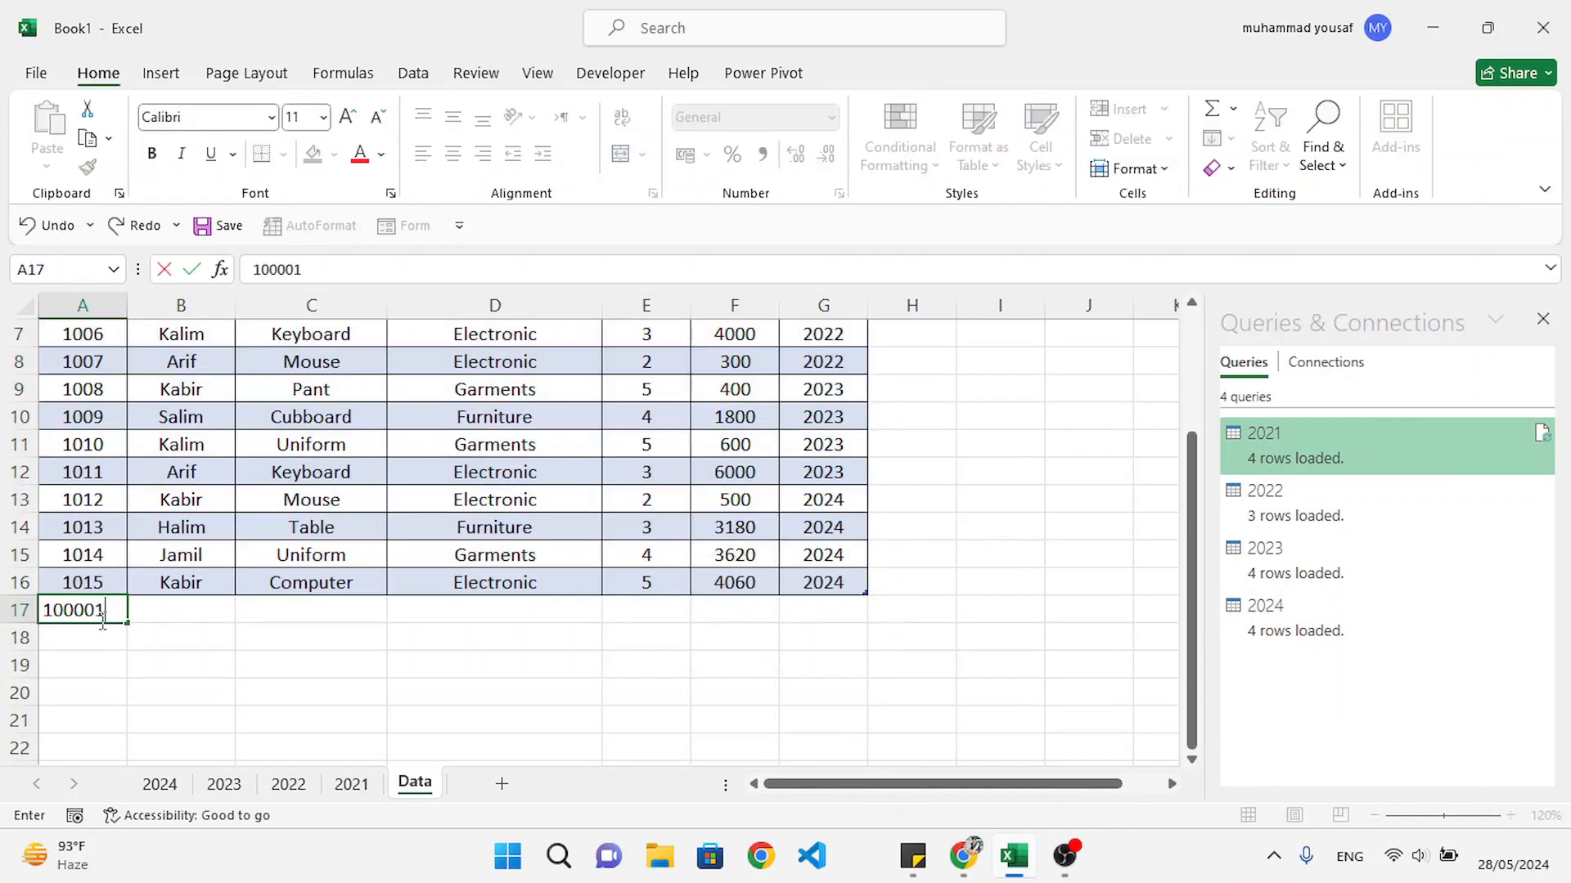
{"action": "left_click", "coordinate": [176, 605]}
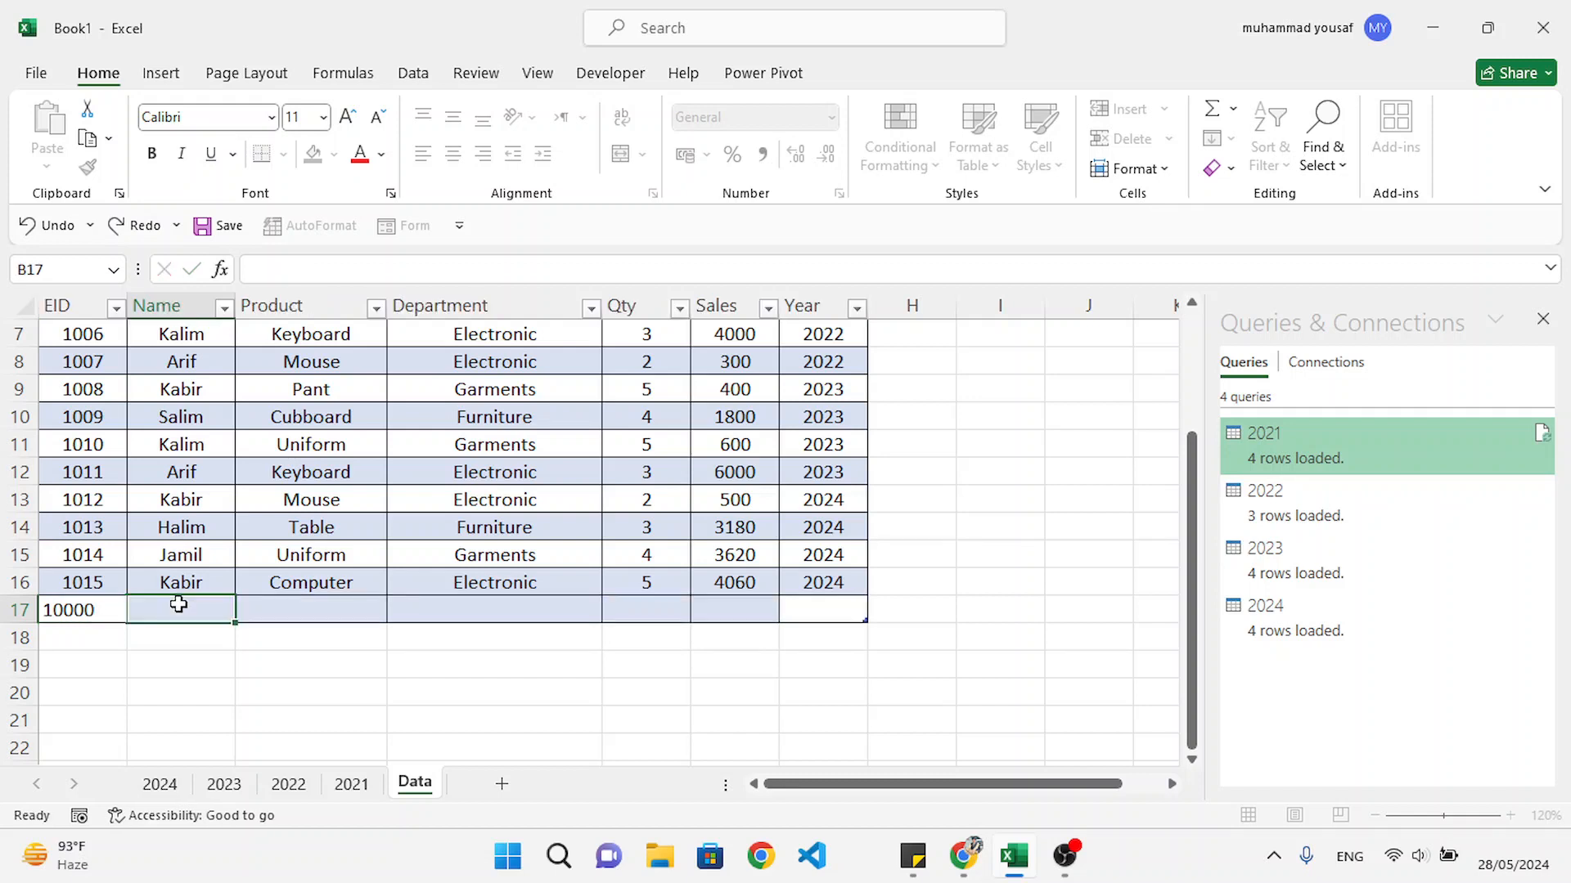
{"action": "type", "text": "Yousaf"}
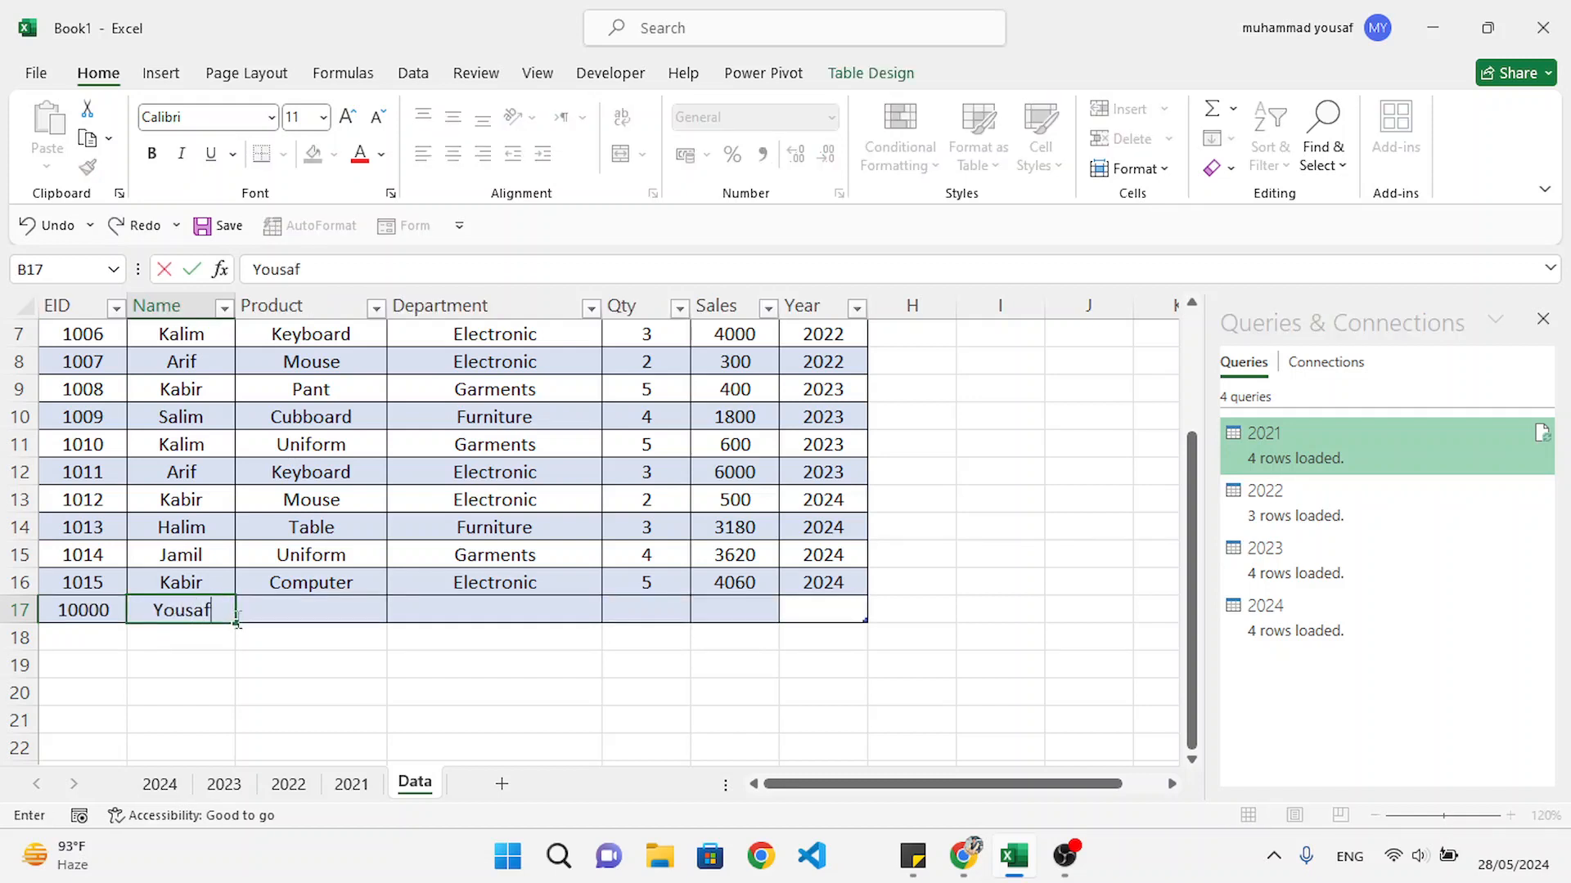
Step: Enter PC as the product and Electronic as the department in row 17 of the Data sheet
{"action": "left_click", "coordinate": [319, 604]}
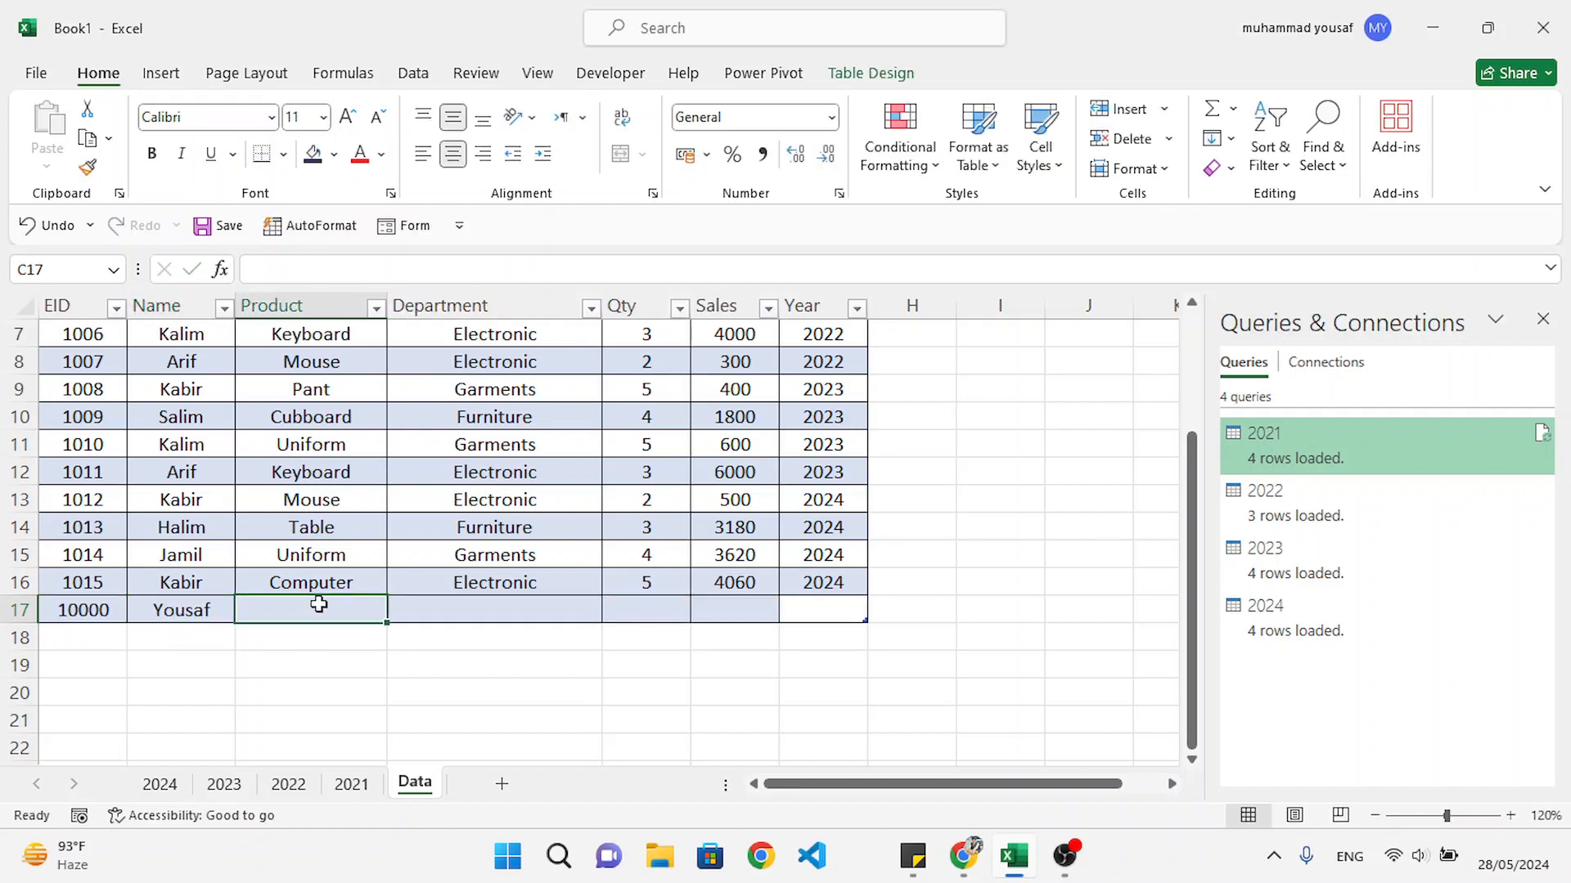
{"action": "type", "text": "PC"}
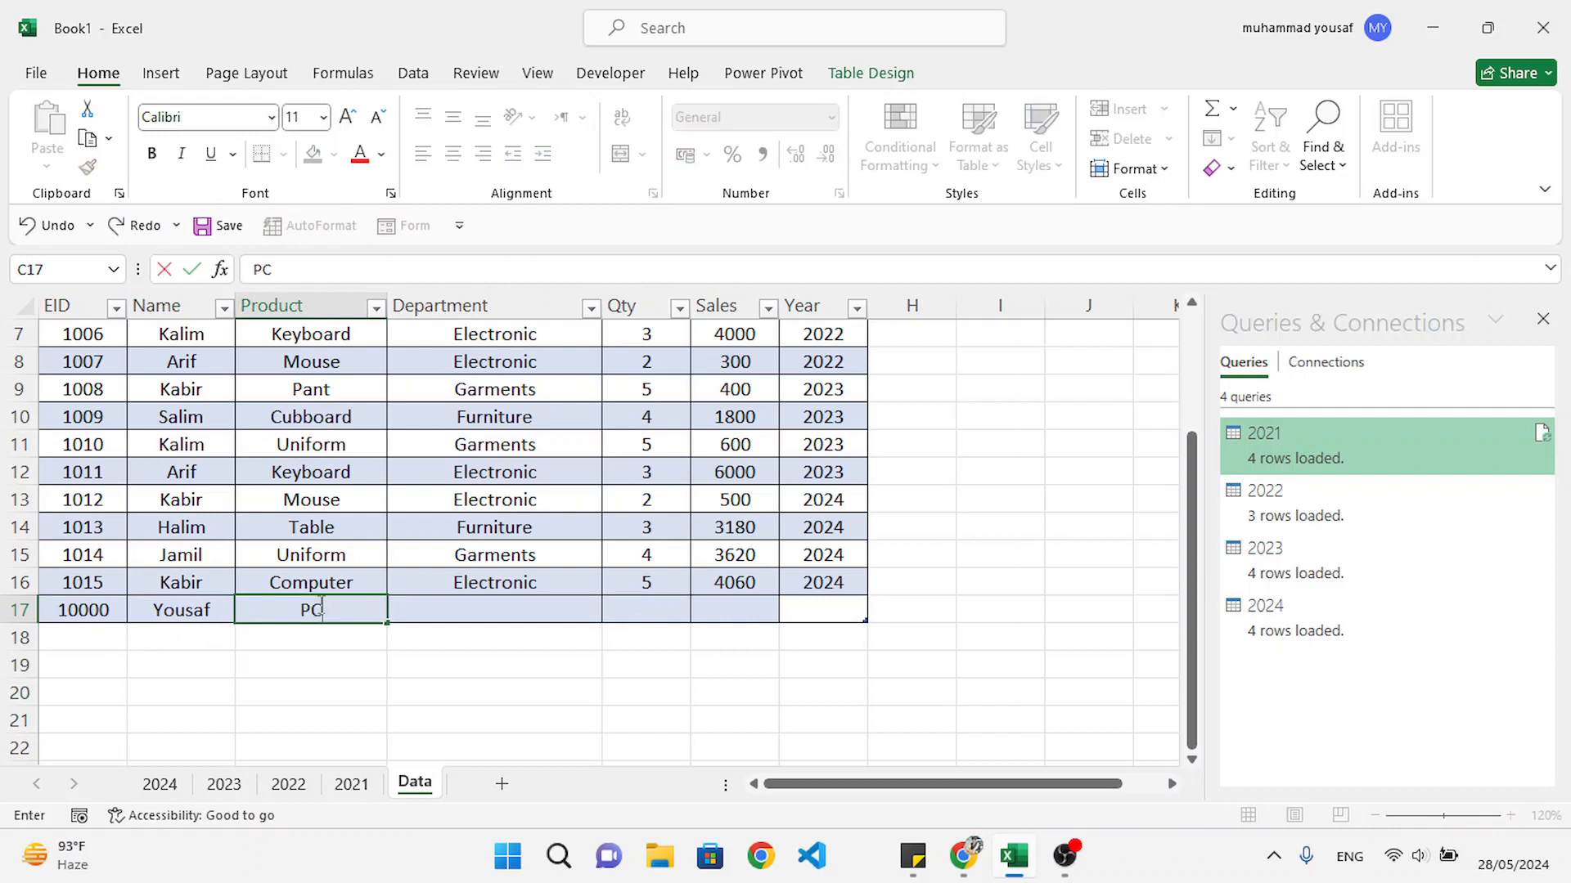
{"action": "left_click", "coordinate": [436, 603]}
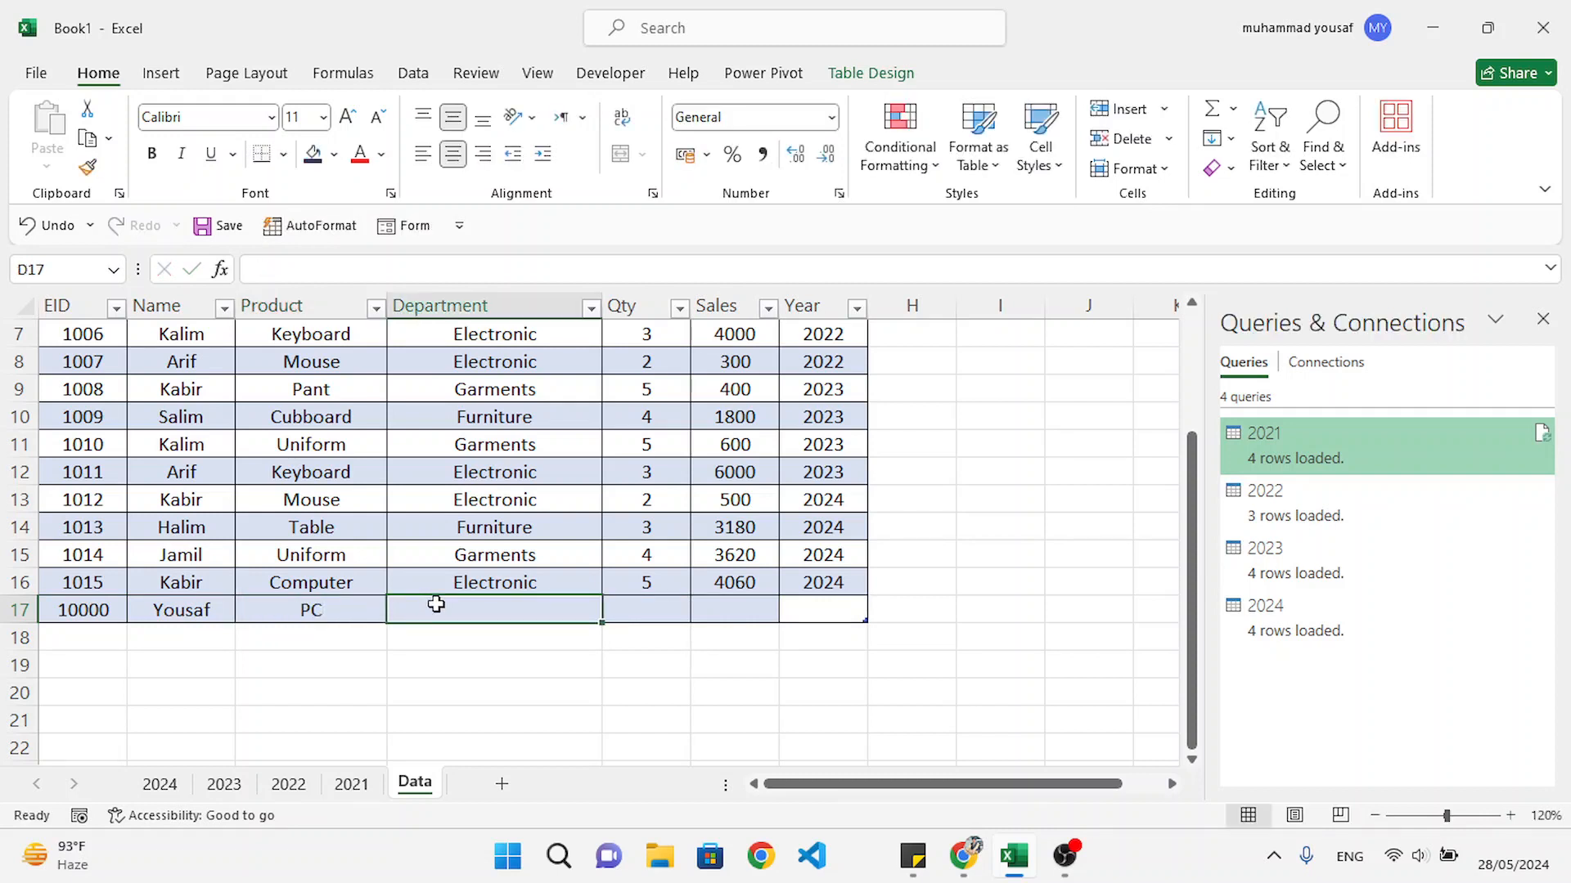
{"action": "type", "text": "Electronic"}
{"action": "key", "text": "Return"}
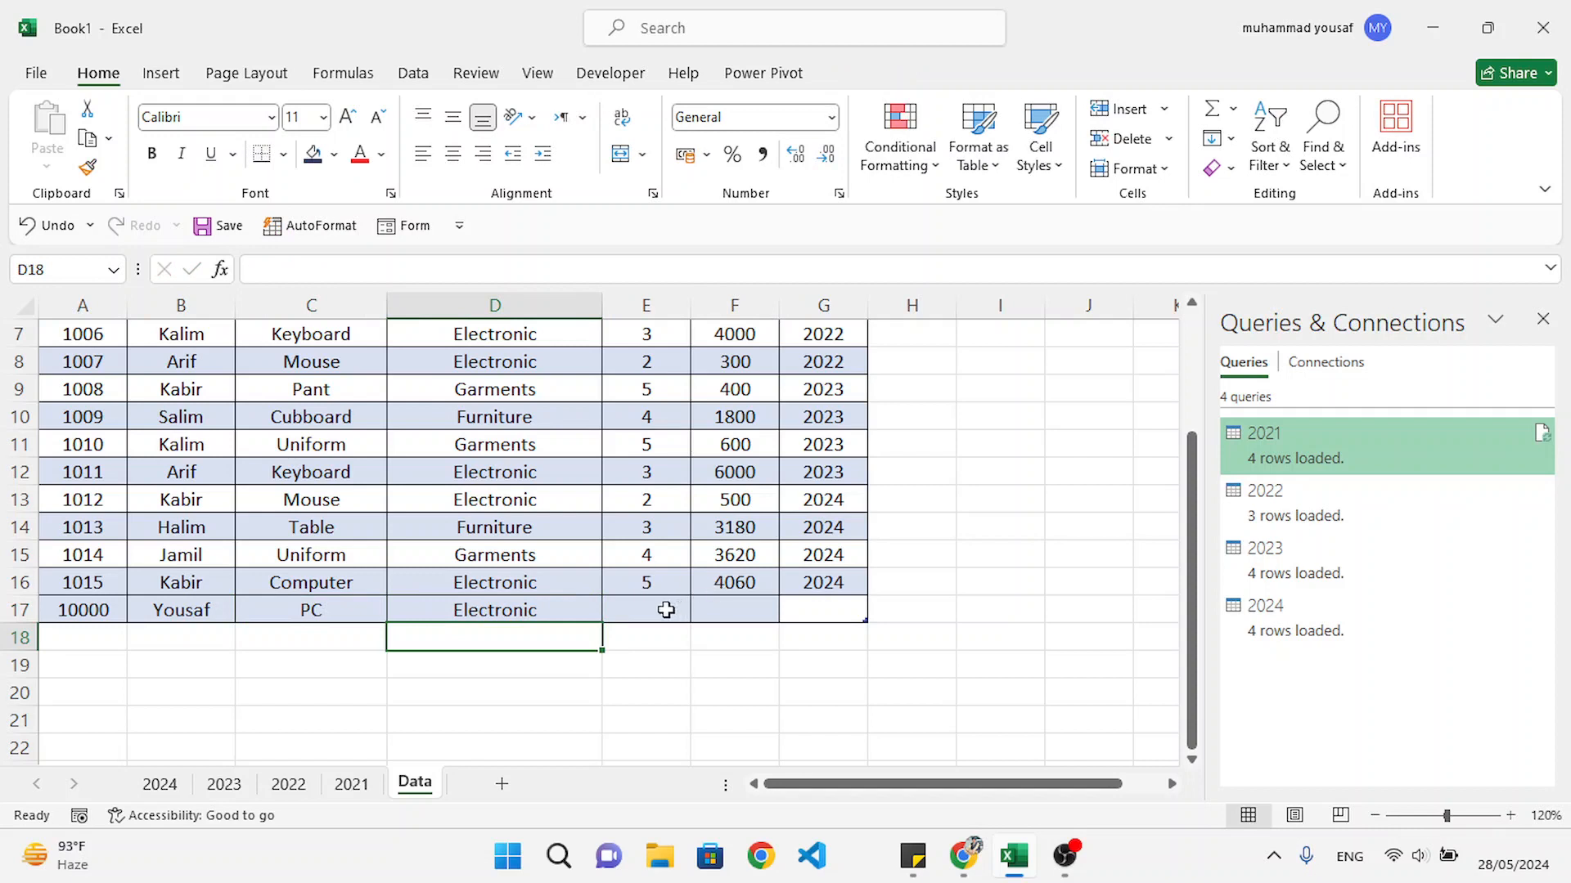
Step: Complete row 17 of the Data sheet with Qty 34, Sales 4400 and Year 2024
{"action": "left_click", "coordinate": [665, 611]}
{"action": "type", "text": "34"}
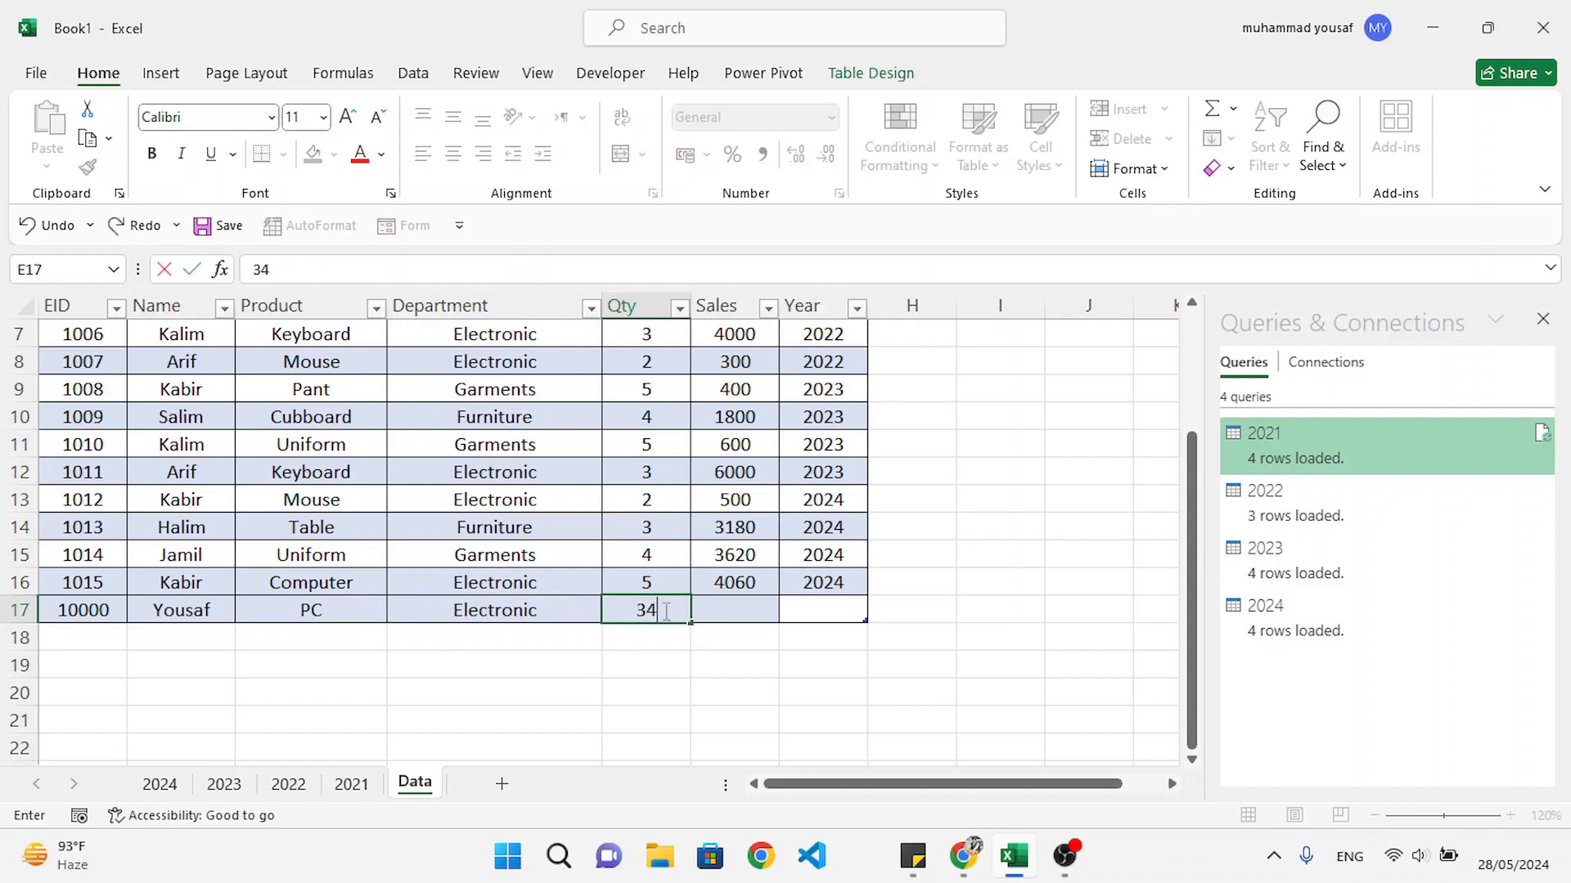
{"action": "left_click", "coordinate": [732, 612]}
{"action": "type", "text": "4400"}
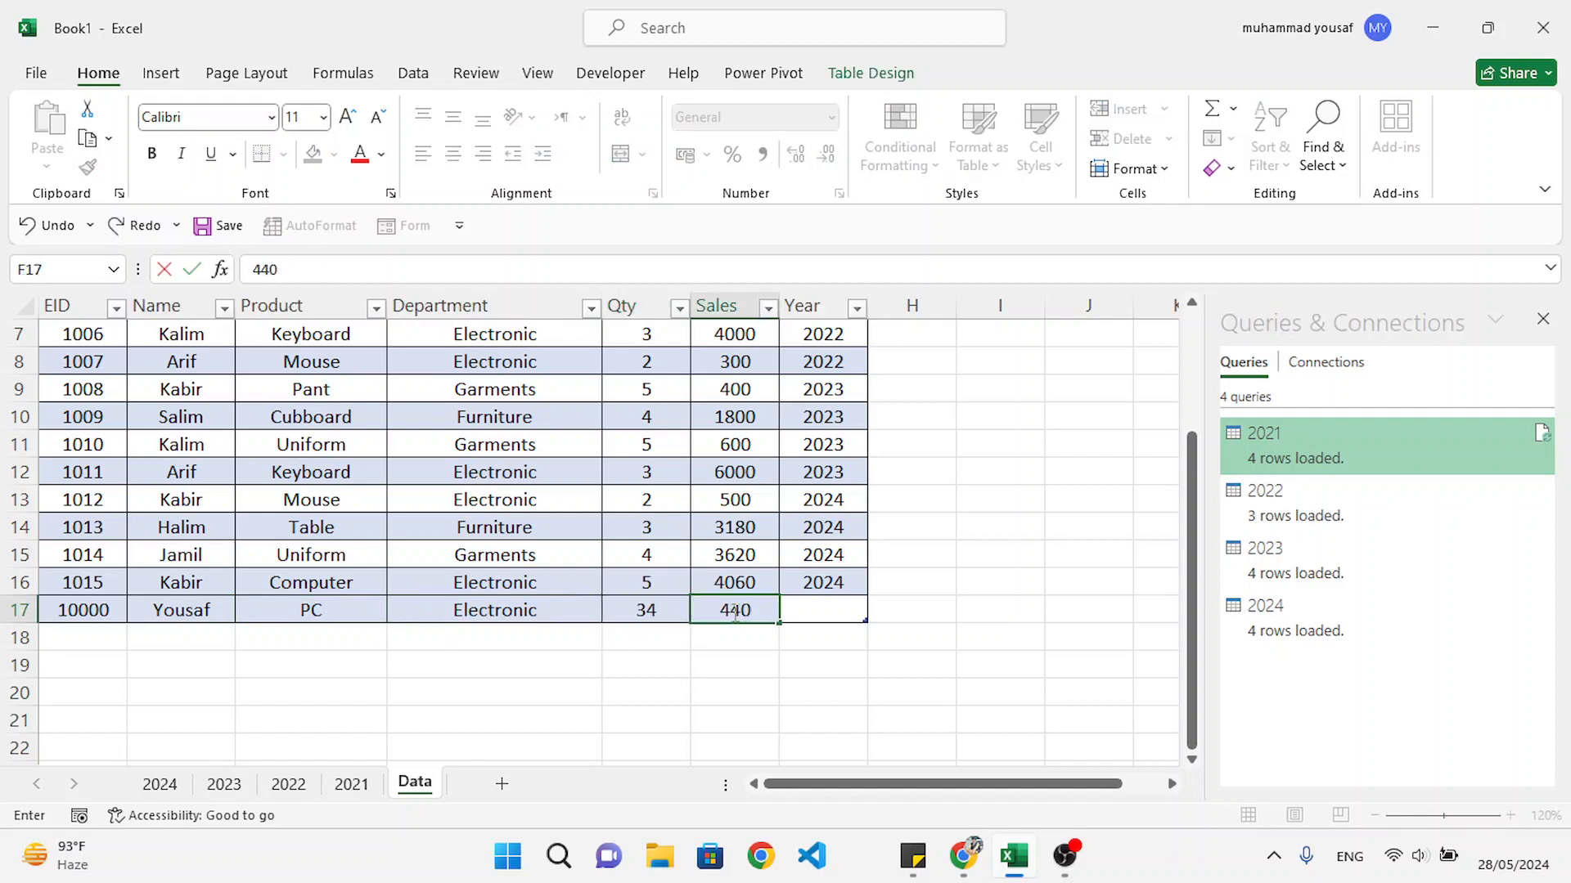
{"action": "left_click", "coordinate": [817, 614]}
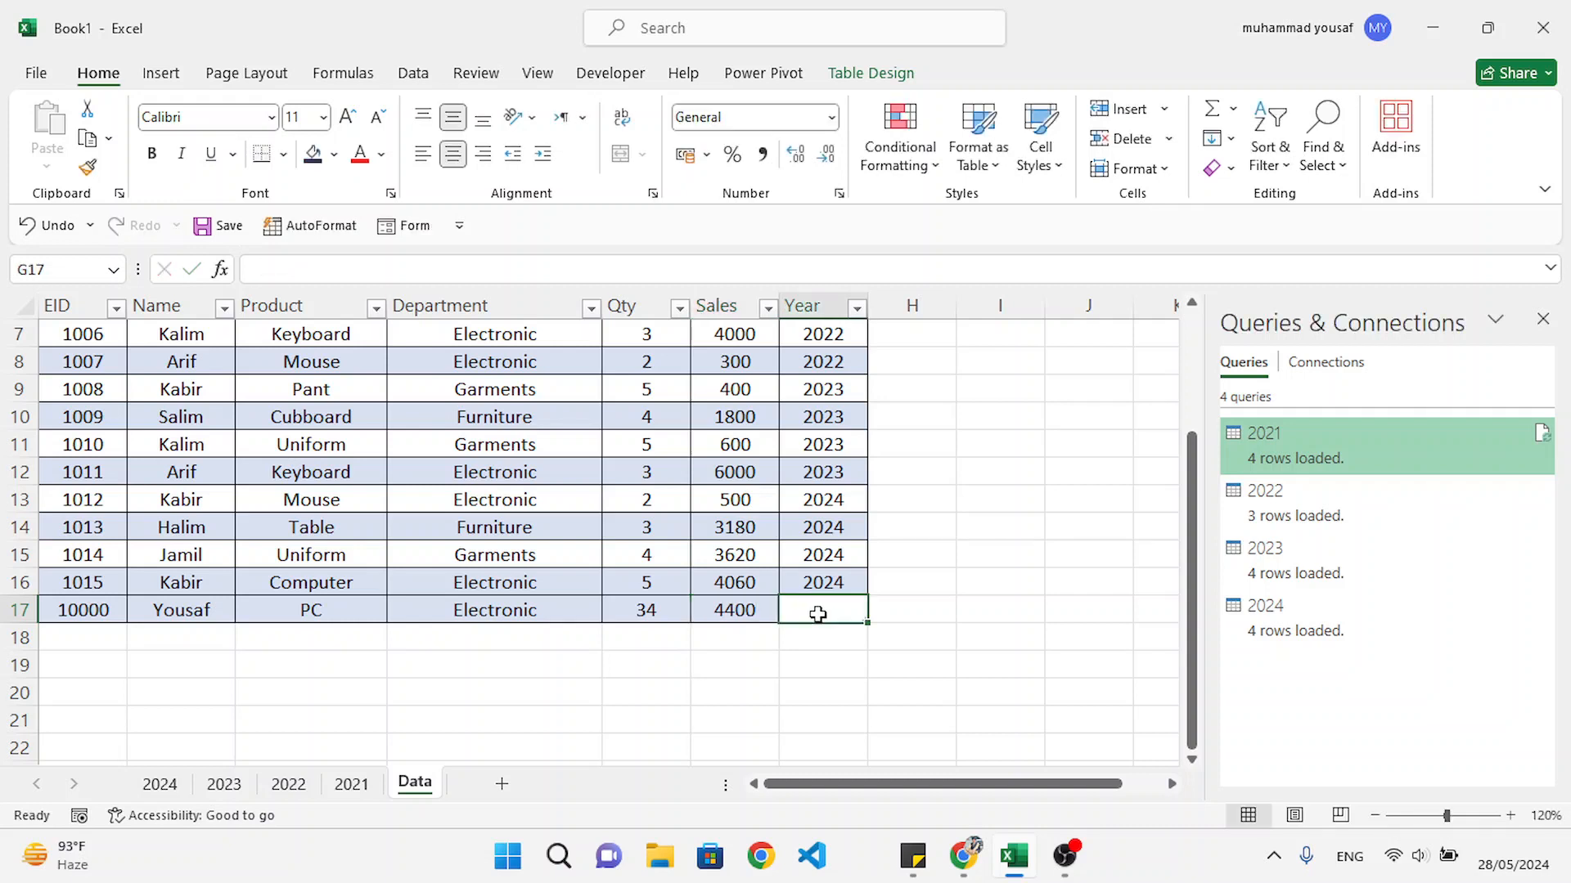
{"action": "type", "text": "2024"}
{"action": "key", "text": "Return"}
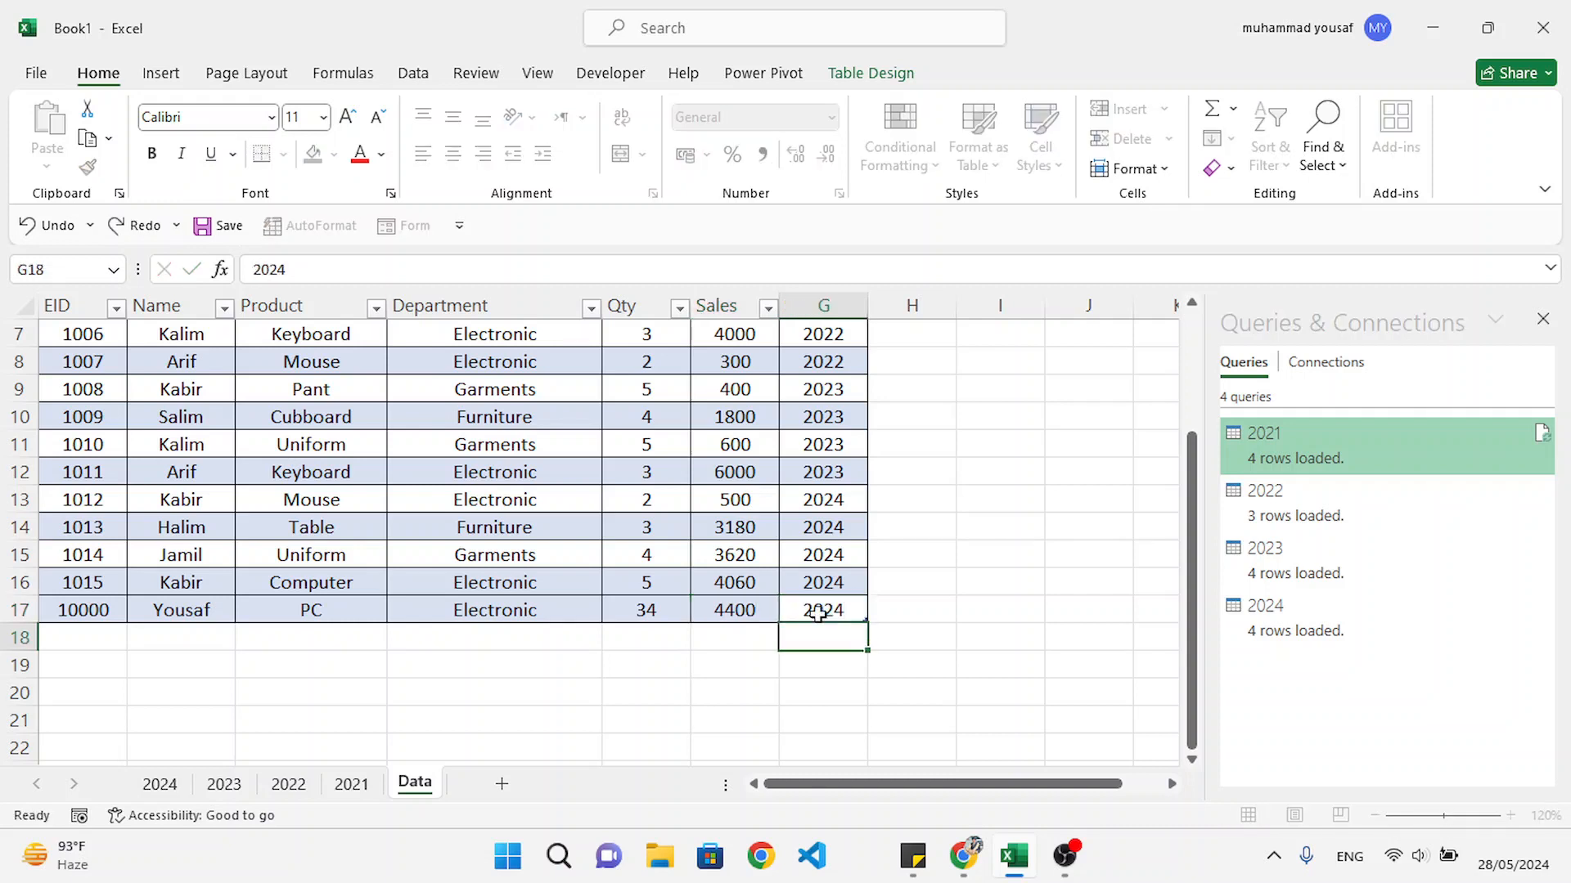
{"action": "left_click", "coordinate": [714, 611]}
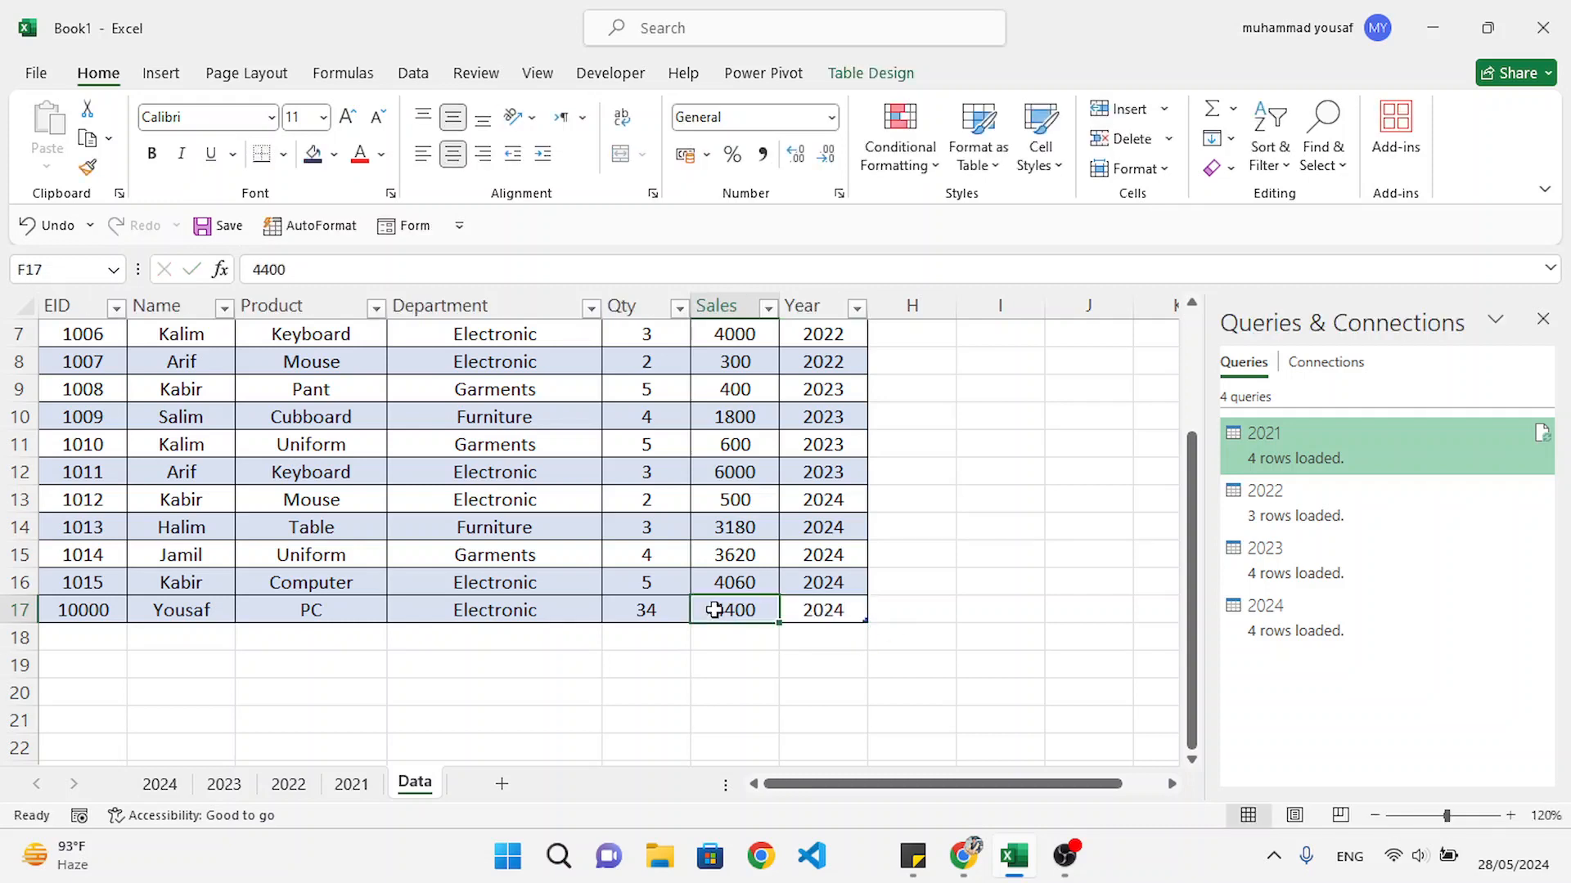
{"action": "scroll", "coordinate": [486, 589], "scroll_direction": "up", "scroll_amount": 2}
{"action": "scroll", "coordinate": [486, 589], "scroll_direction": "down", "scroll_amount": 1}
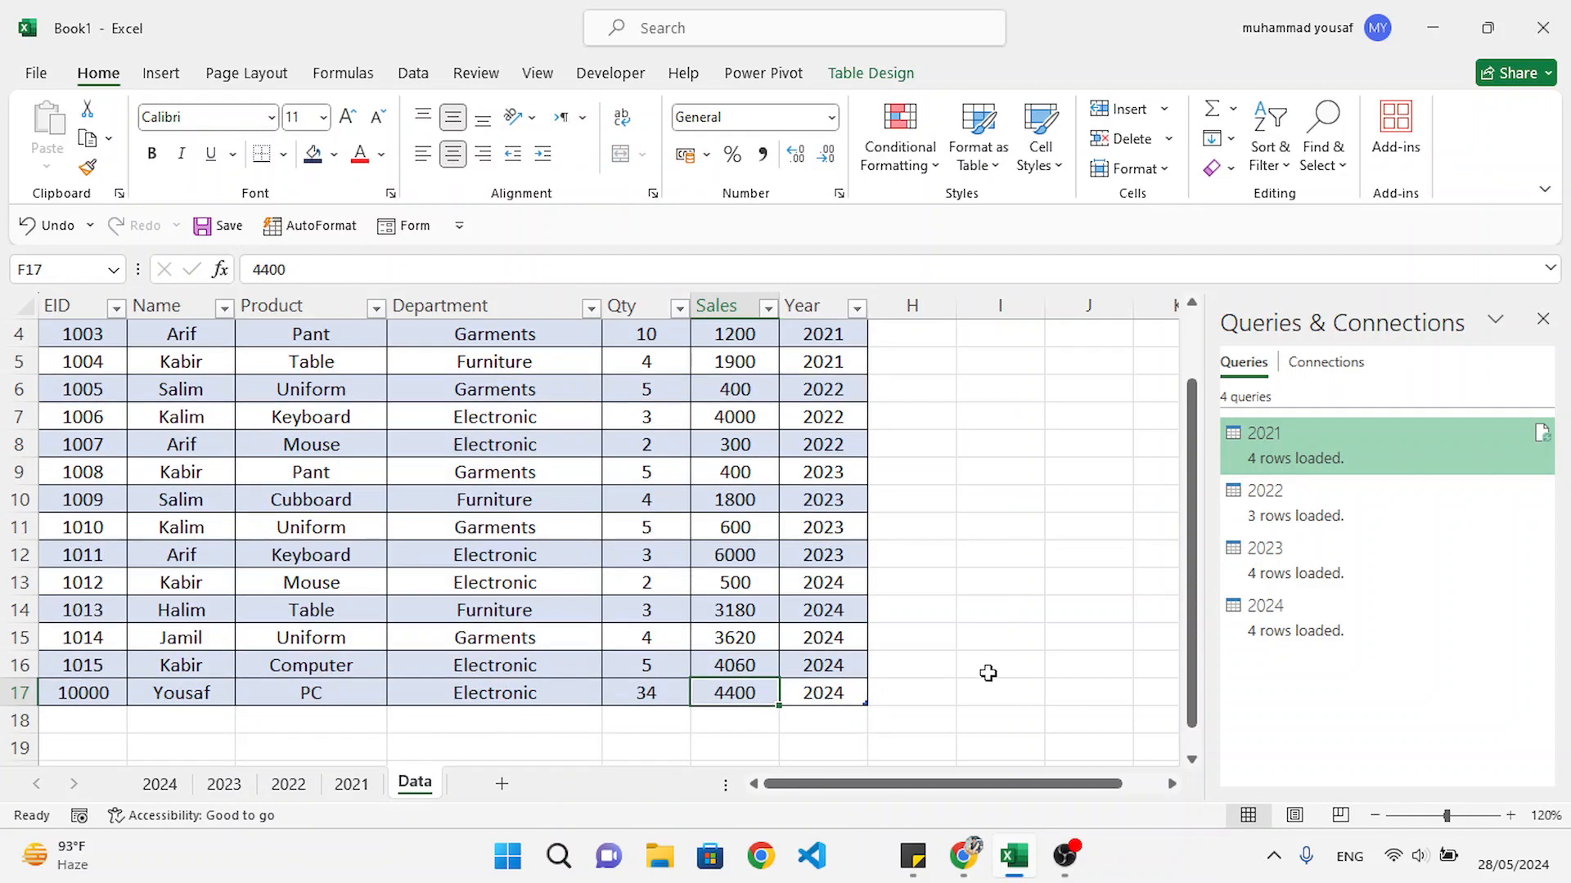
Step: Go to the 2024 query's table and refresh all queries in the workbook
{"action": "left_click", "coordinate": [1269, 613]}
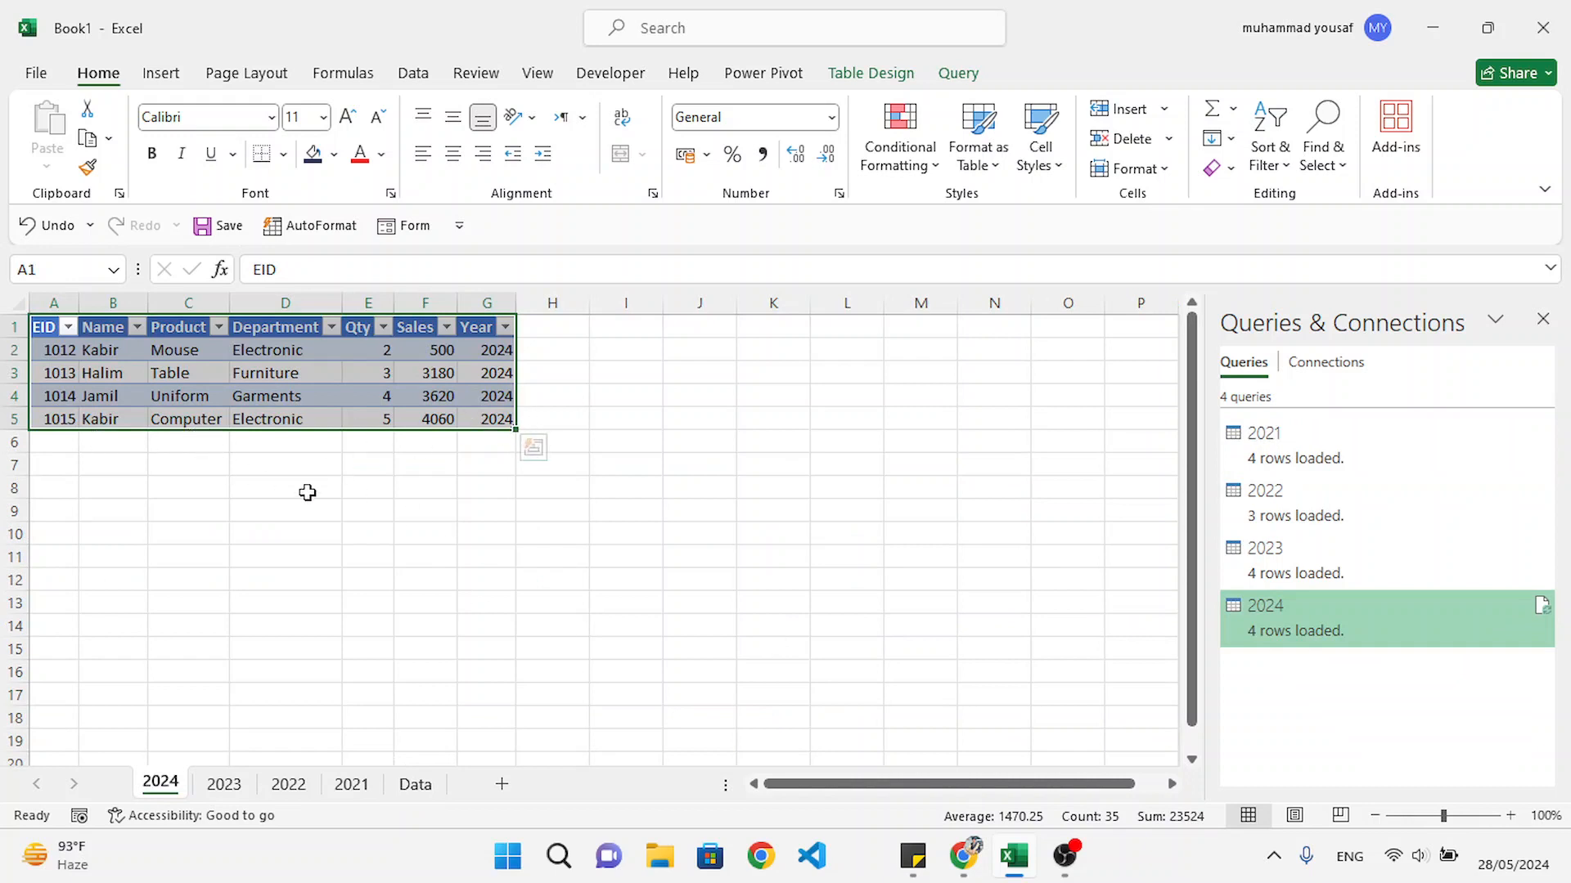
{"action": "left_click", "coordinate": [415, 74]}
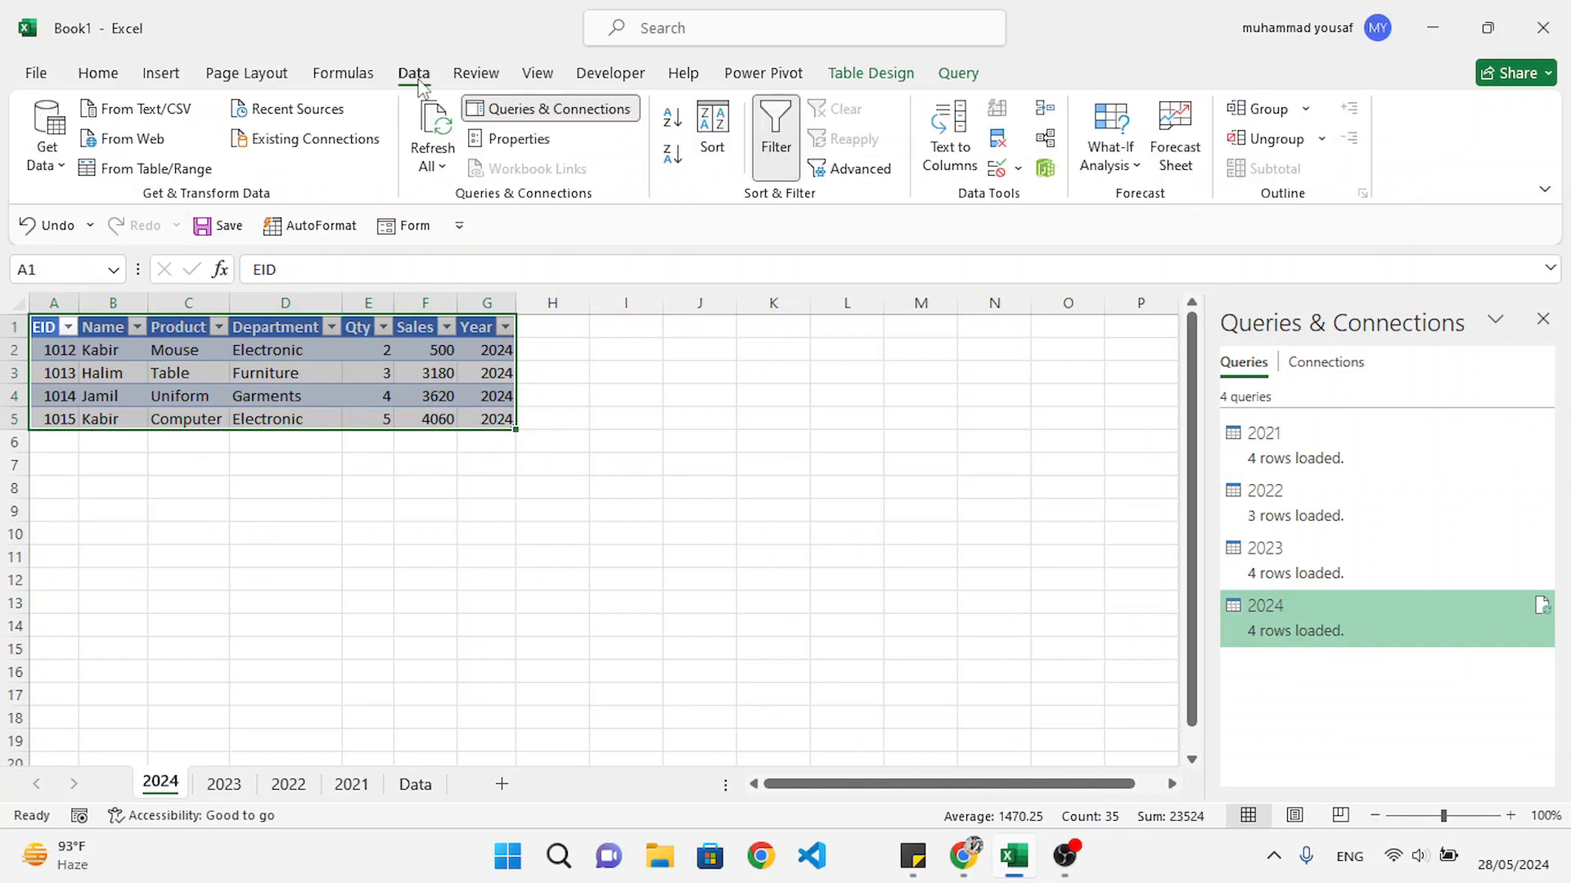
{"action": "left_click", "coordinate": [430, 169]}
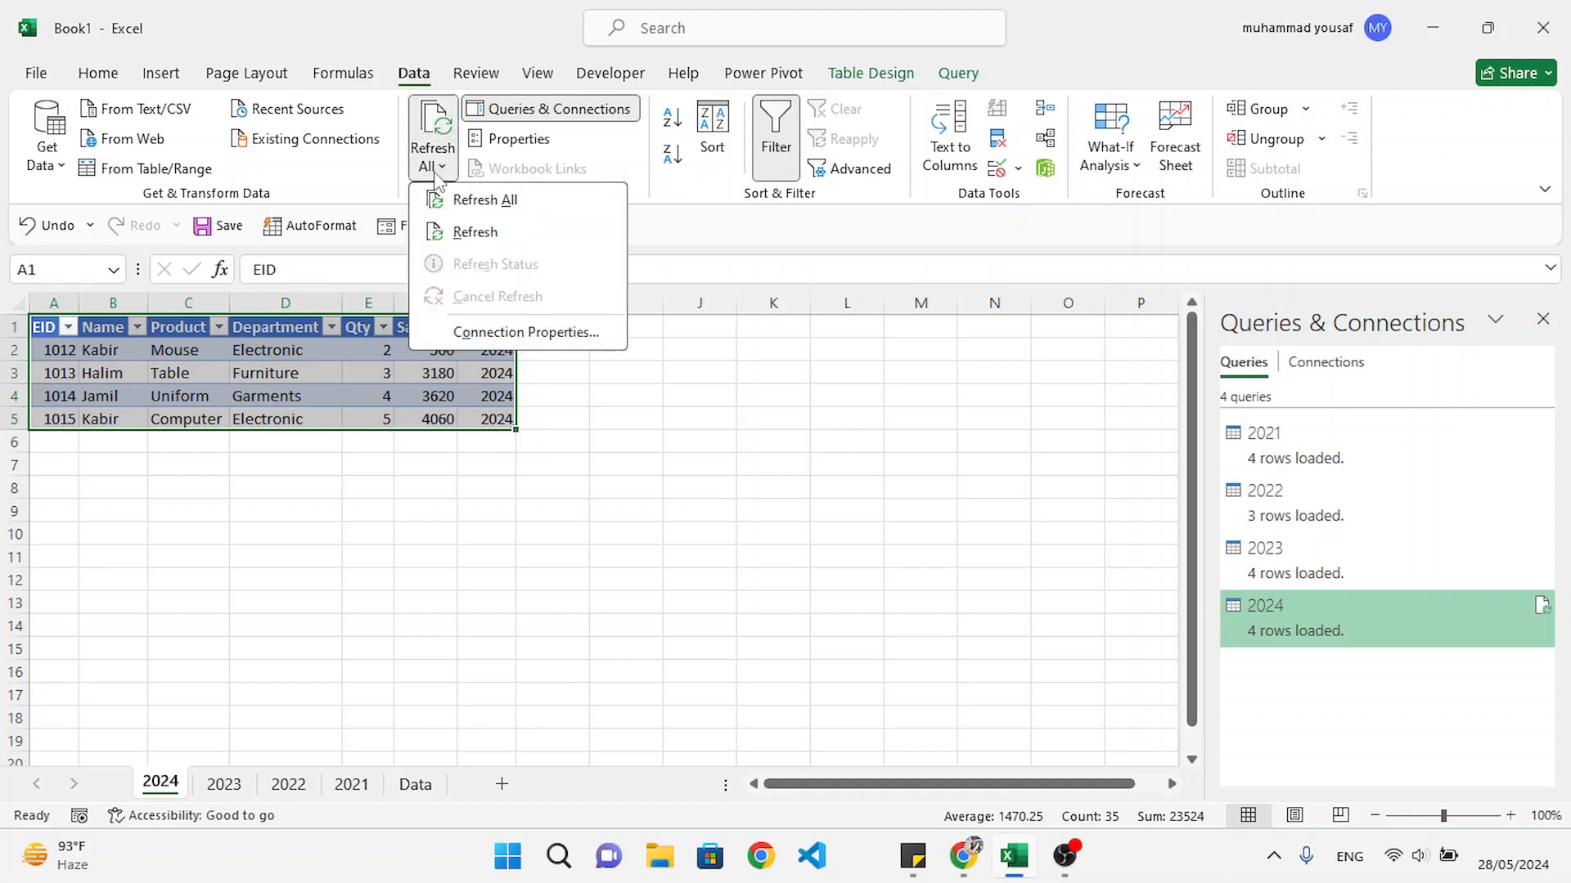
{"action": "left_click", "coordinate": [463, 199]}
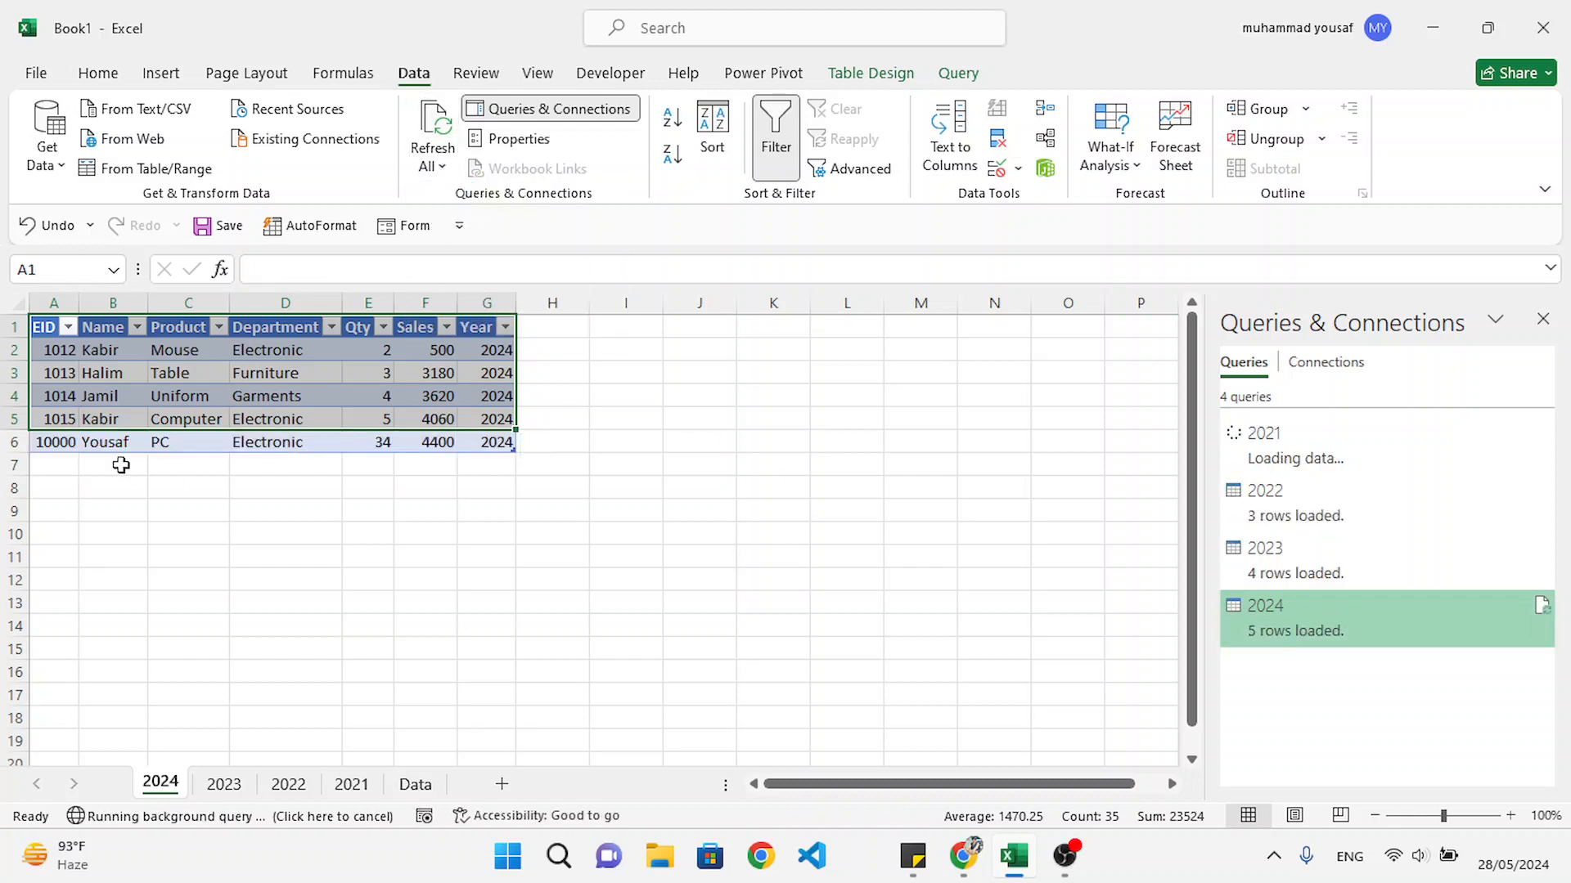
Step: Check the last row of the refreshed 2024 table for the newly added record
{"action": "left_click", "coordinate": [107, 444]}
{"action": "left_click_drag", "start_coordinate": [53, 444], "coordinate": [494, 442]}
{"action": "left_click", "coordinate": [235, 507]}
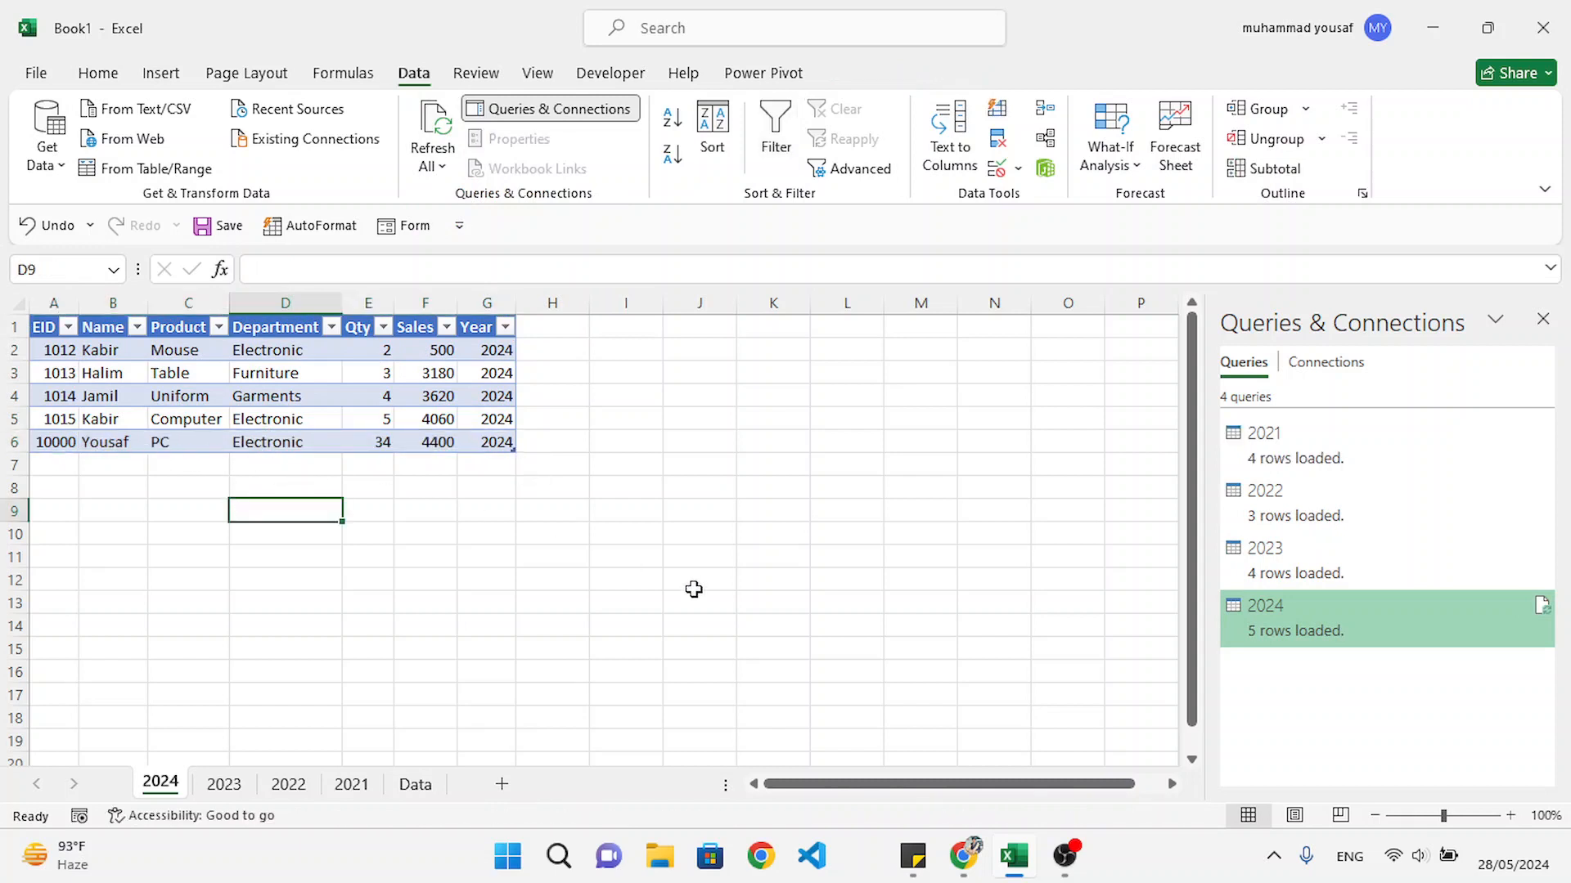
{"action": "left_click", "coordinate": [1145, 869]}
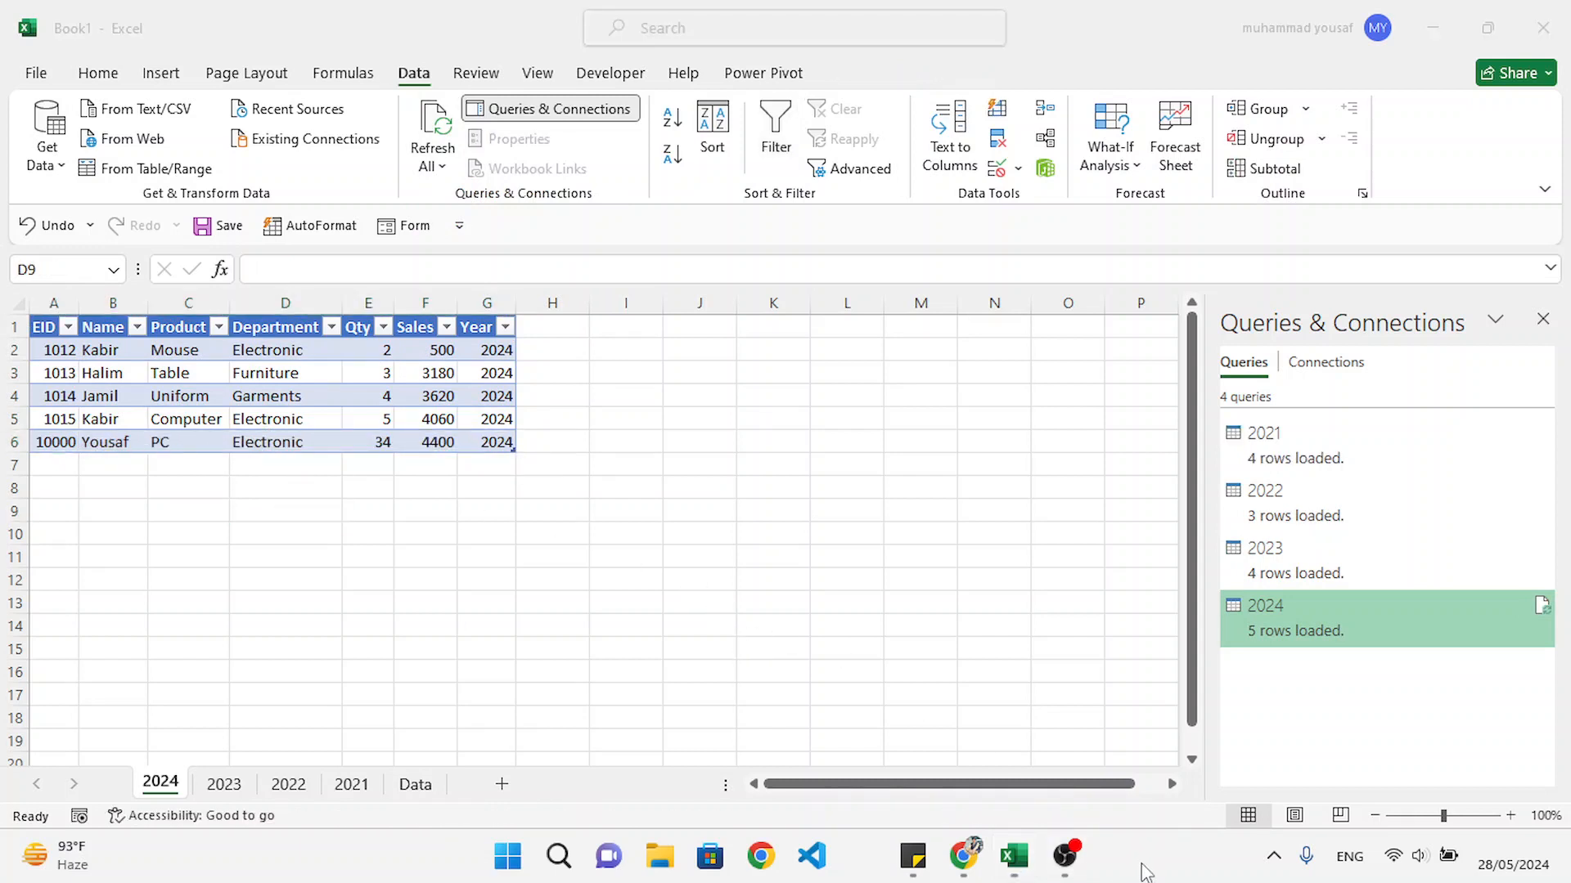